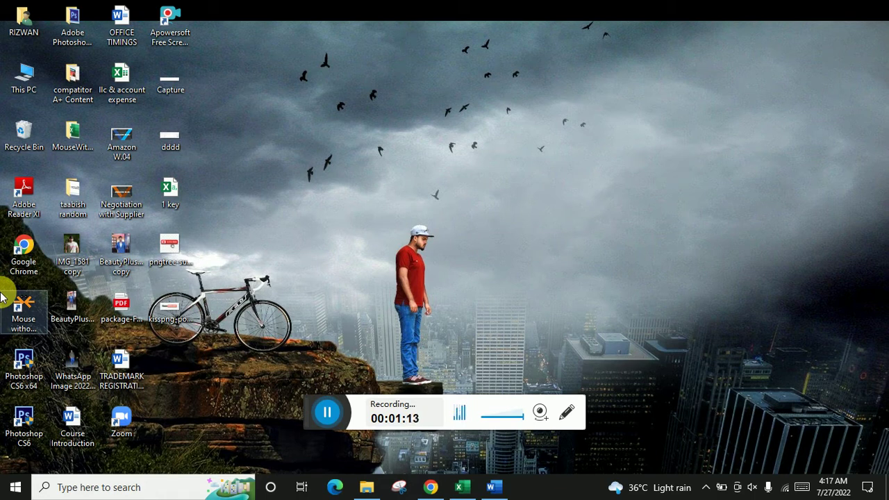
Step: Switch to the Budget Sheet workbook in Excel and review the supplier, shipping and subtotal entries of the Samples Cost table
click(471, 486)
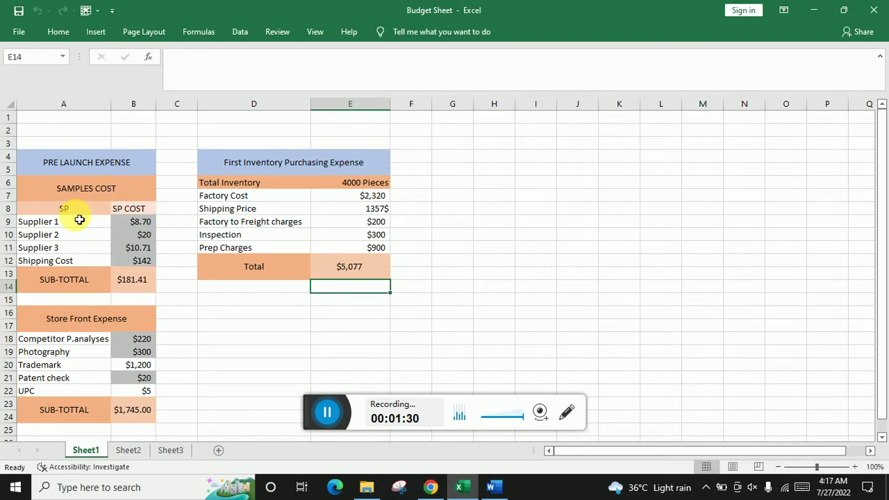
click(77, 224)
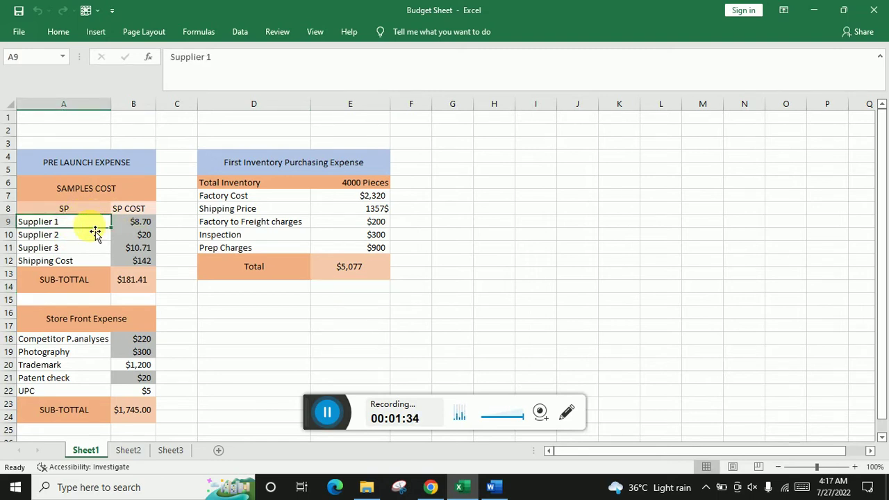
click(123, 196)
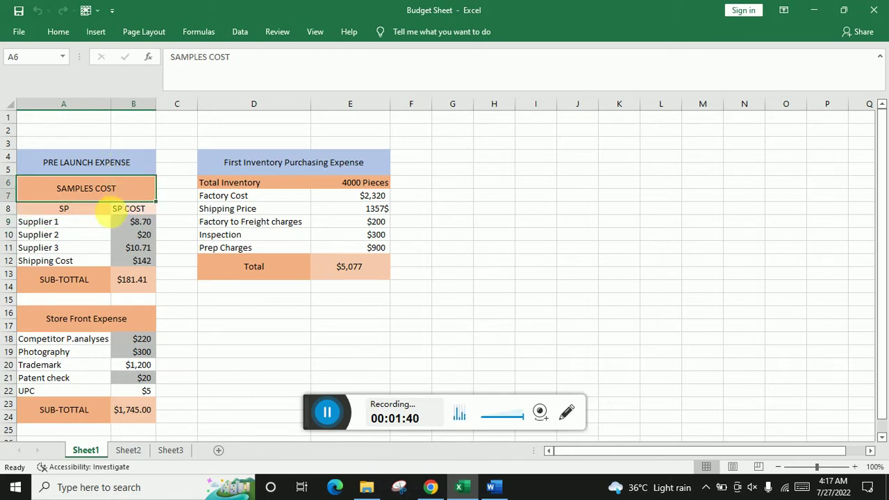
click(92, 226)
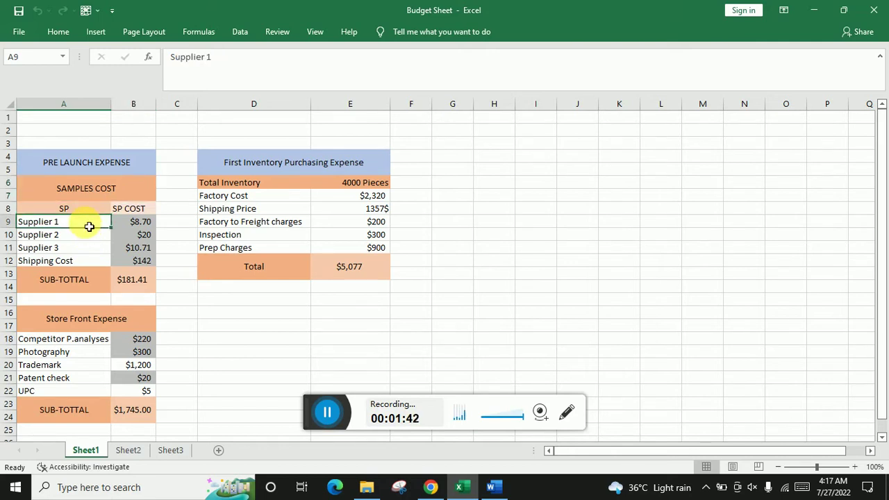
click(85, 234)
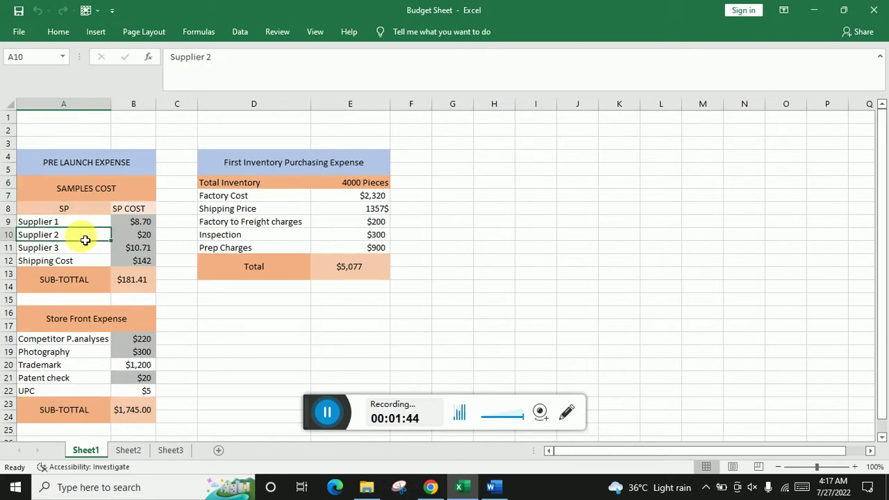
click(83, 248)
click(127, 223)
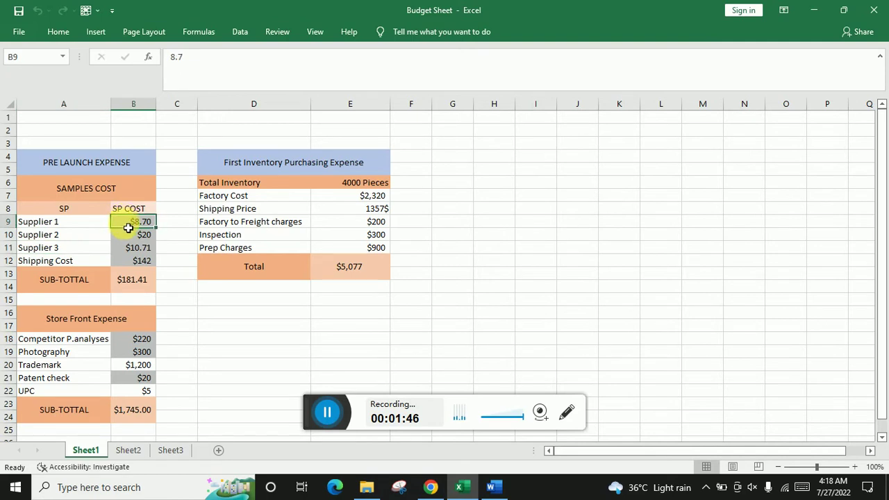
click(123, 235)
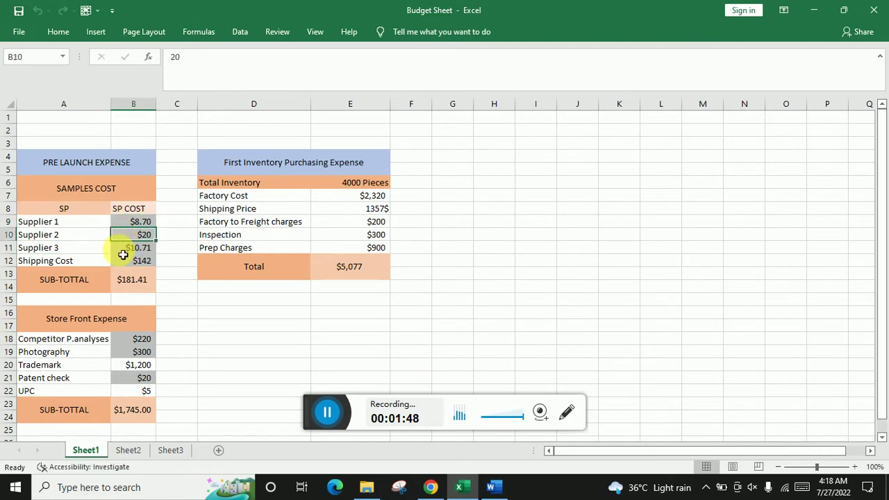
click(129, 251)
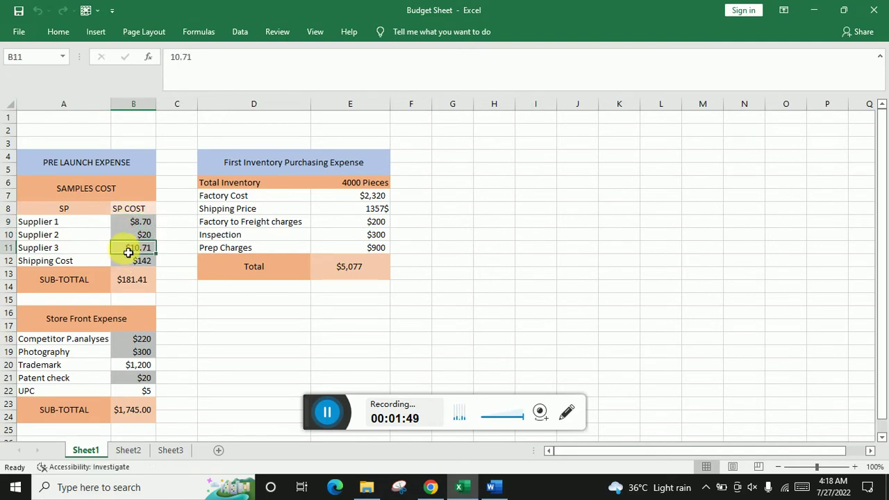
click(90, 262)
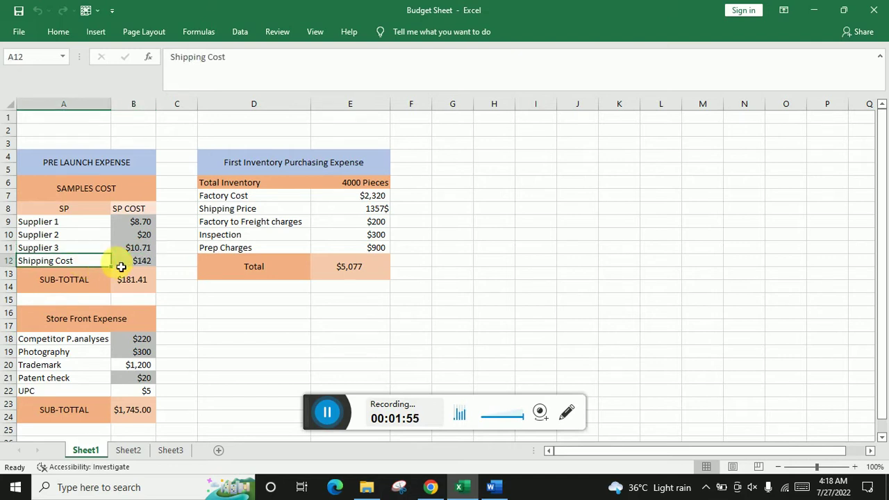
click(128, 260)
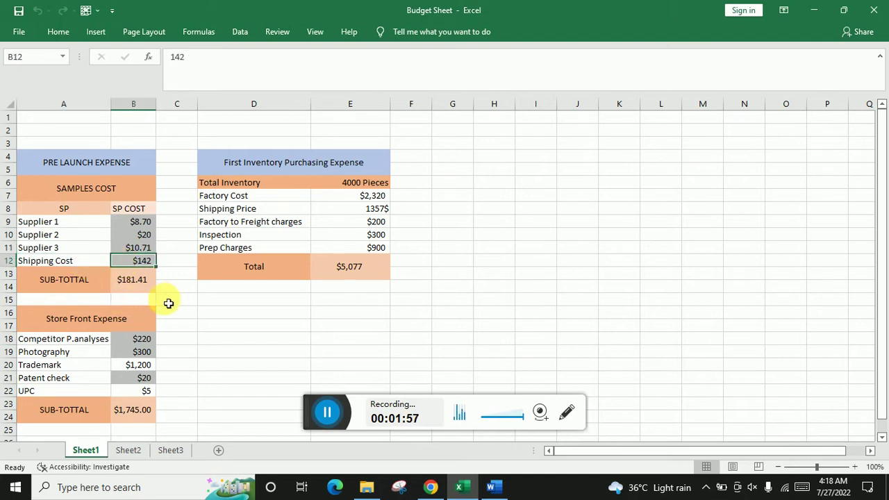
click(73, 290)
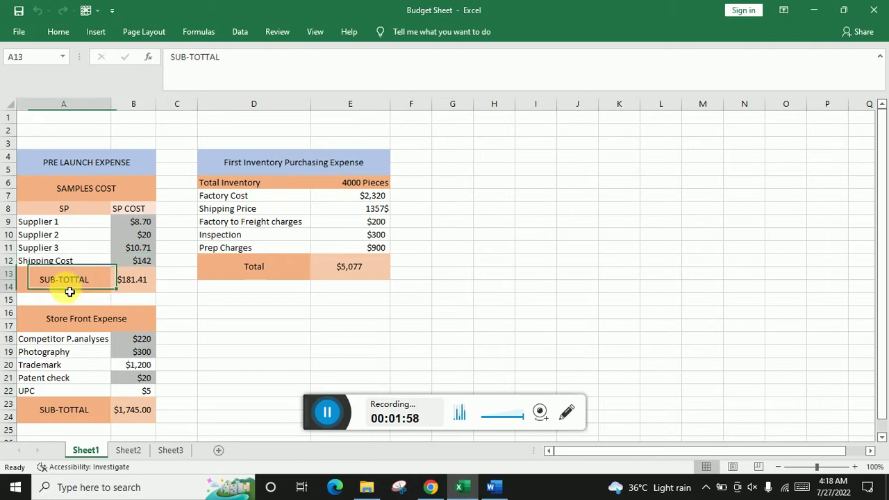
click(139, 291)
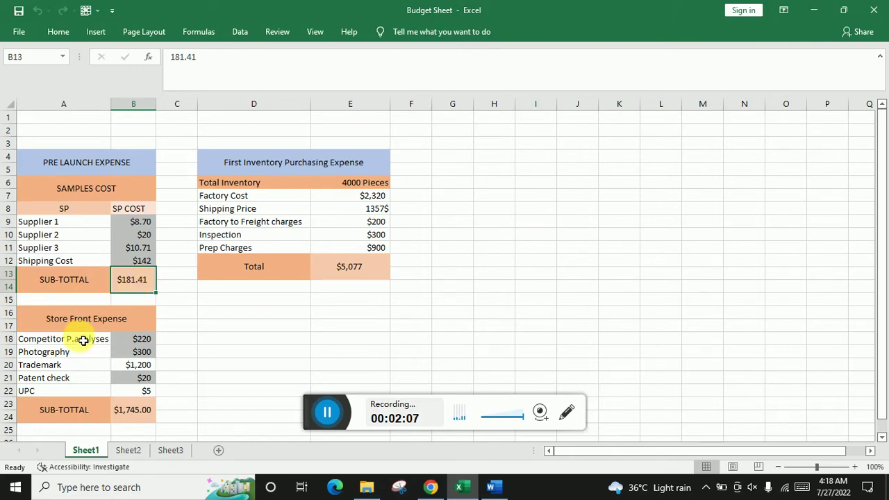
Step: Review the competitor analysis, photography, trademark and patent check entries in the Store Front Expense table
scroll(82, 339, down, 1)
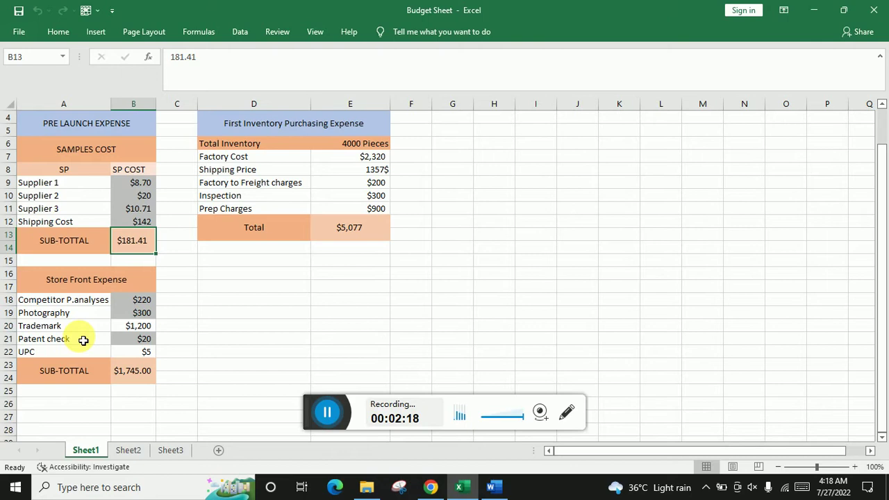
click(188, 301)
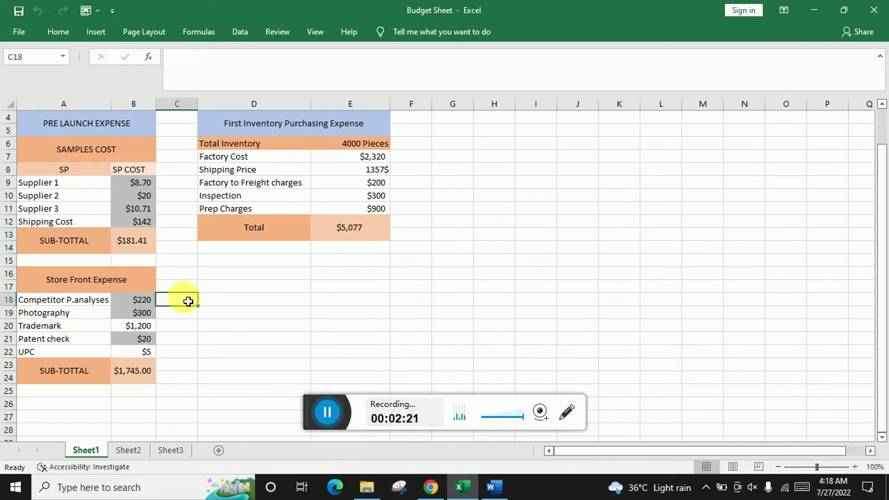
click(212, 352)
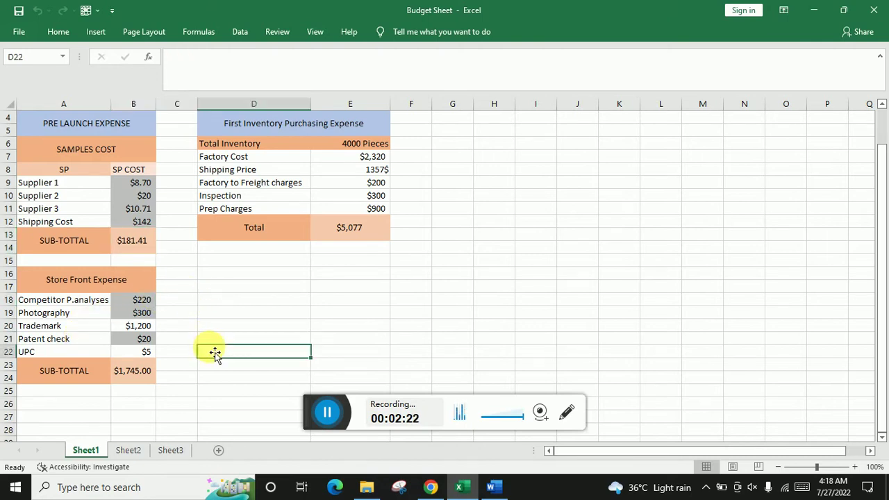
click(57, 301)
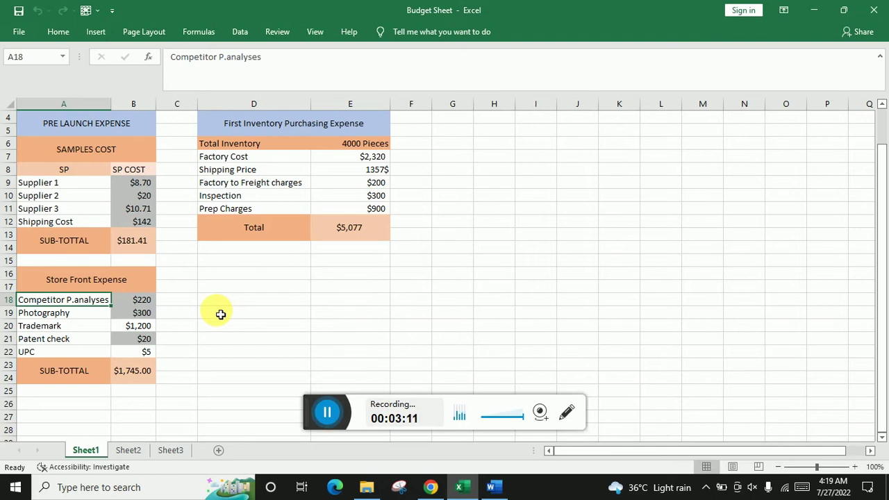
click(133, 304)
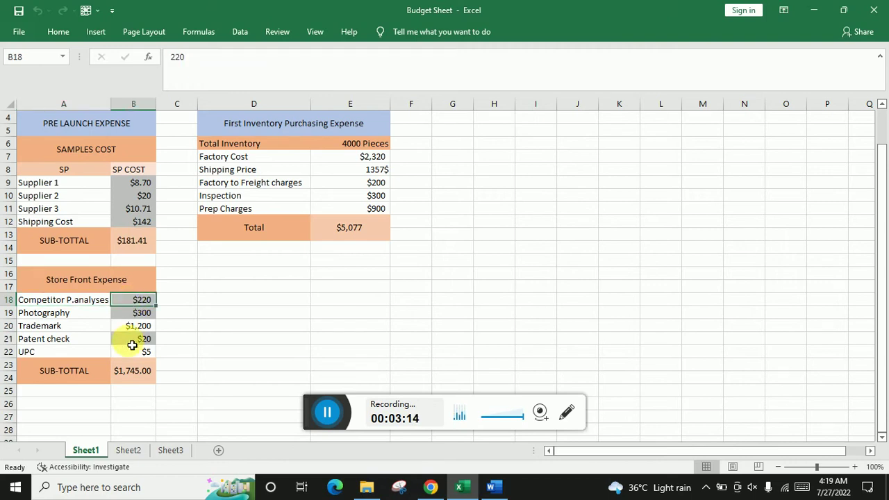
click(101, 317)
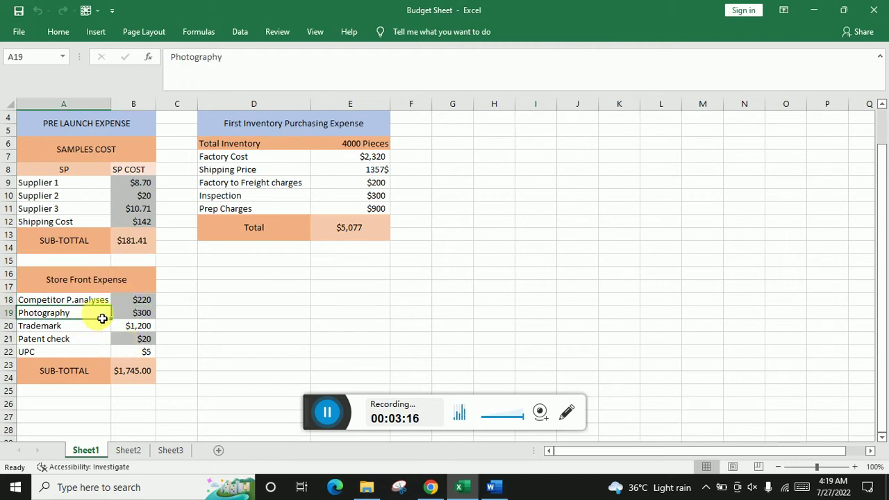
click(136, 313)
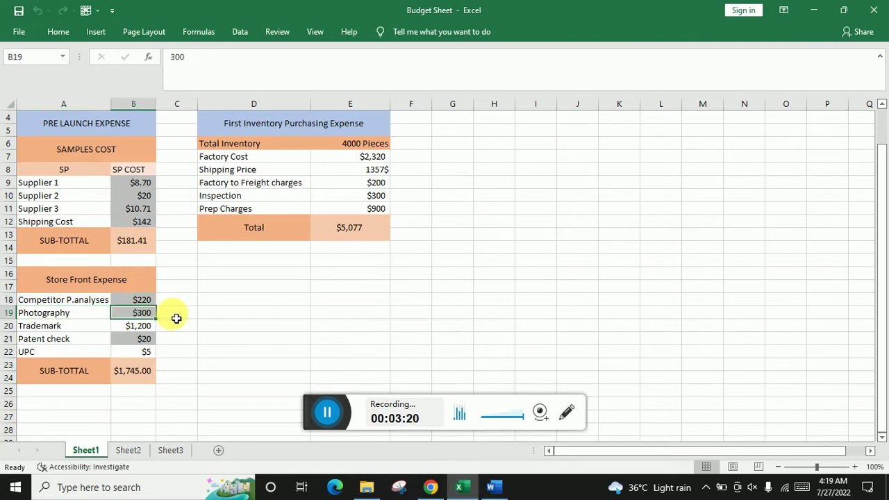
click(83, 328)
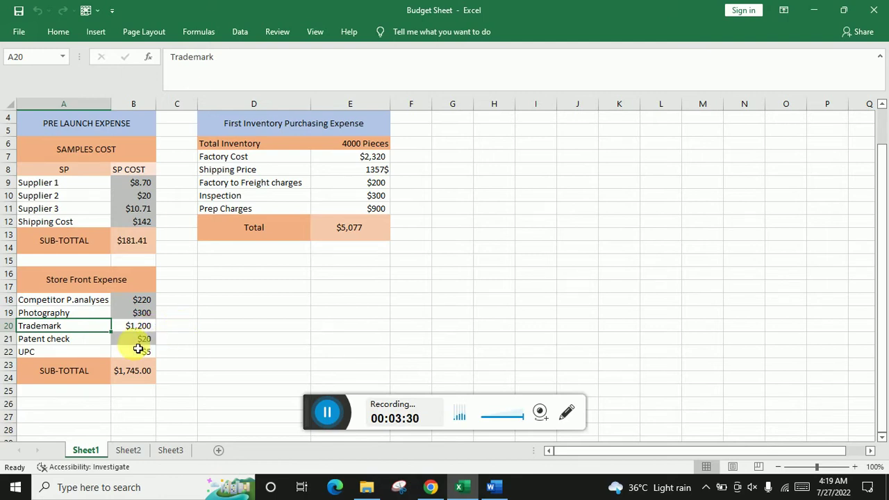
click(92, 341)
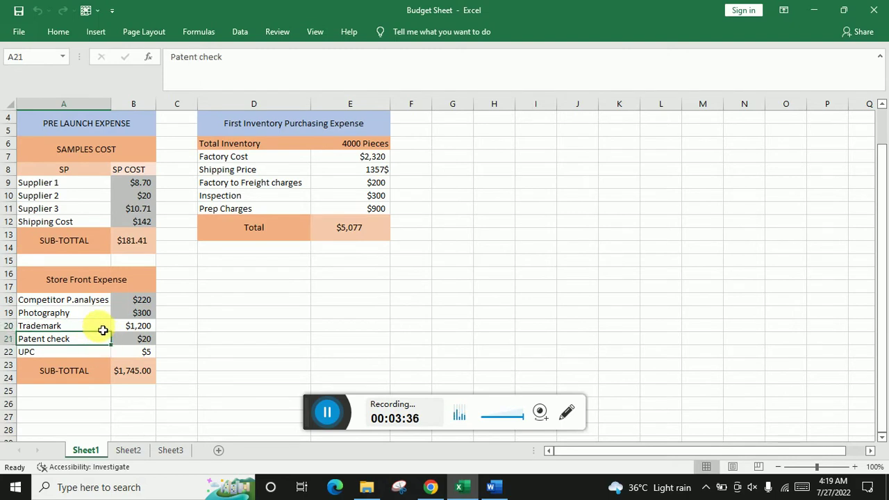
click(102, 329)
click(95, 341)
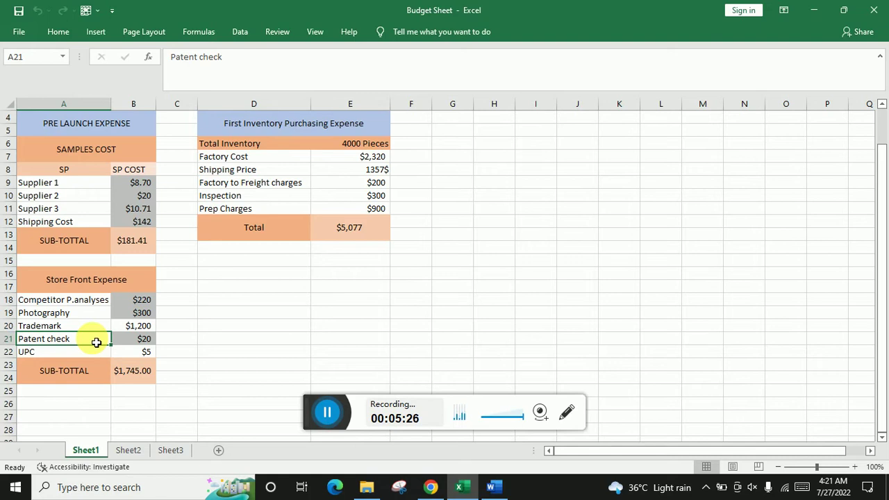
Step: Review the UPC cost and the subtotal row of the Store Front Expense table
click(136, 354)
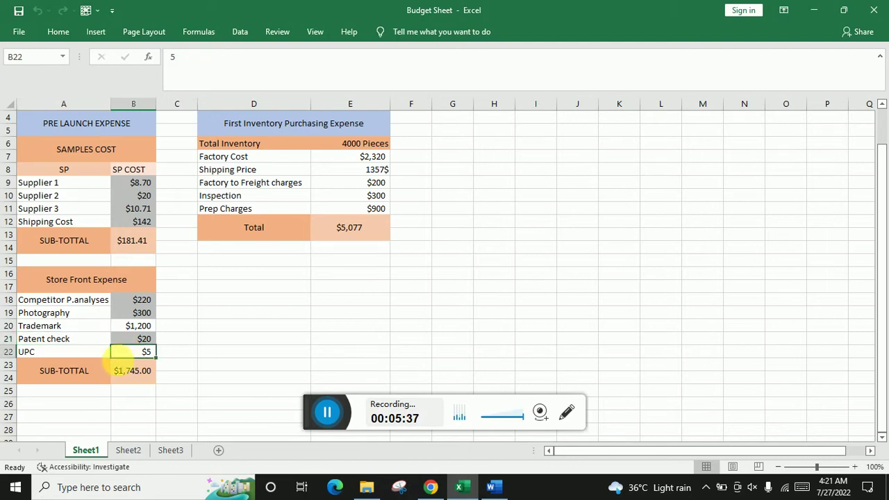
click(104, 352)
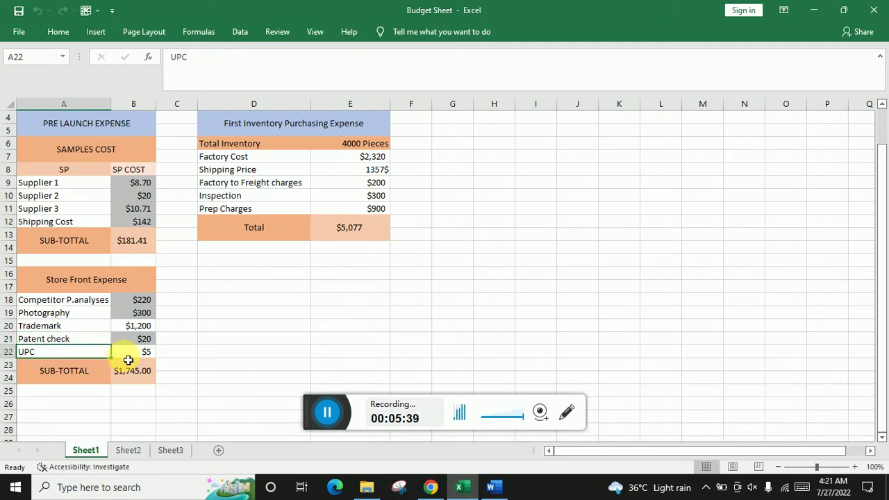
click(129, 357)
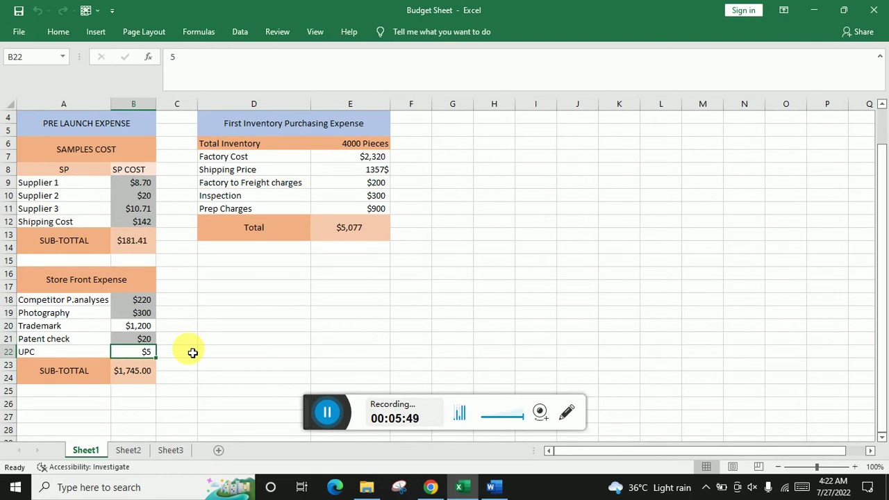
click(73, 353)
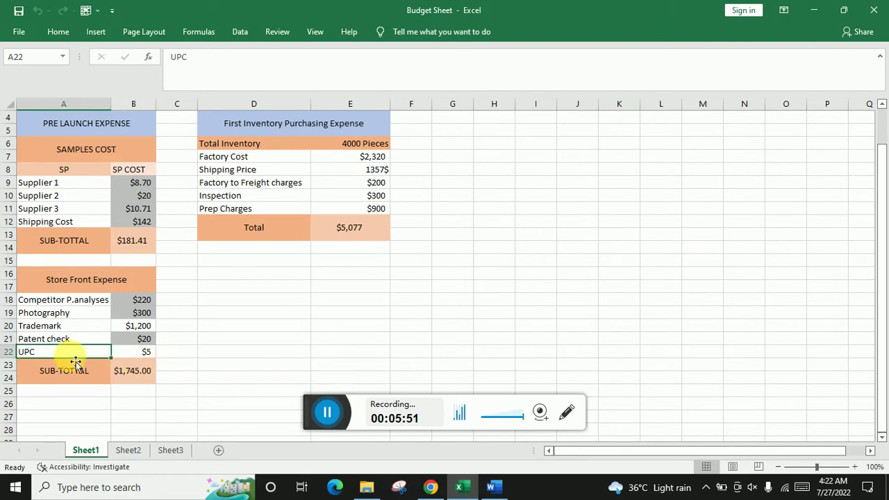
click(132, 353)
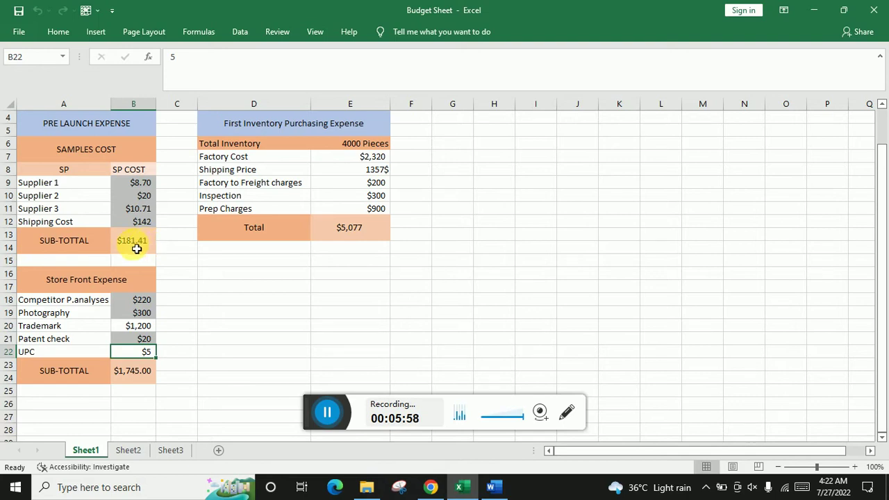
click(100, 353)
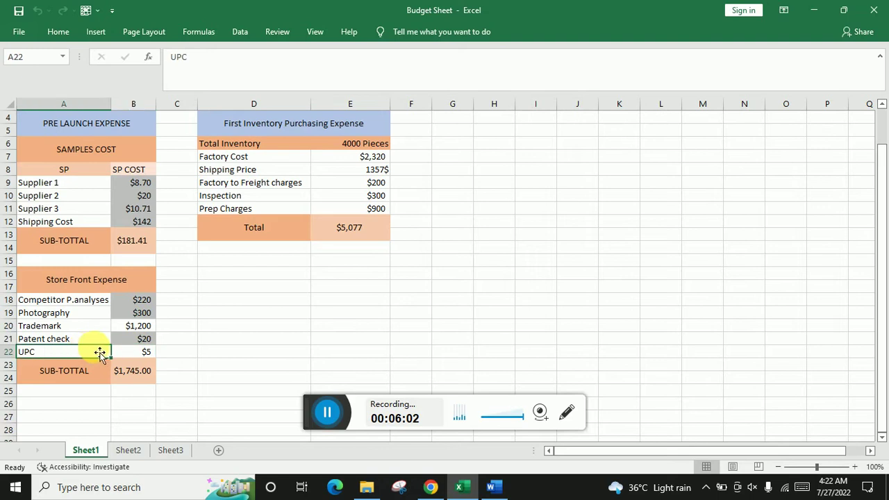
click(76, 380)
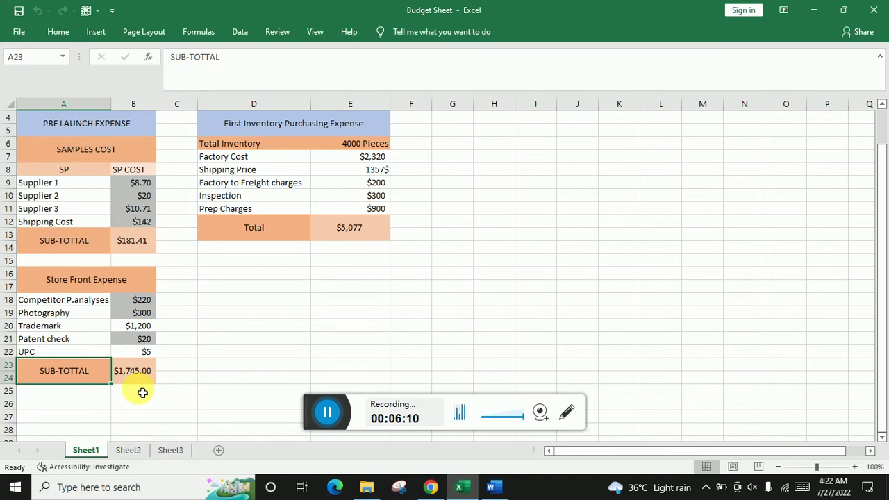
Step: Examine the First Inventory Purchasing Expense table on Sheet1 and look through the cost tables on Sheet2 and Sheet3, ending on Sheet2
click(269, 330)
click(292, 130)
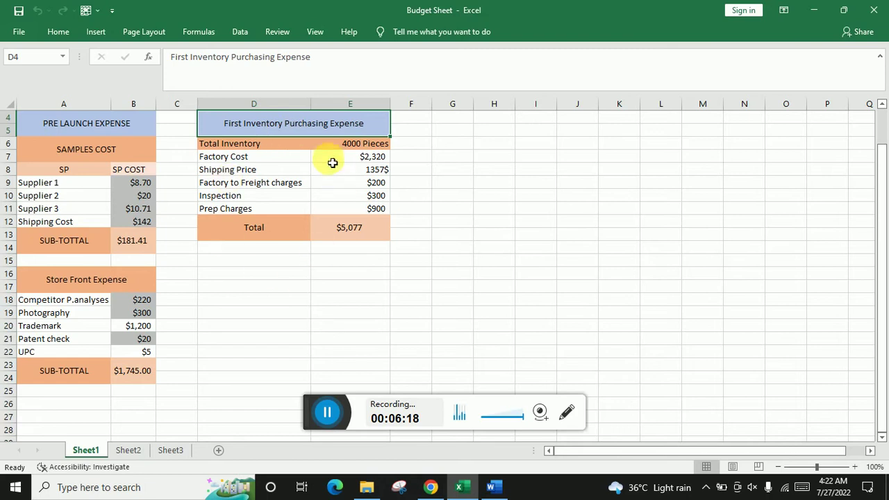
click(129, 450)
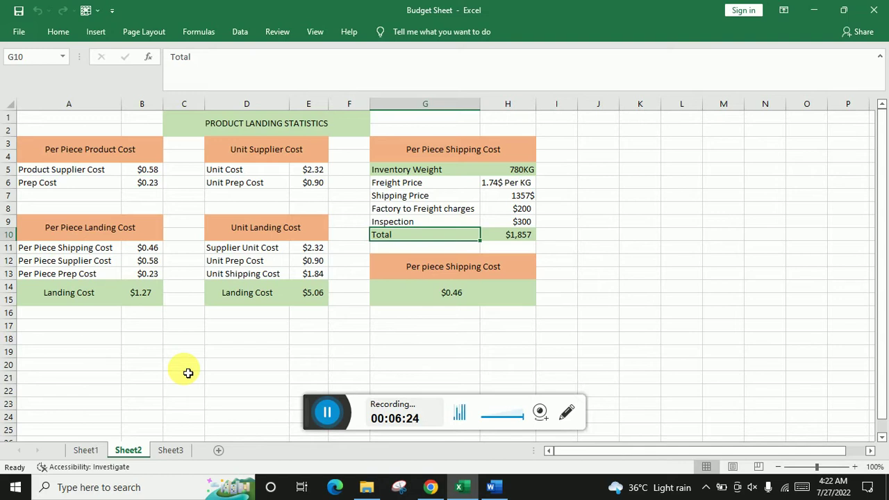
click(171, 451)
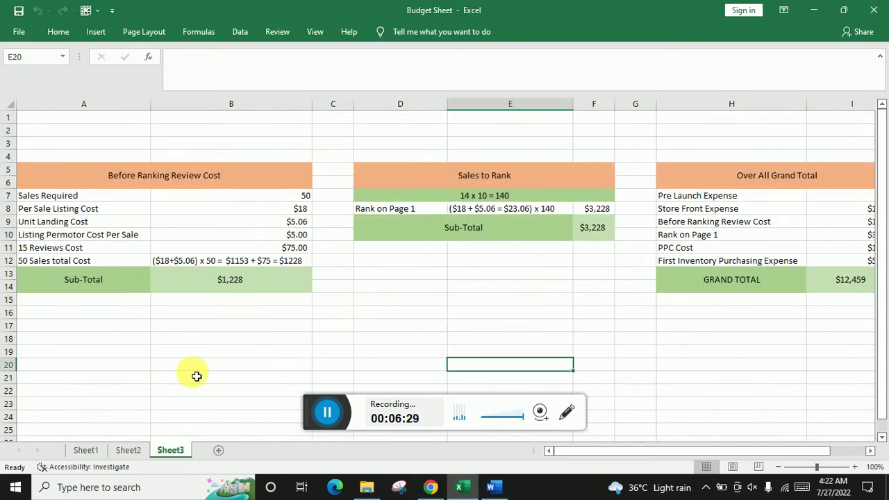
click(128, 450)
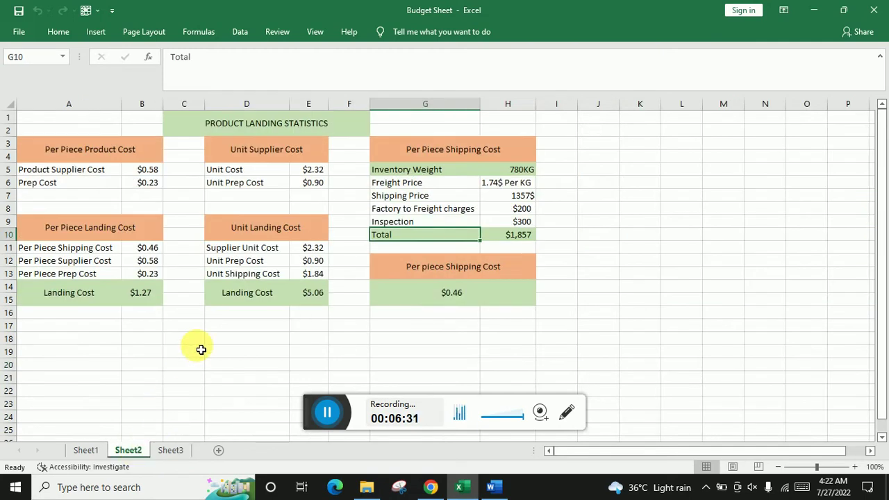
click(83, 451)
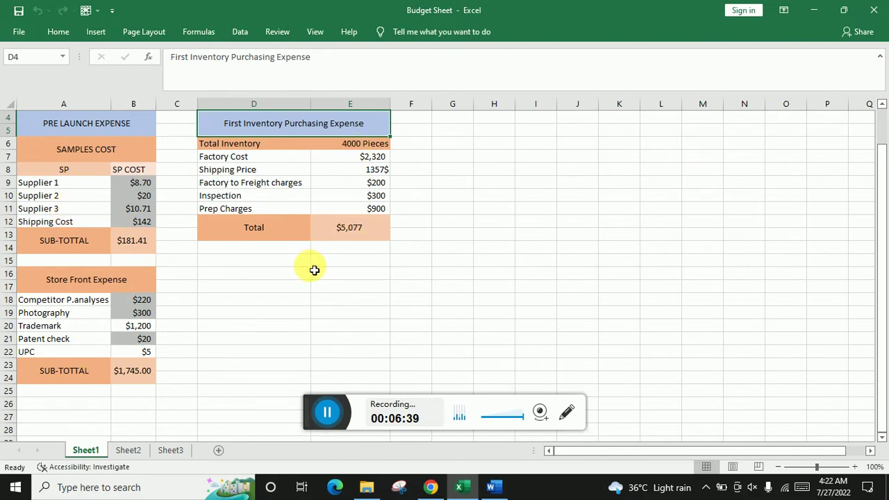
click(127, 450)
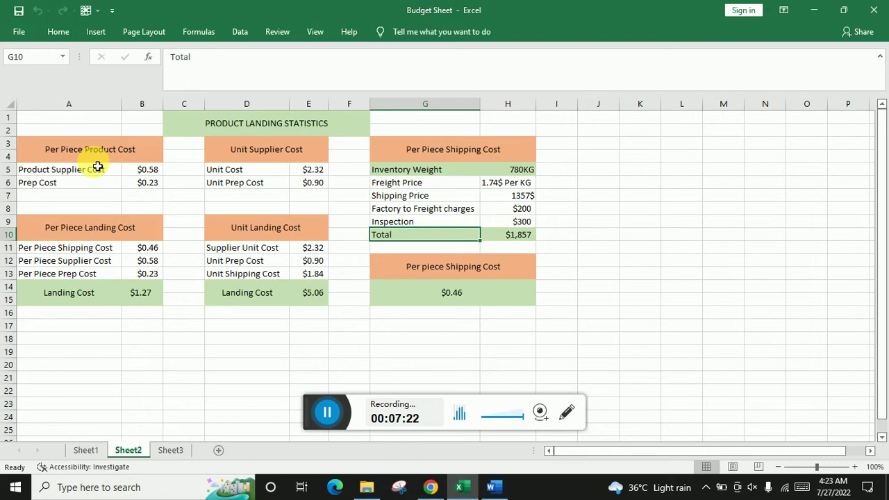
Step: Review the product supplier cost and prep cost entries in the Per Piece Product Cost table on Sheet2
click(160, 171)
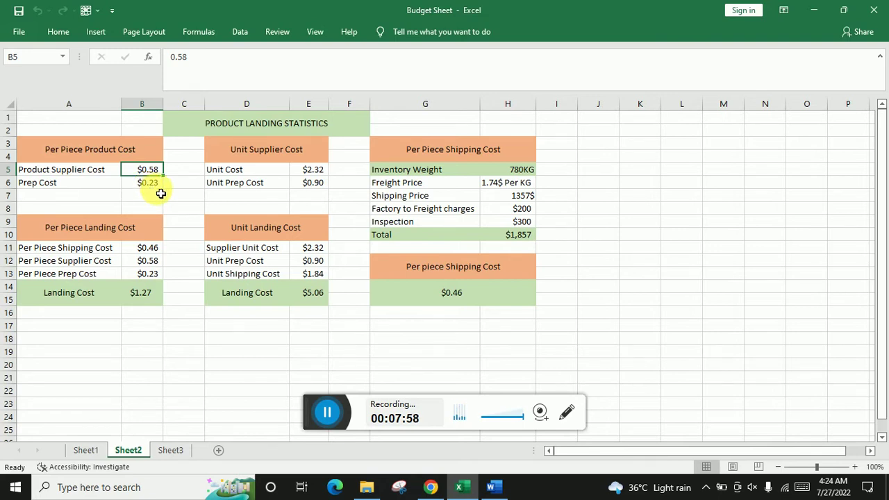
click(154, 182)
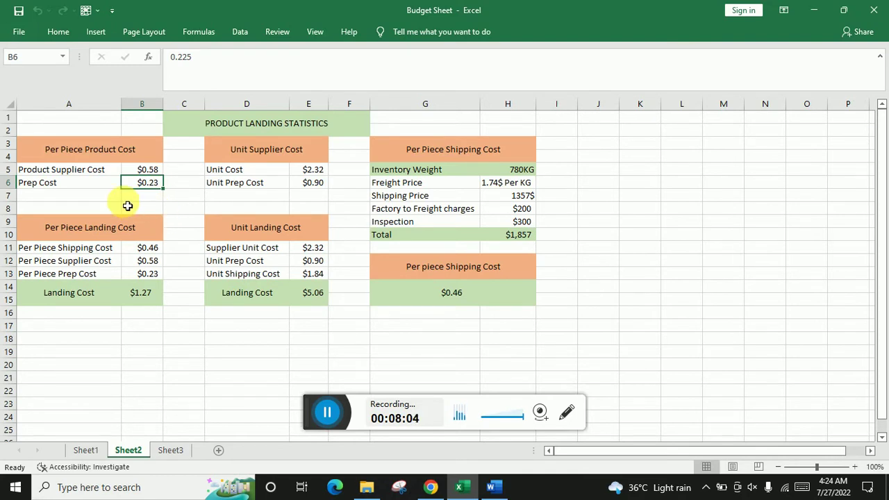
click(110, 185)
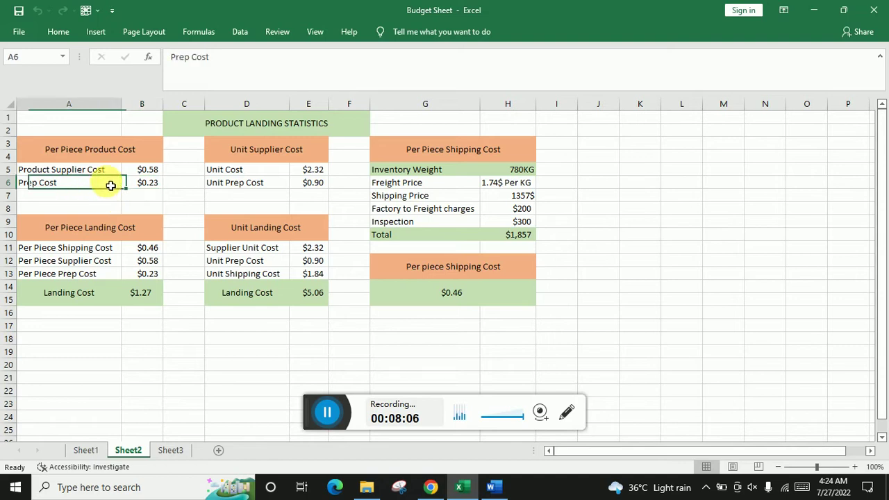
click(148, 186)
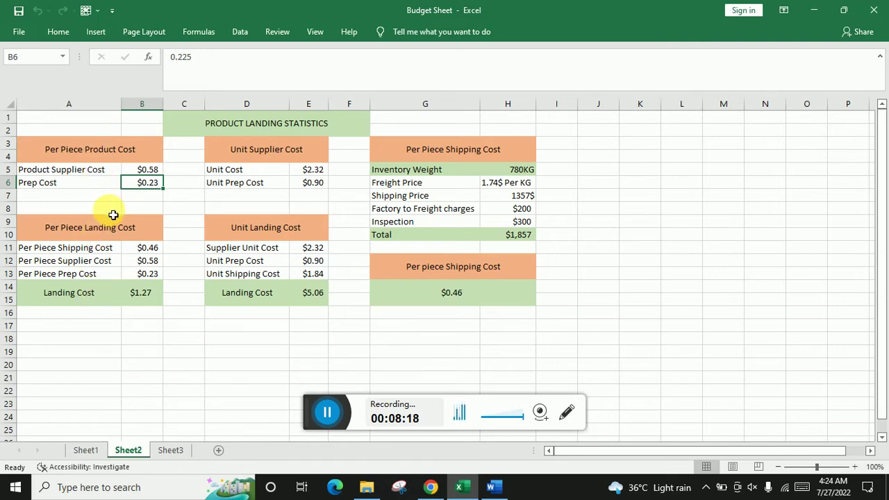
Step: Examine the Per Piece Landing Cost table, comparing its supplier and prep costs with the Per Piece Product Cost entries, through to the landing cost
click(69, 229)
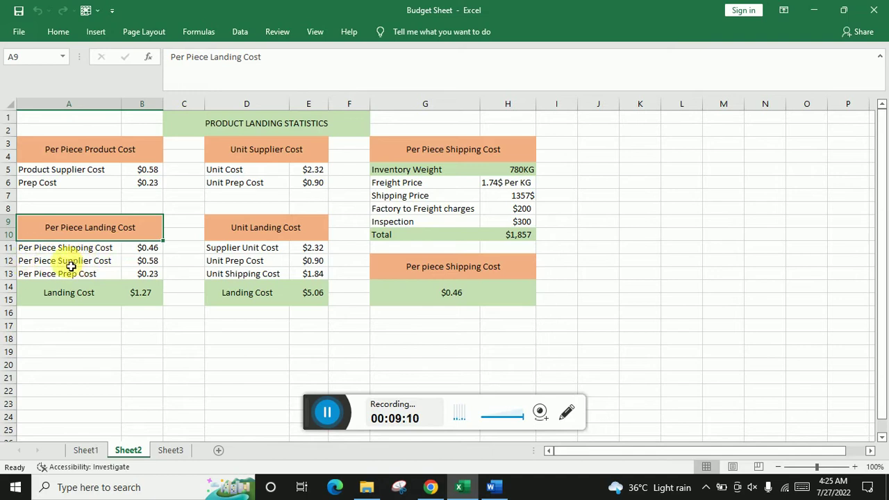
click(114, 251)
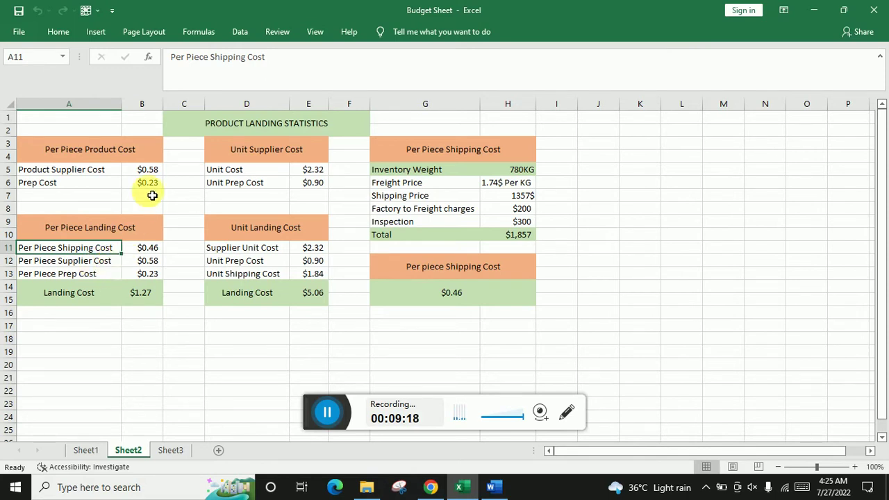
click(149, 171)
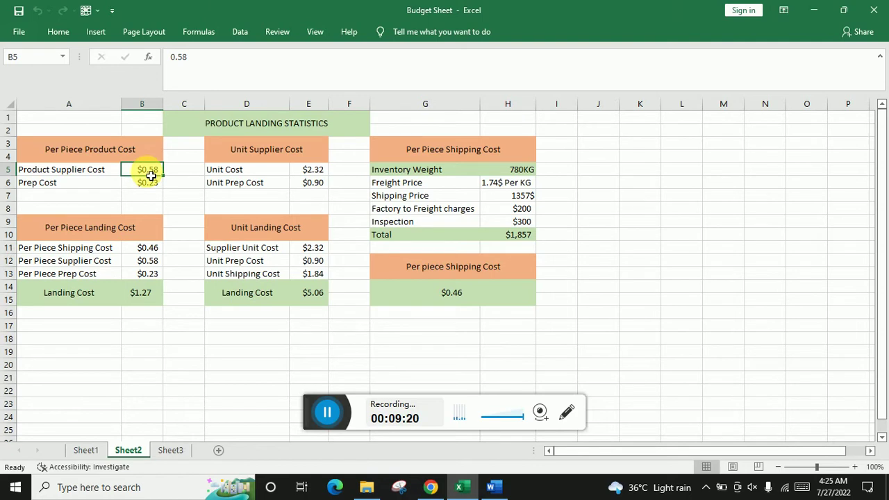
click(158, 259)
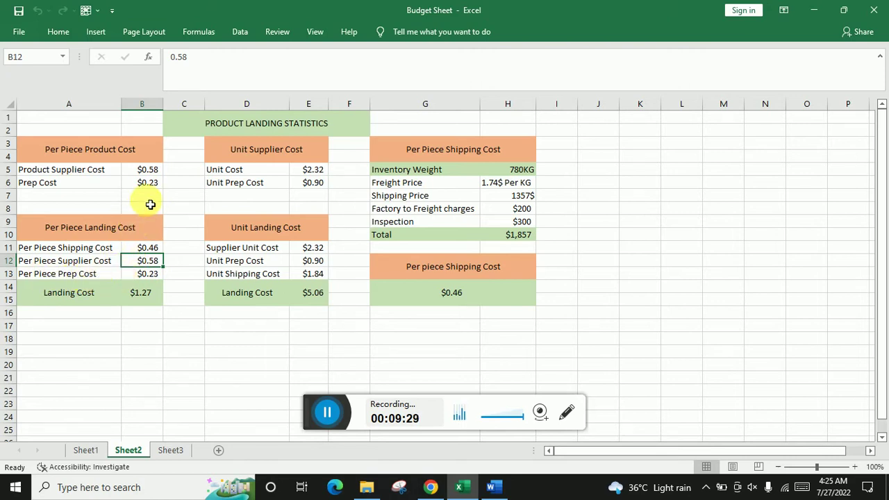
click(149, 183)
click(148, 275)
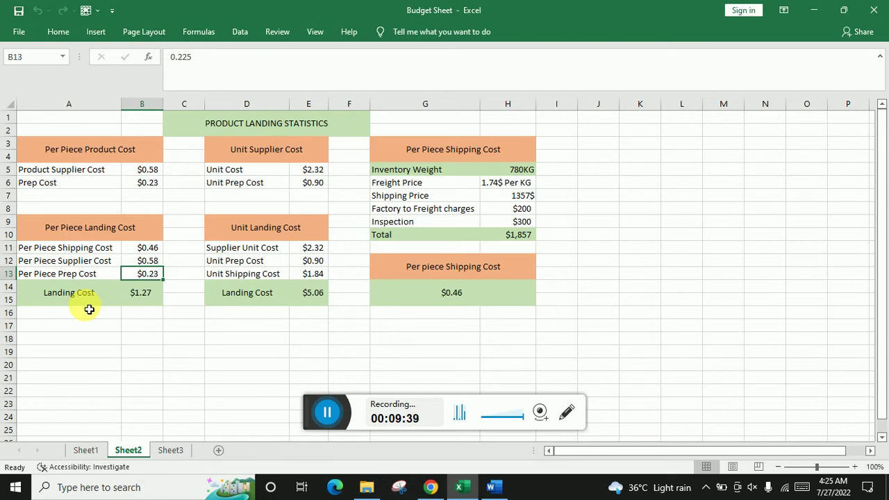
click(148, 303)
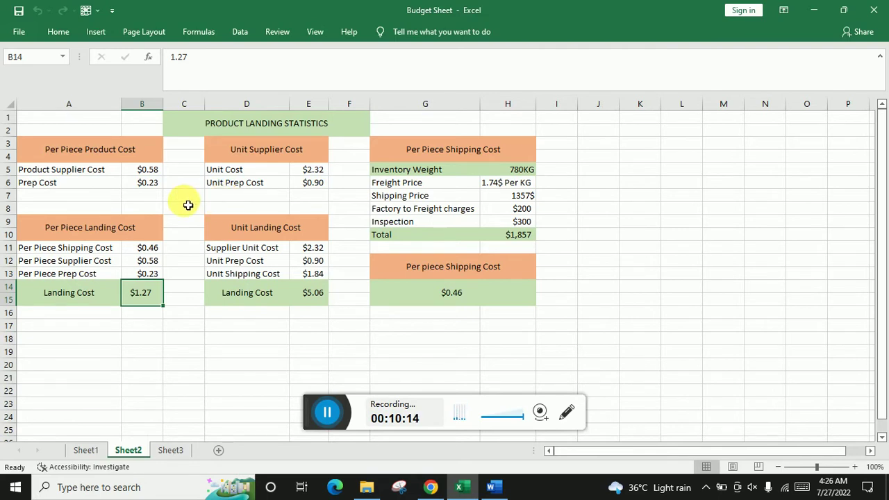
Step: Compare the unit cost and unit prep cost in the Unit Supplier Cost table with the corresponding per-piece product costs
click(254, 172)
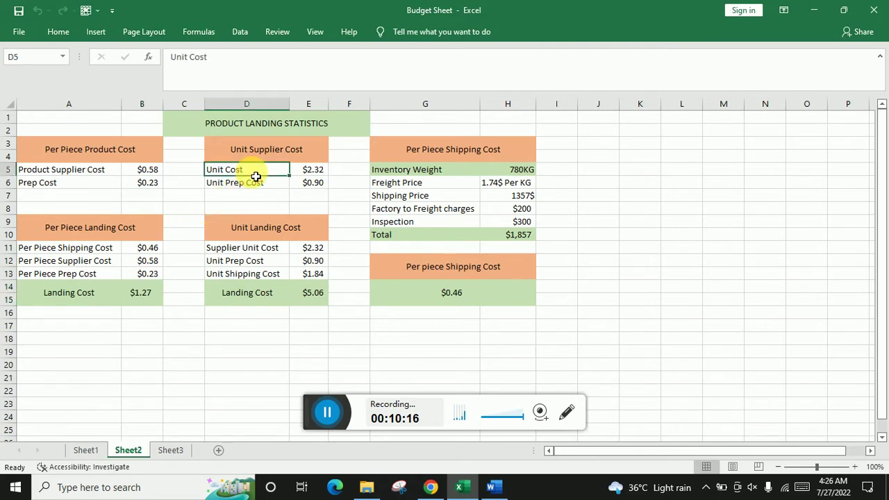
click(245, 154)
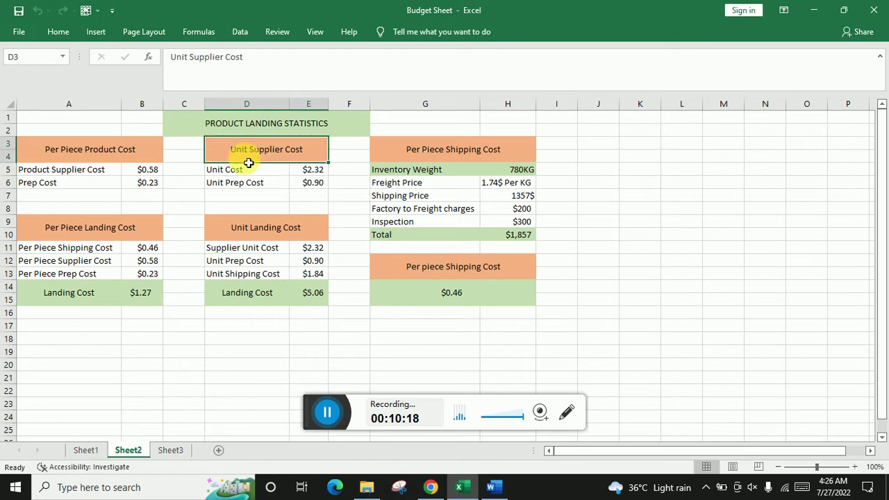
click(255, 175)
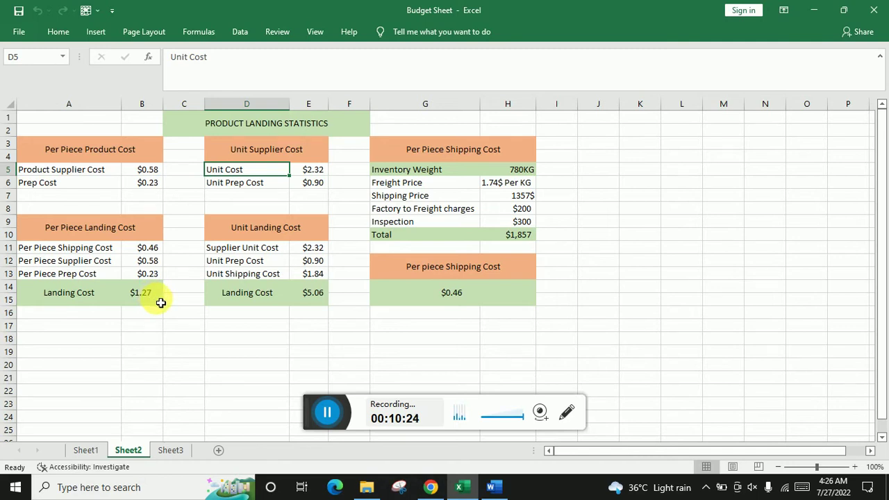
click(156, 173)
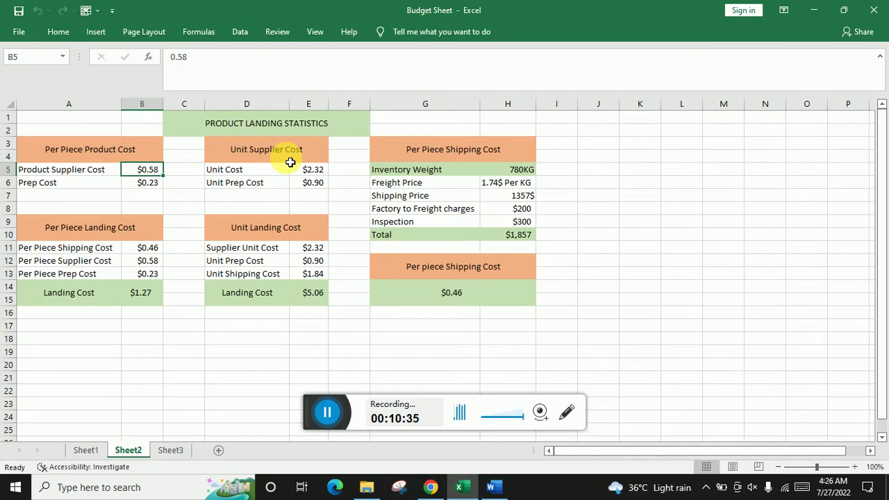
click(314, 174)
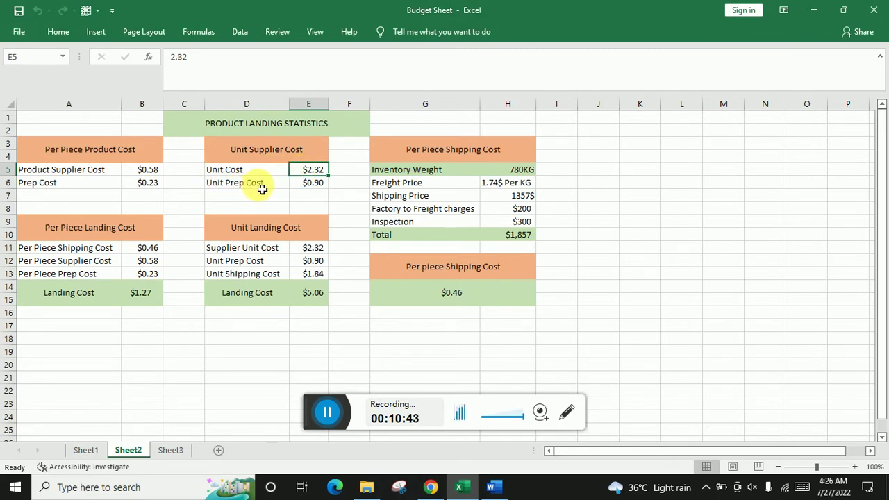
click(150, 185)
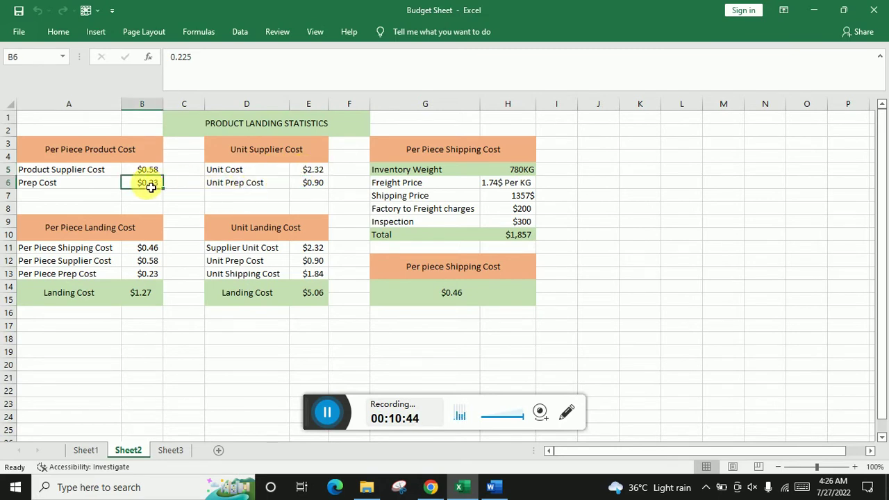
click(313, 184)
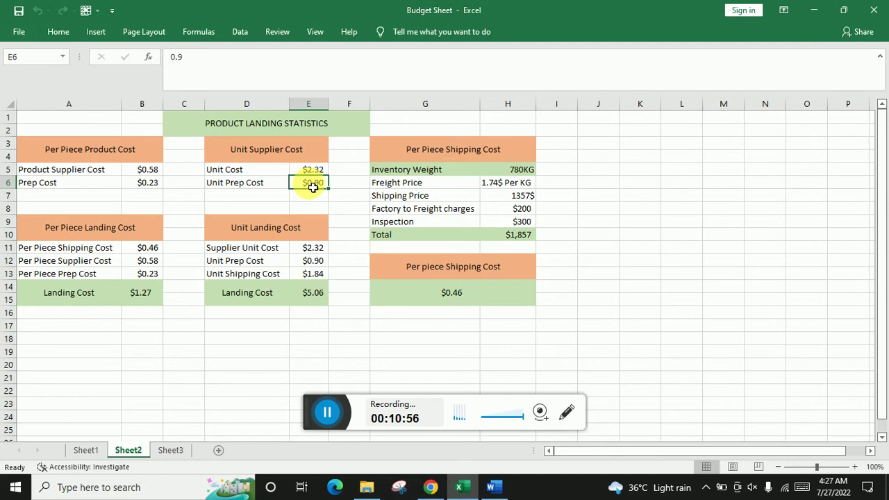
Step: Examine the Unit Landing Cost table, matching its supplier and prep costs to the Unit Supplier Cost entries, plus unit shipping and landing cost
click(257, 234)
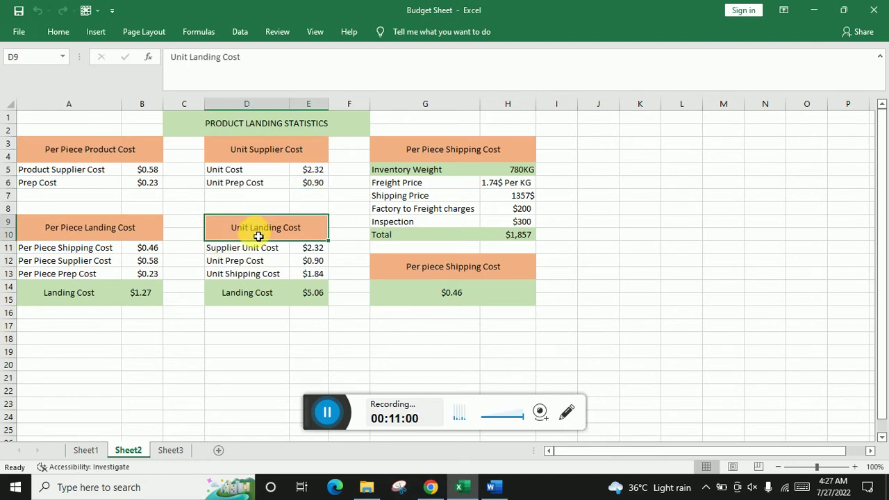
click(268, 172)
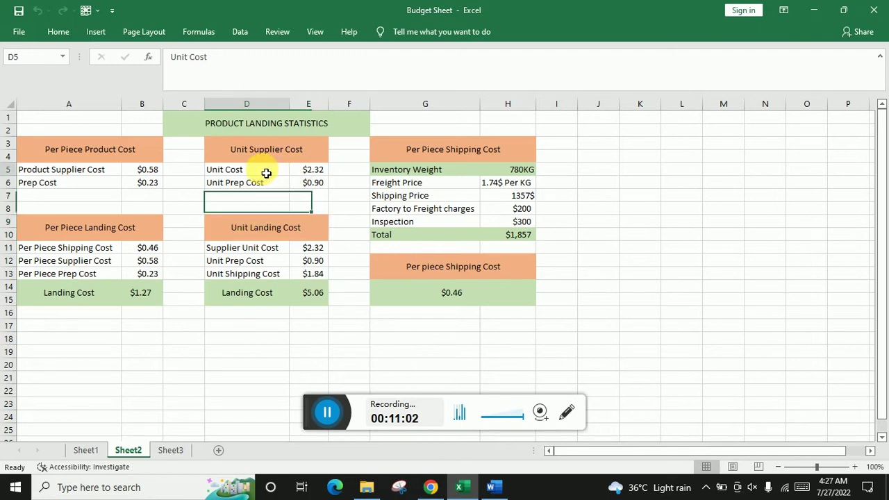
click(324, 170)
click(313, 249)
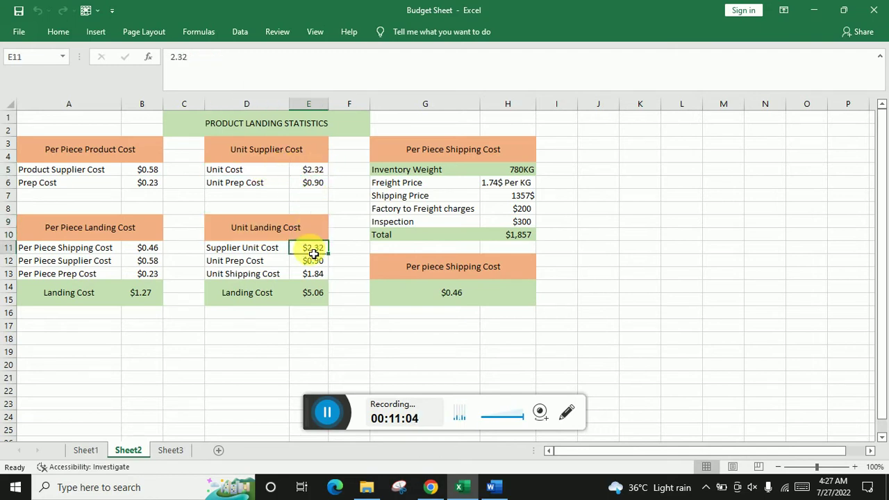
click(266, 182)
click(324, 184)
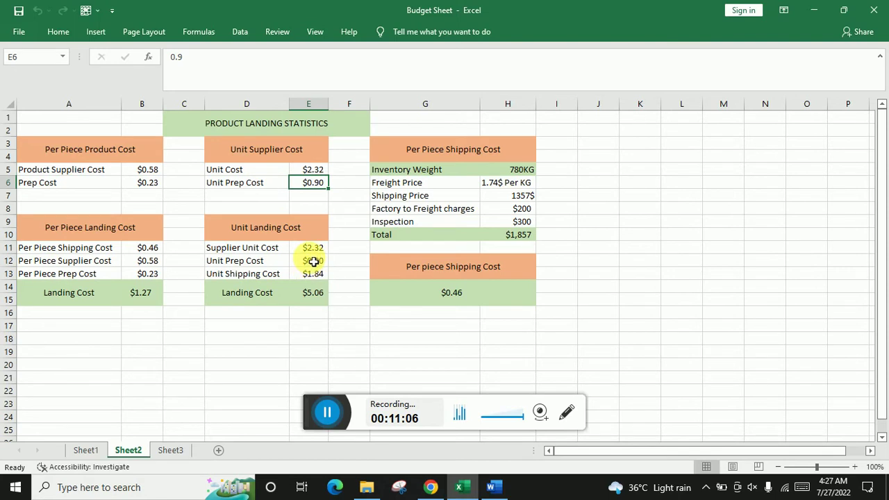
click(314, 261)
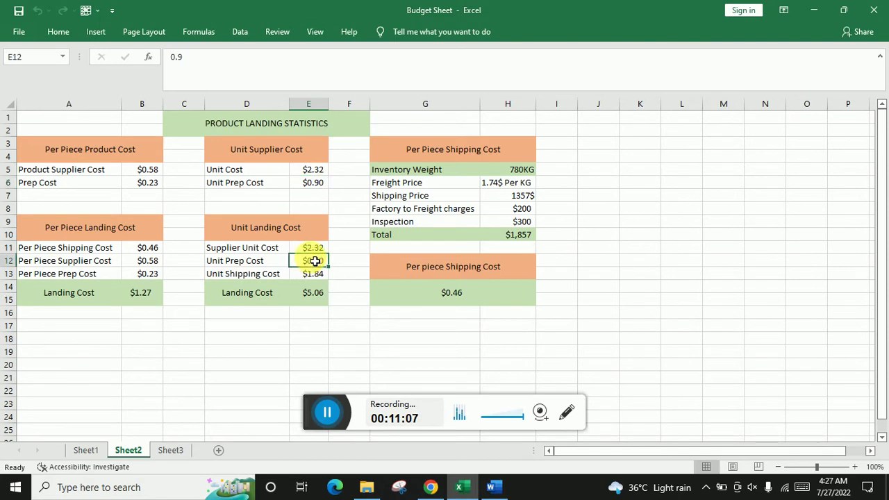
click(255, 273)
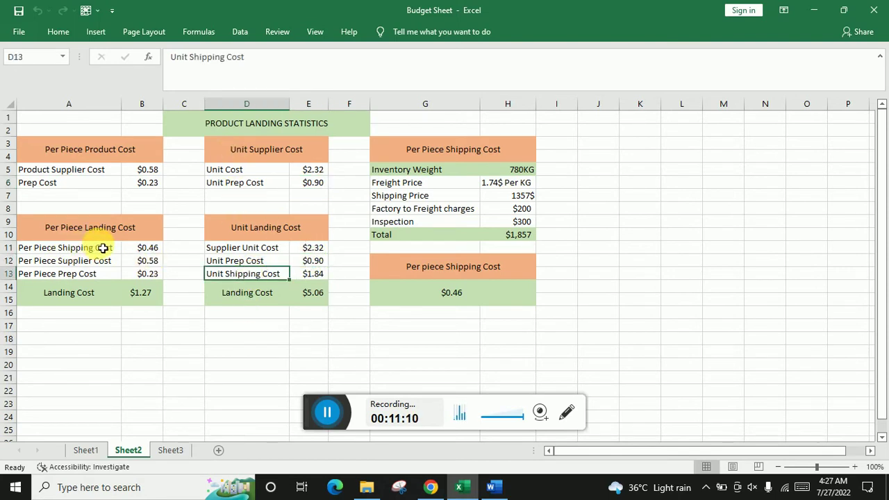
click(322, 278)
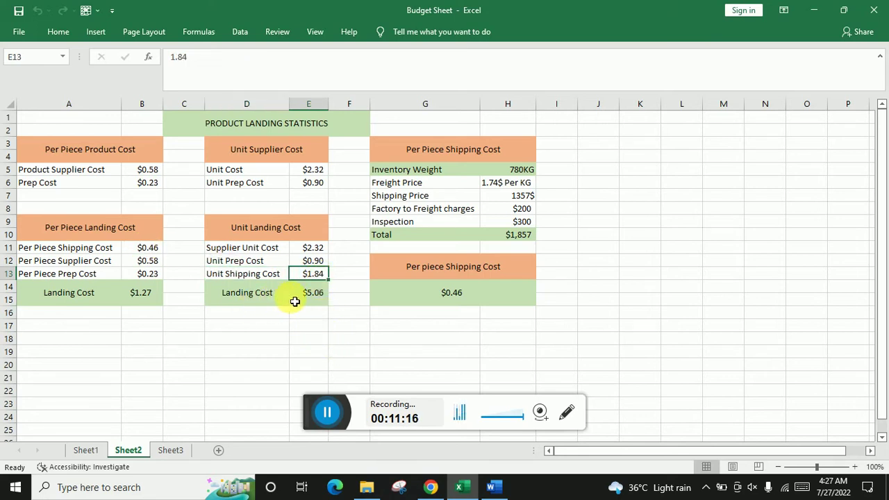
click(320, 299)
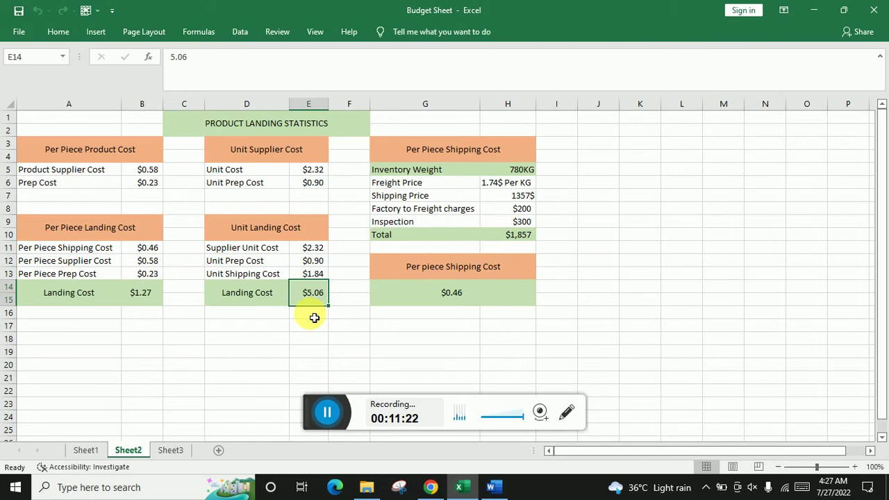
Step: Compare the landing cost of the Per Piece Landing Cost table with that of the Unit Landing Cost table
click(82, 303)
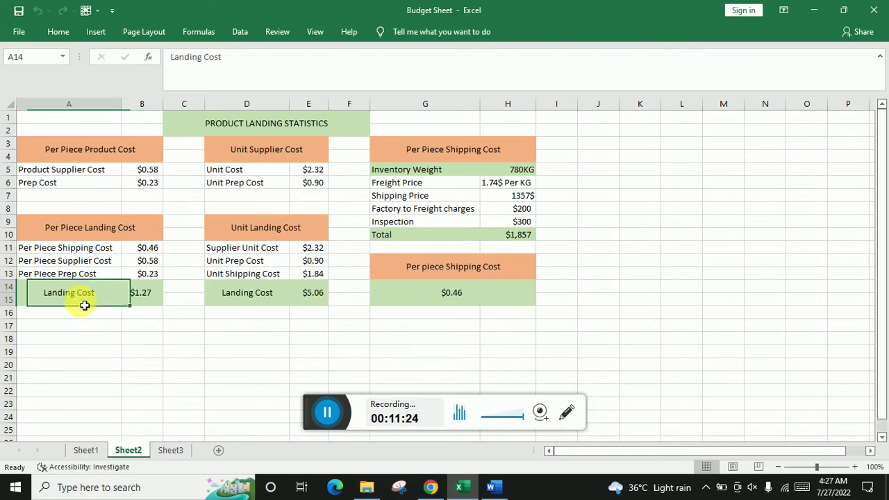
click(134, 294)
click(236, 299)
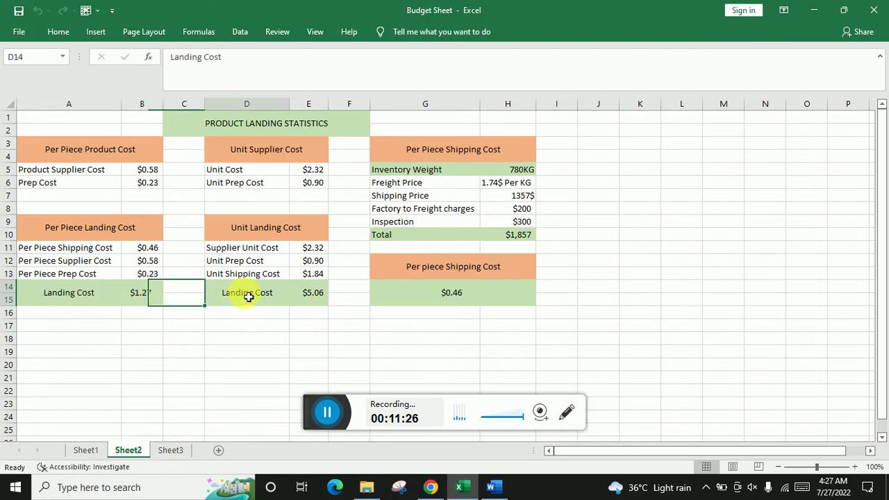
click(309, 301)
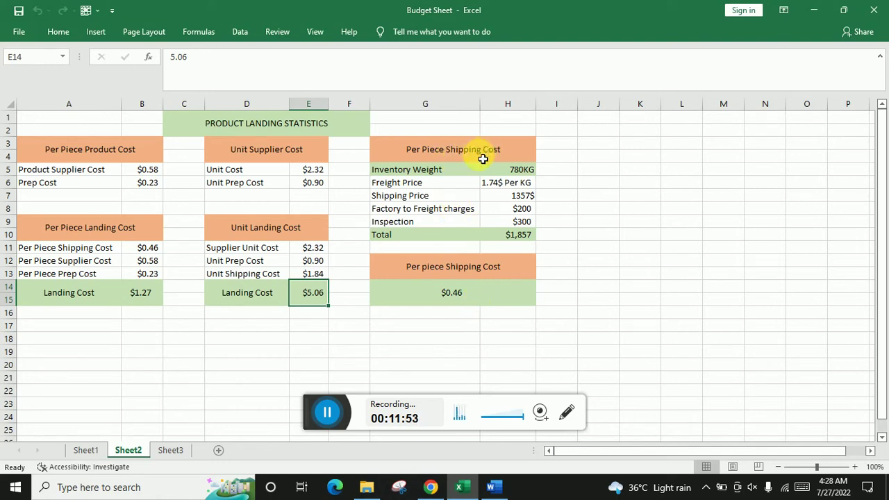
Step: Examine the inventory weight, freight price and shipping price entries in the Per Piece Shipping Cost table on Sheet2
click(449, 173)
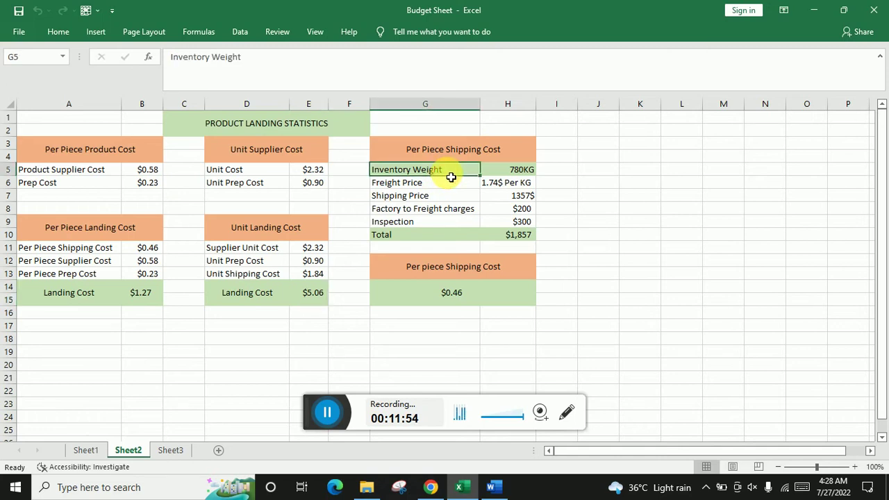
click(527, 173)
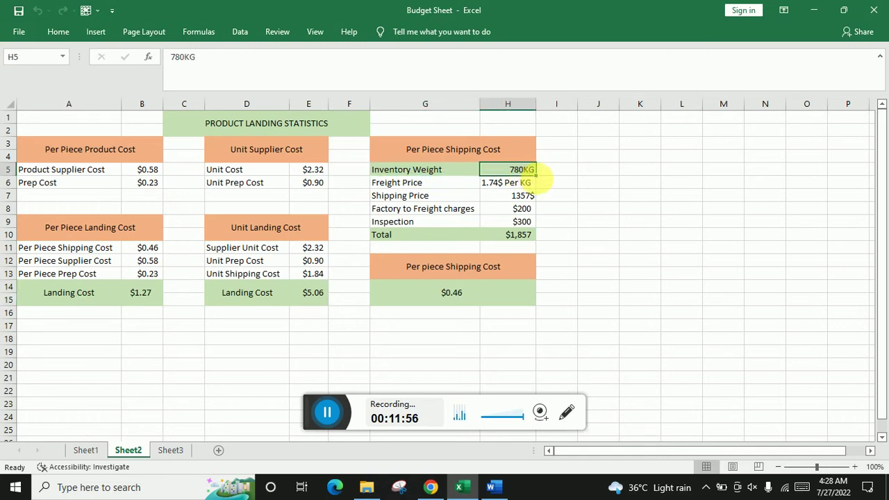
click(446, 185)
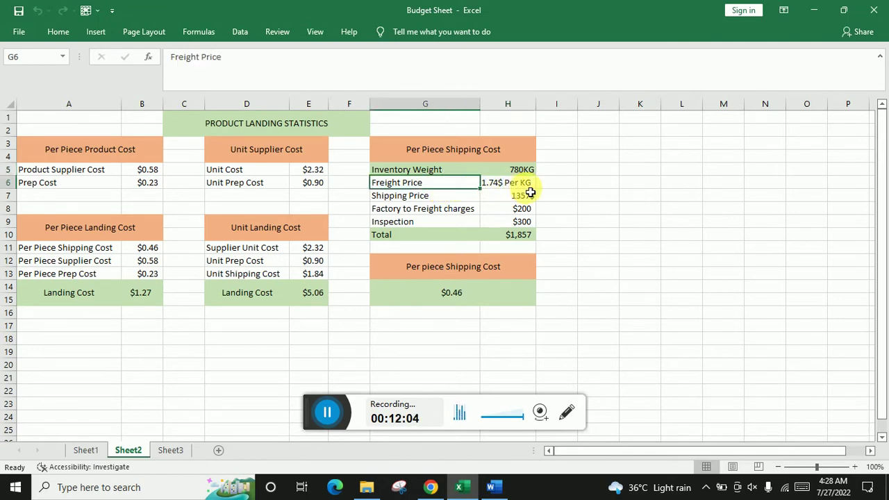
click(535, 185)
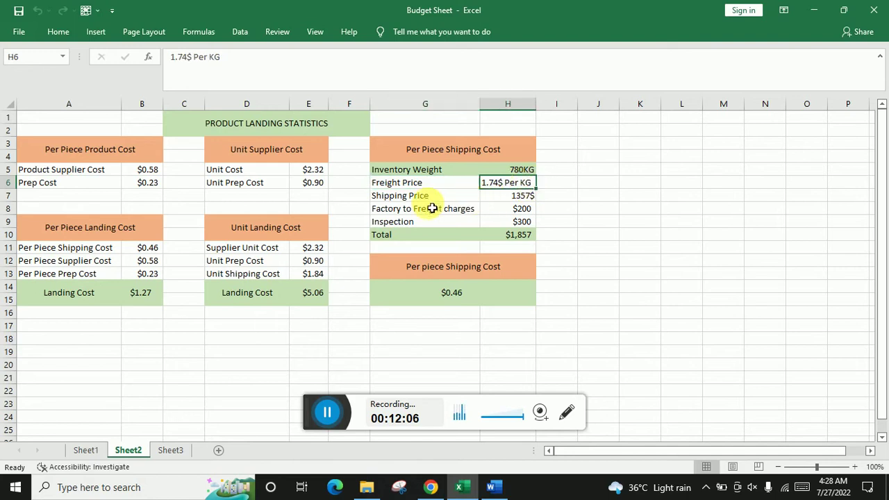
click(452, 200)
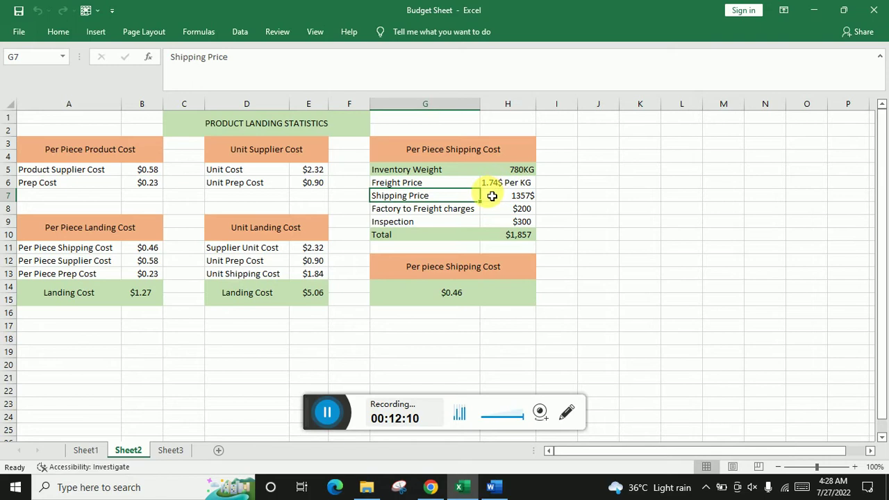
click(521, 199)
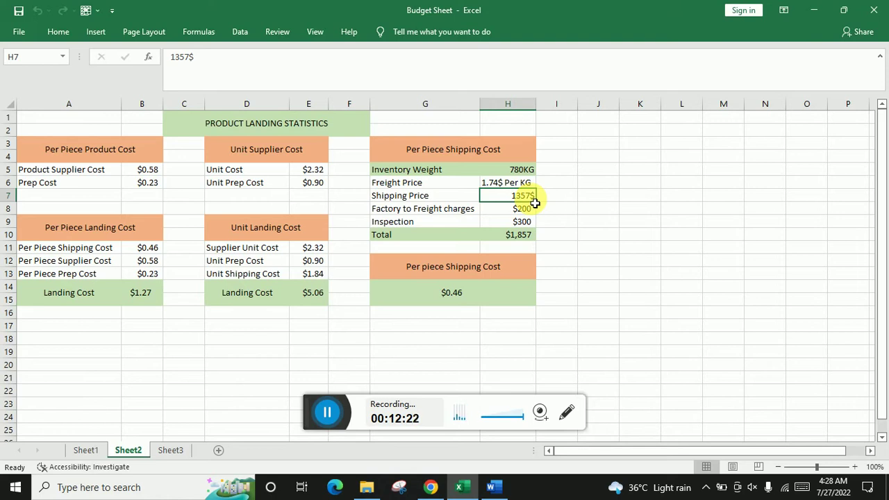
Step: Examine the factory to freight charges, inspection and total of the shipping table, through to the resulting per piece shipping cost
click(469, 216)
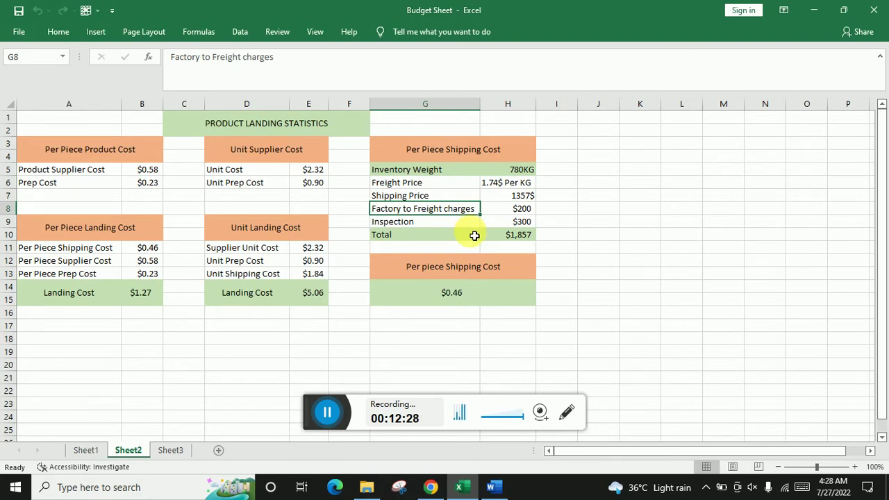
click(514, 210)
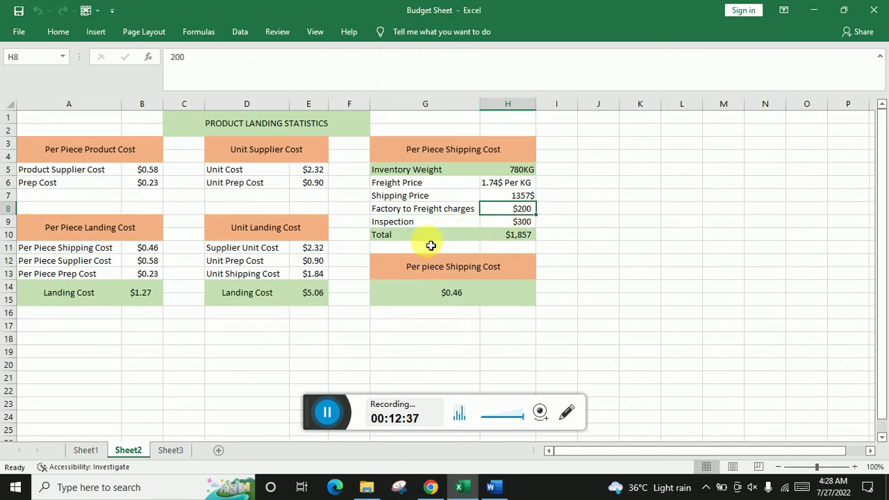
click(448, 224)
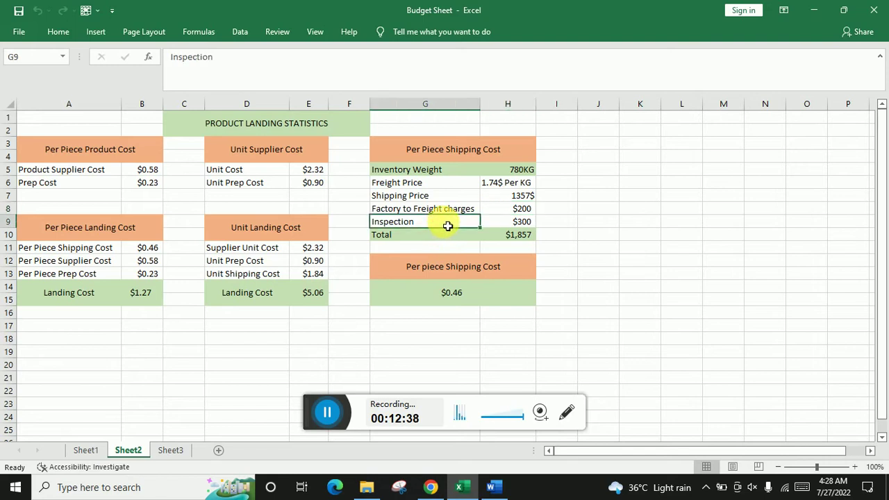
click(507, 228)
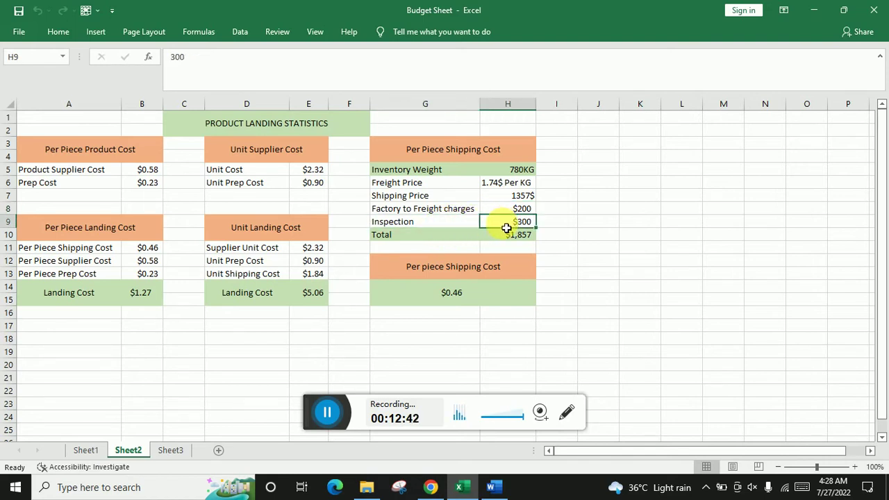
click(452, 235)
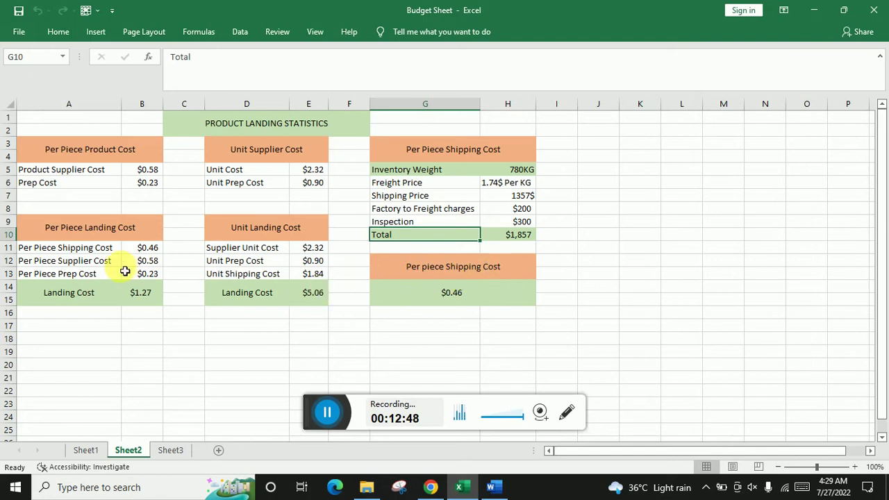
click(448, 297)
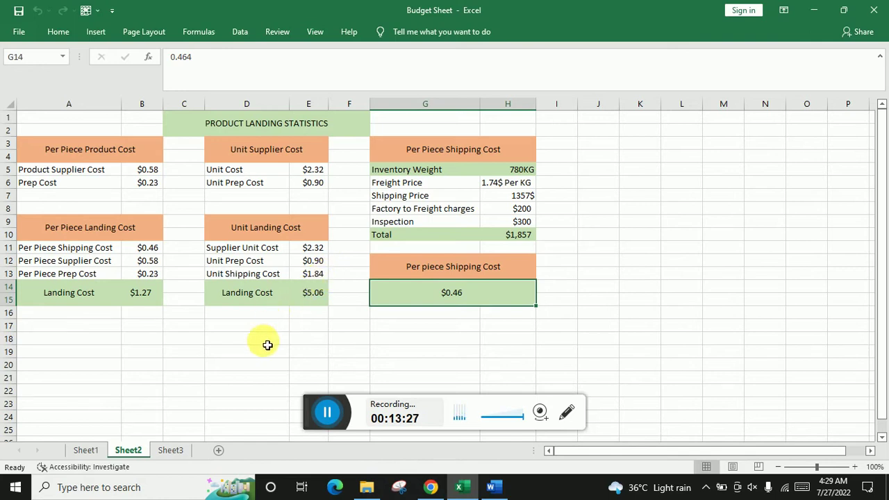
Step: On Sheet3, examine the sales required, per sale listing cost and unit landing cost in the Before Ranking Review Cost table
click(173, 450)
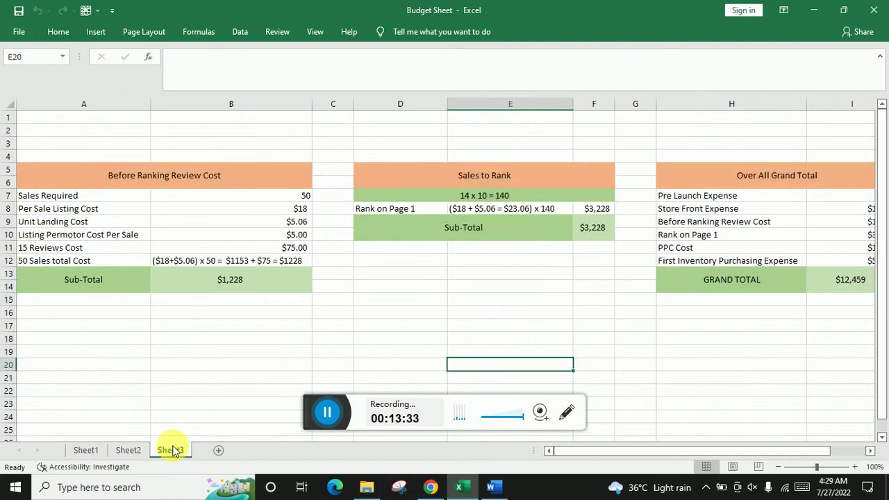
click(138, 453)
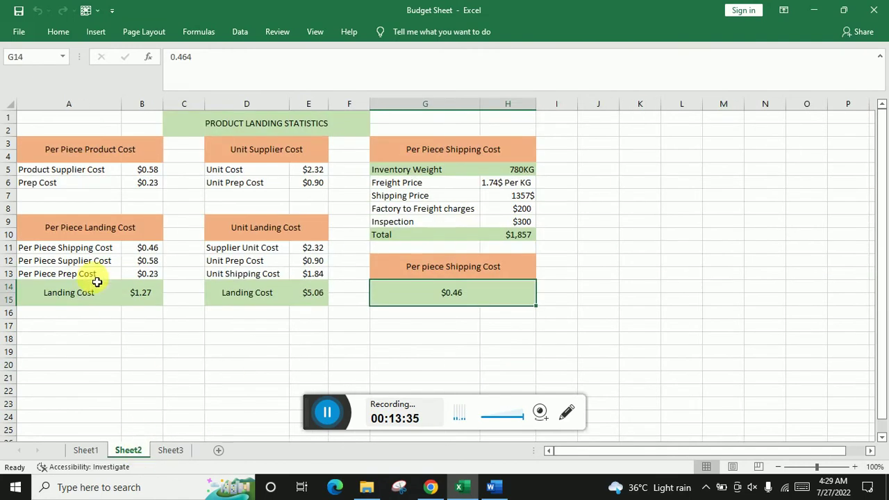
click(173, 453)
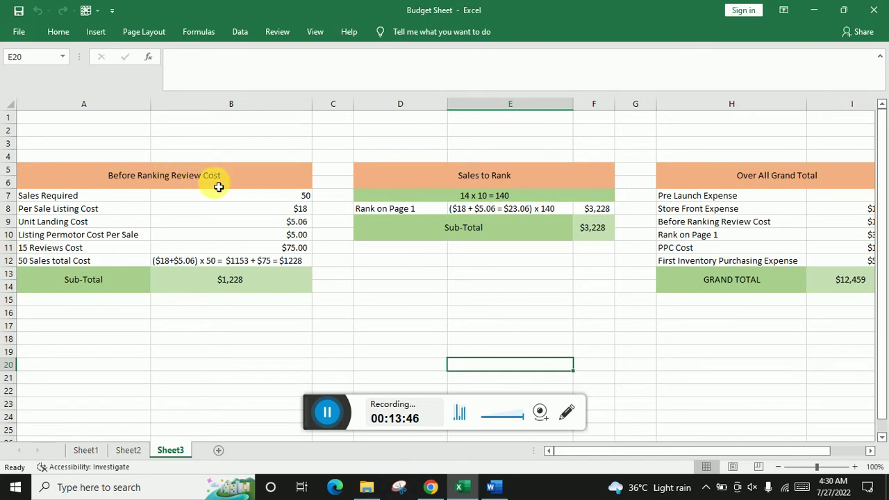
click(242, 187)
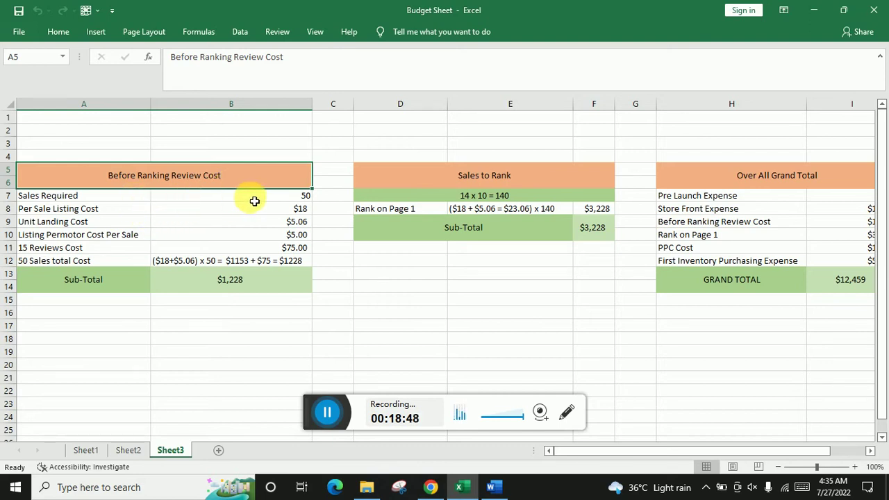
click(254, 200)
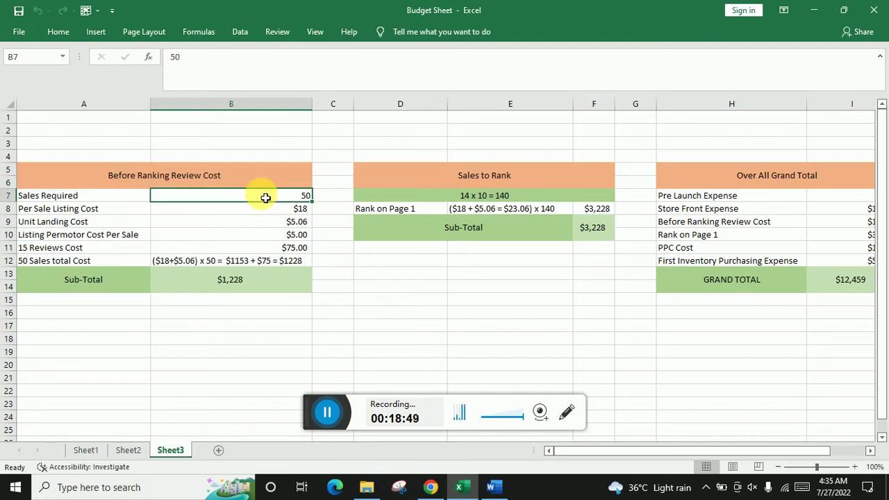
click(119, 212)
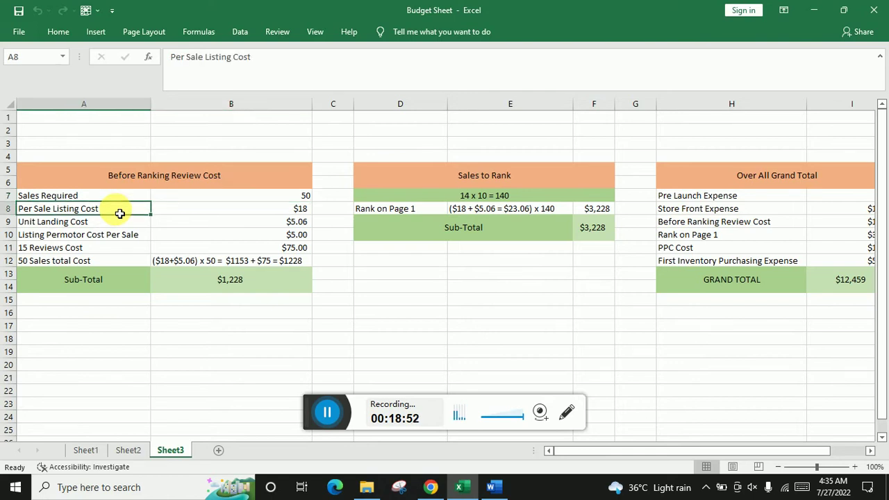
click(247, 212)
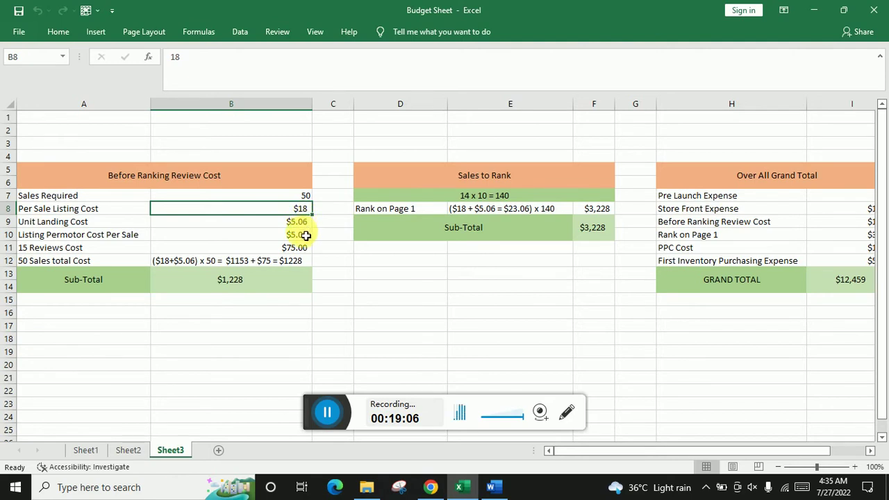
click(119, 223)
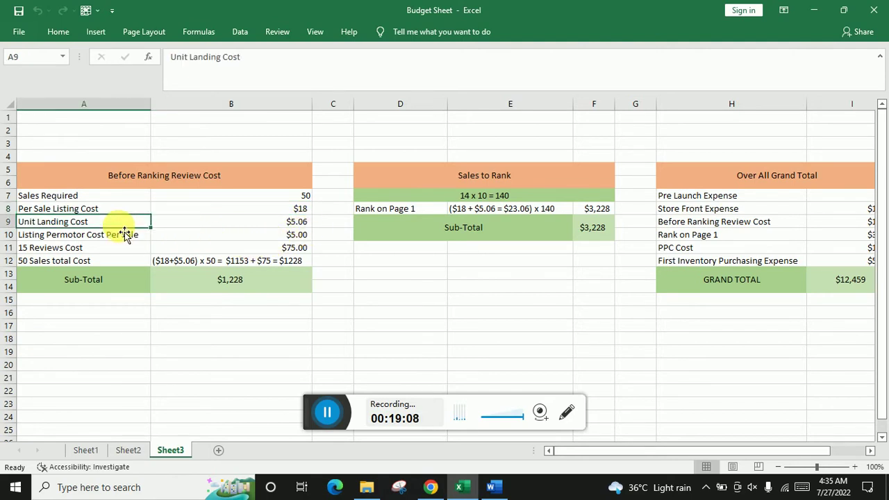
click(244, 224)
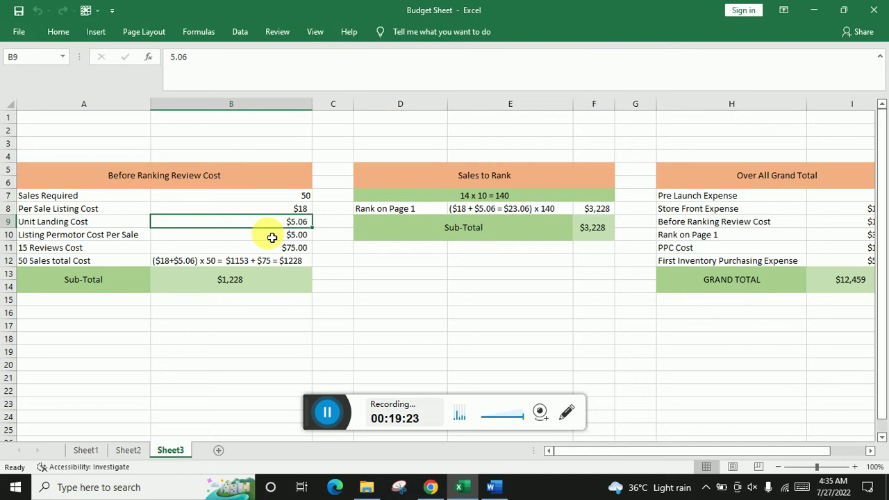
Step: Compare the landing cost of the Unit Landing Cost table on Sheet2 with the unit landing cost entry on Sheet3
click(127, 450)
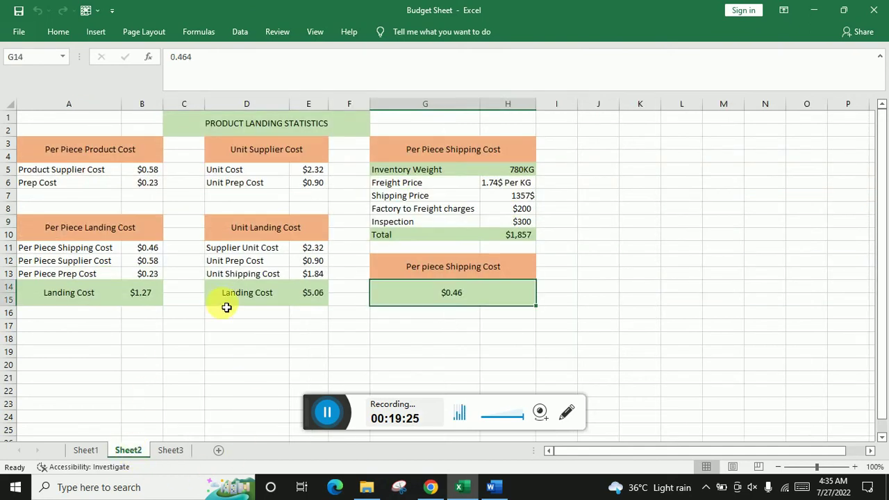
click(282, 297)
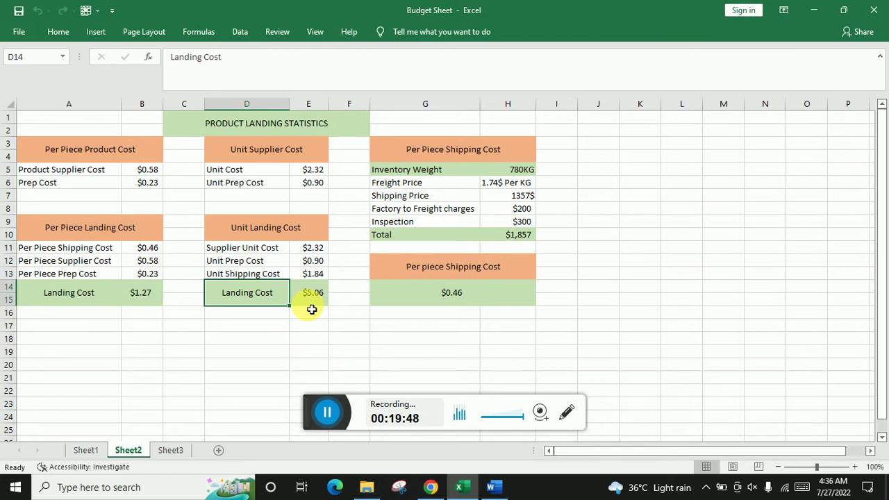
click(173, 451)
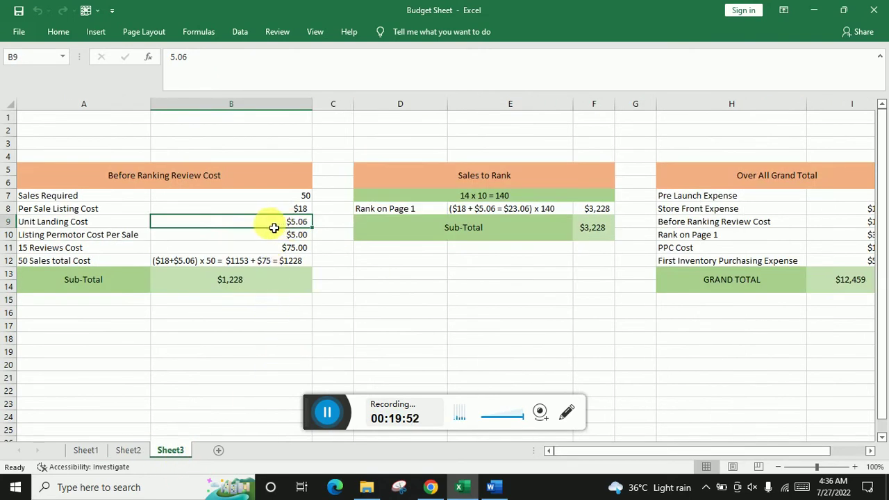
click(106, 224)
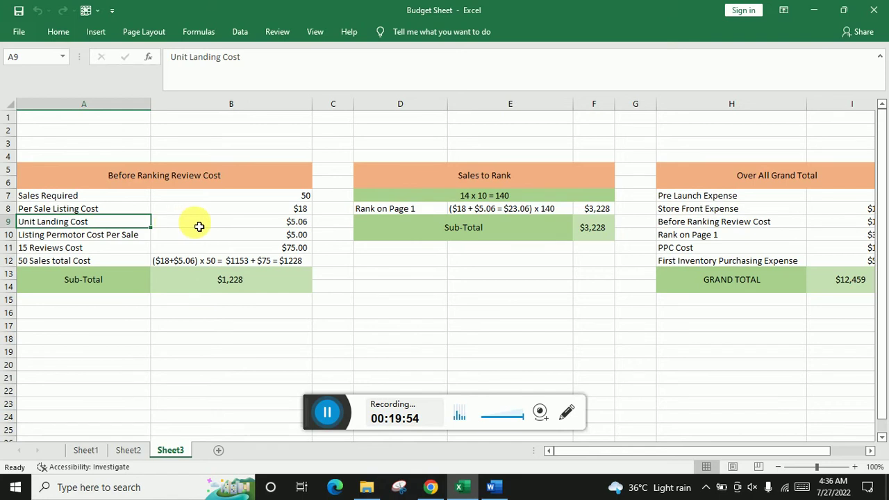
click(199, 226)
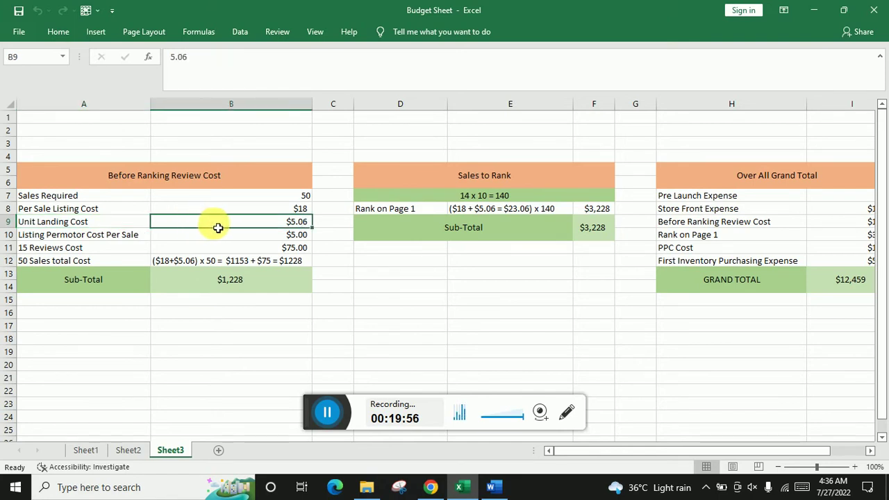
Step: Review the per sale listing cost and unit landing cost together with the listing promoter cost per sale and 15 reviews cost
click(285, 211)
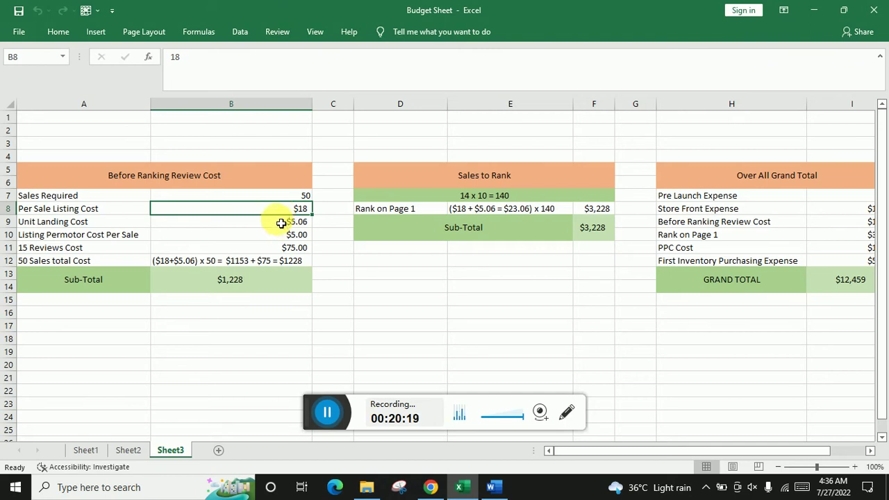
click(281, 222)
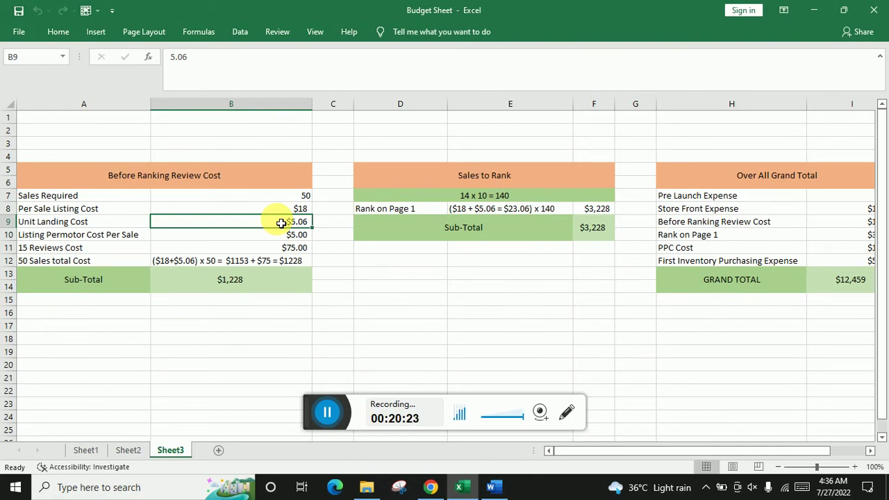
click(268, 238)
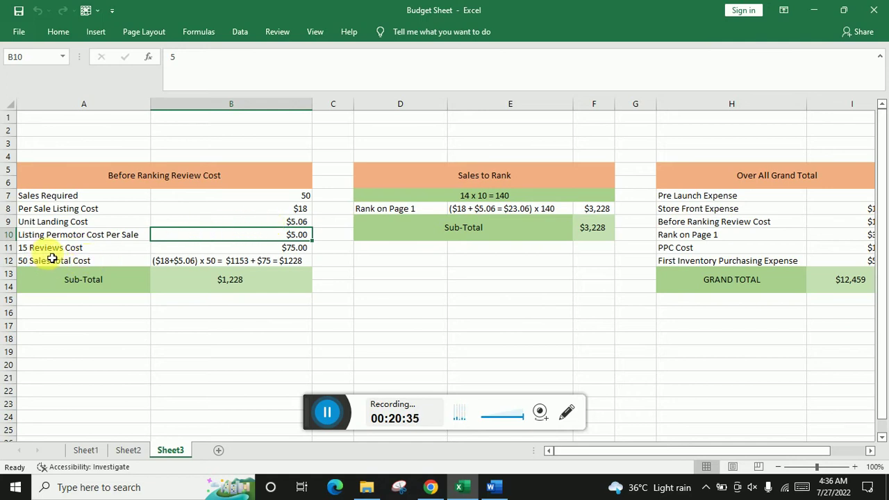
click(227, 253)
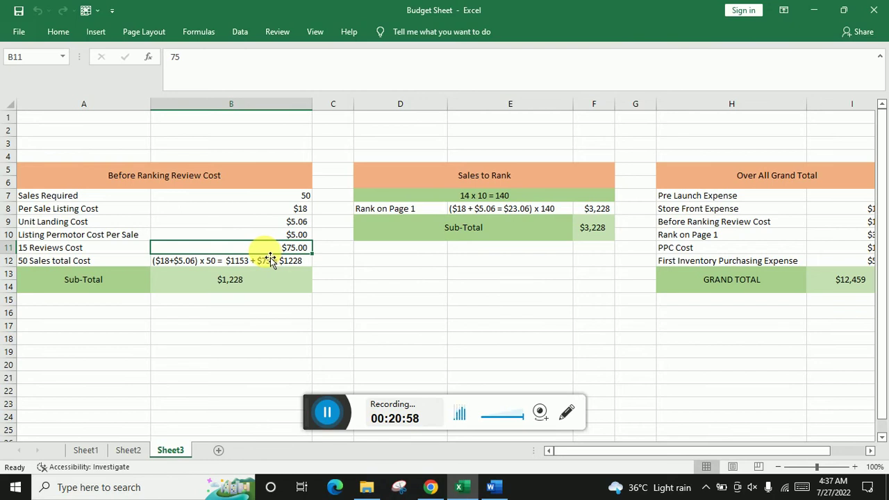
Step: Trace the 50 Sales total Cost calculation back to the per sale listing cost, unit landing cost and sales required entries
click(122, 267)
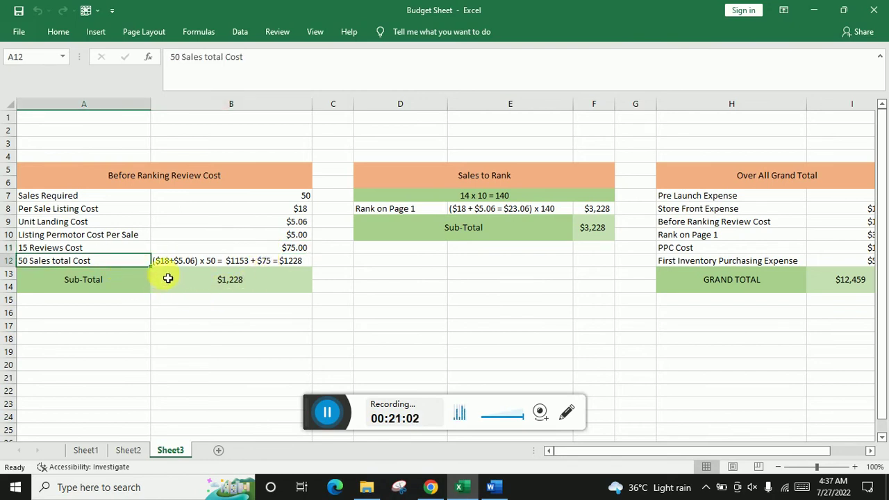
click(302, 211)
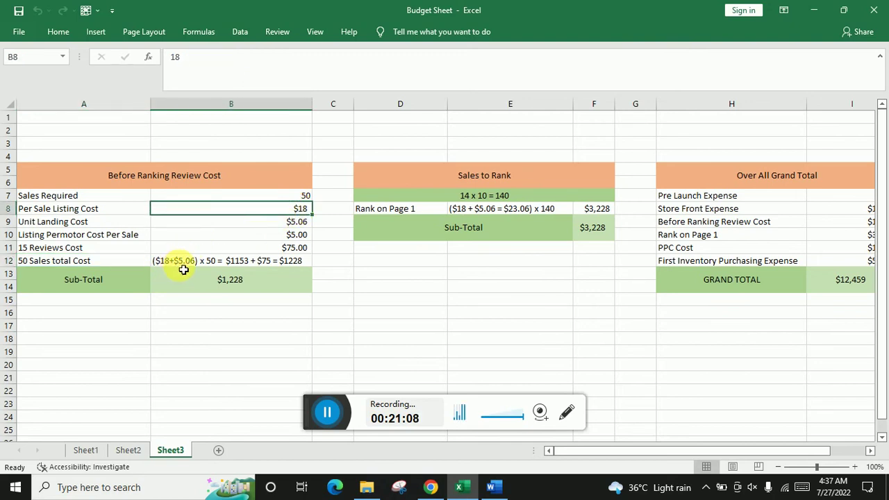
click(279, 226)
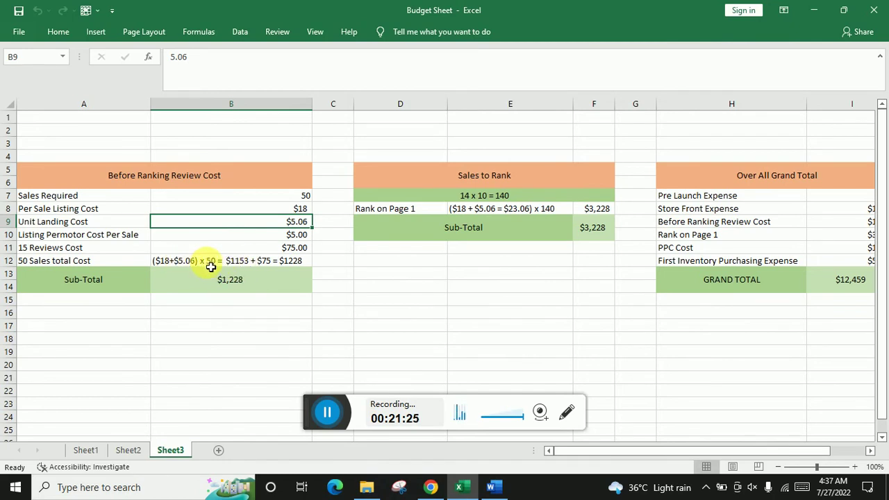
click(277, 198)
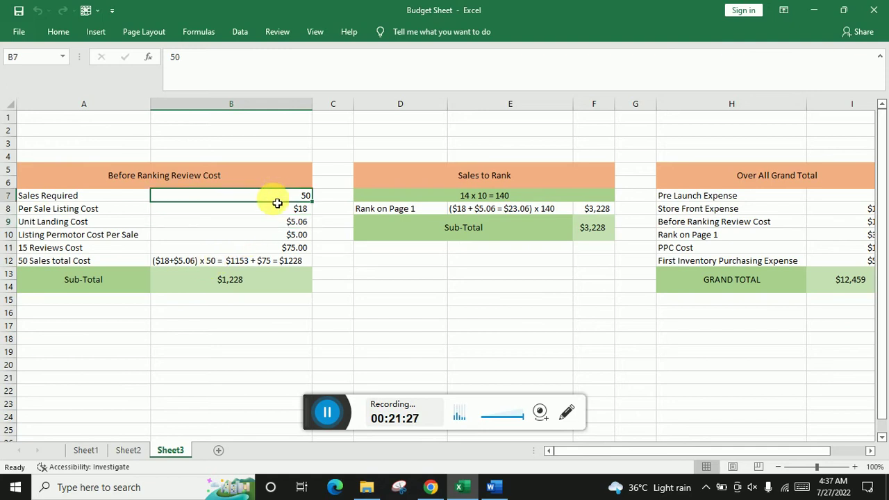
click(276, 212)
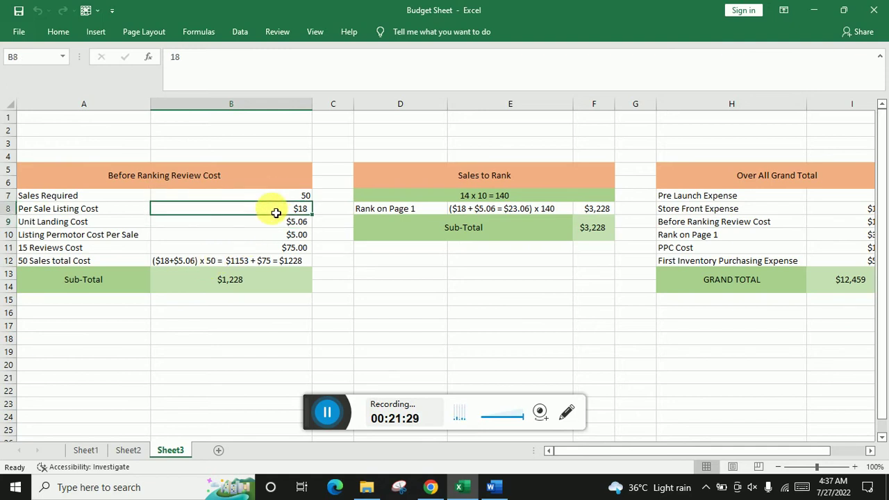
Step: Recheck the sales required, per sale listing cost and unit landing cost entries against the 50 Sales total Cost formula
click(274, 196)
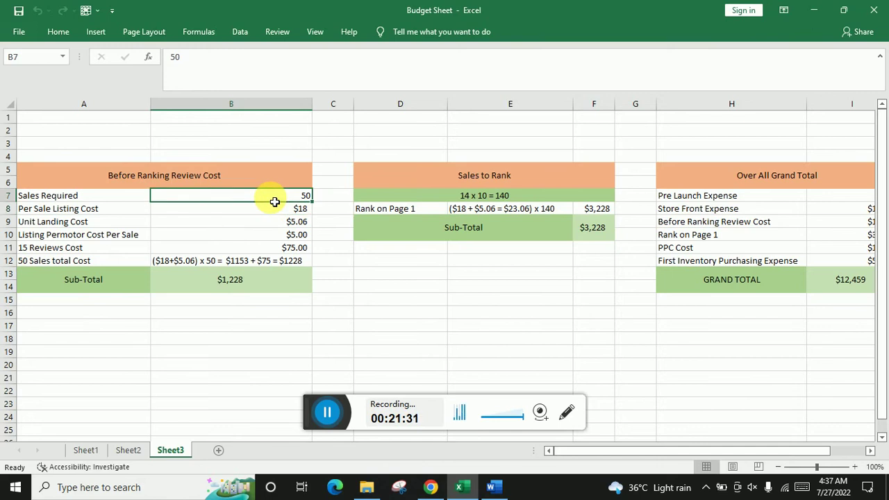
click(273, 212)
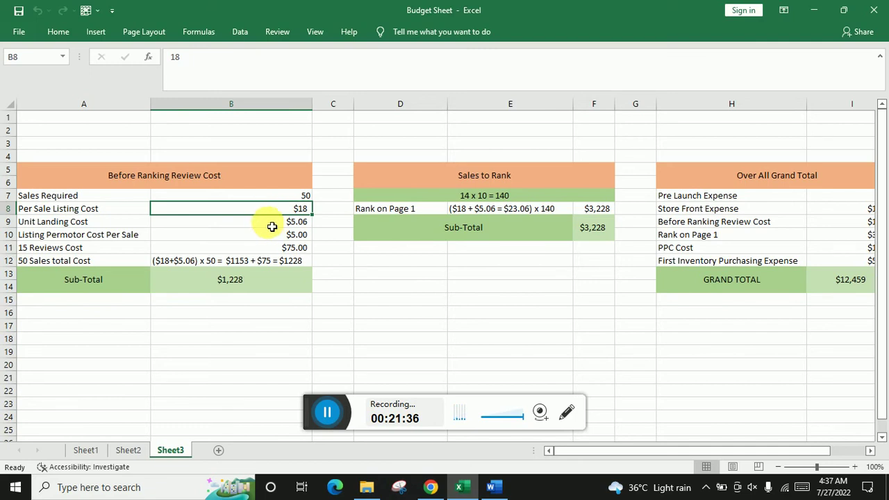
click(272, 227)
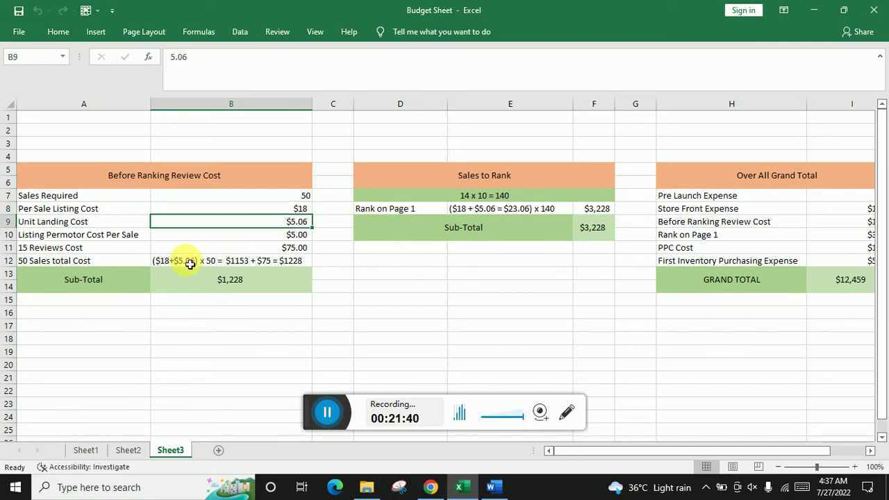
click(264, 198)
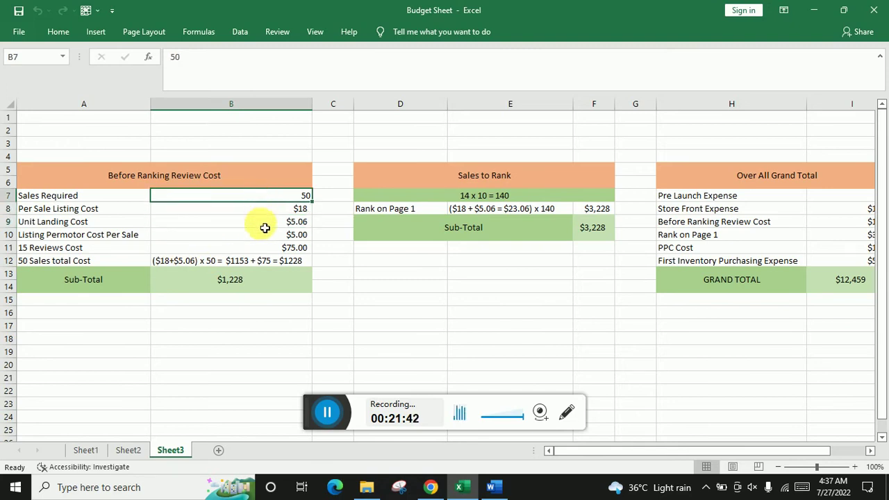
click(256, 208)
click(268, 227)
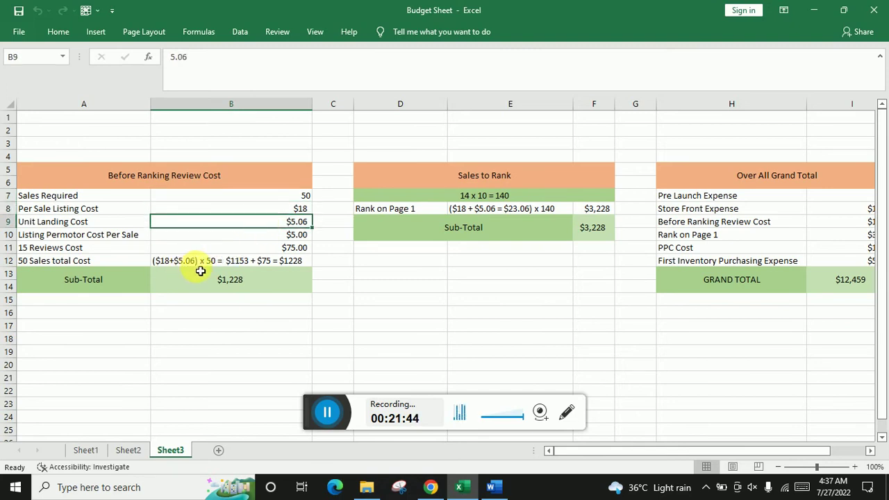
Step: Review the Before Ranking Review Cost sub-total and the Sales to Rank table heading
click(277, 279)
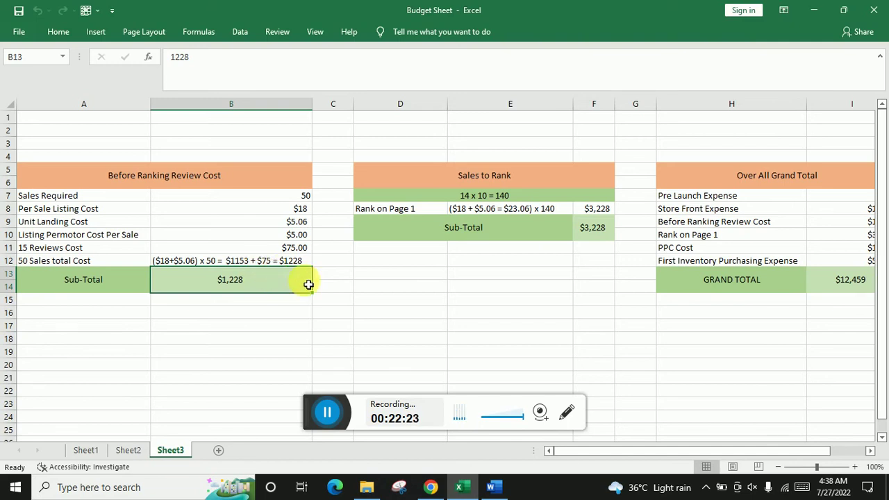
click(383, 288)
click(402, 173)
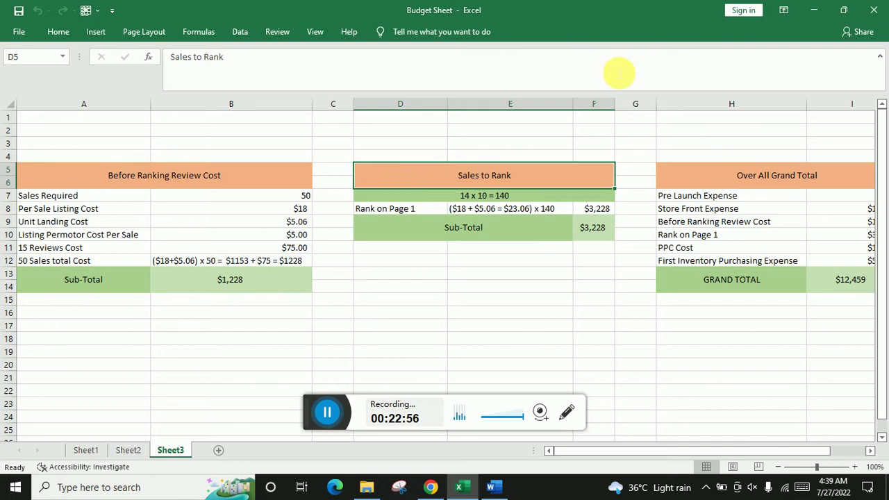
Step: Switch to Chrome, open AMZ Tools from the new tab shortcuts and log in to the member account with the saved credentials
click(431, 487)
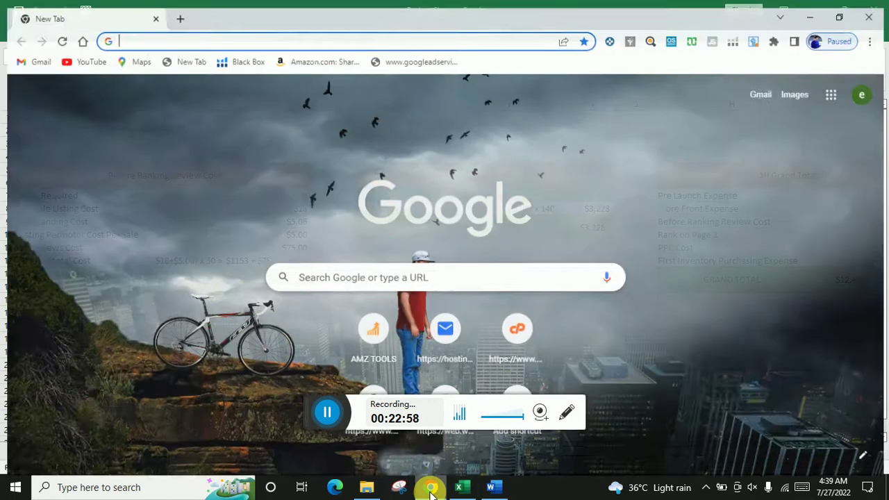
click(143, 34)
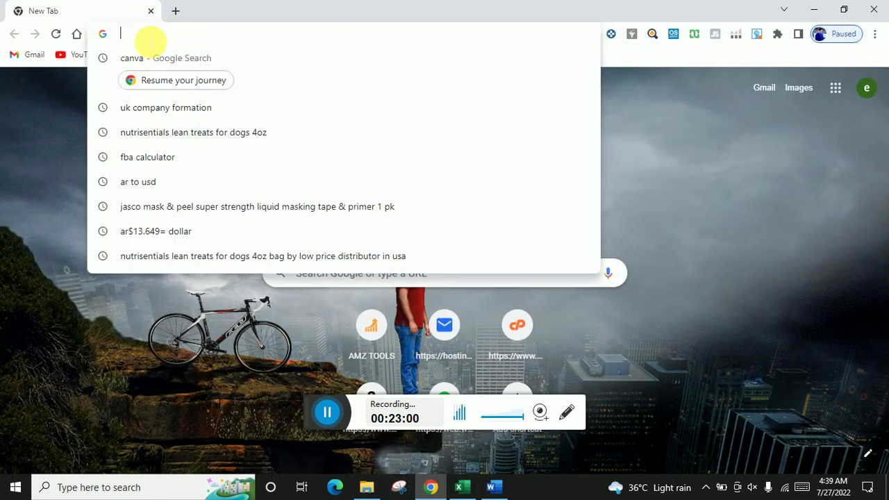
click(644, 352)
click(371, 325)
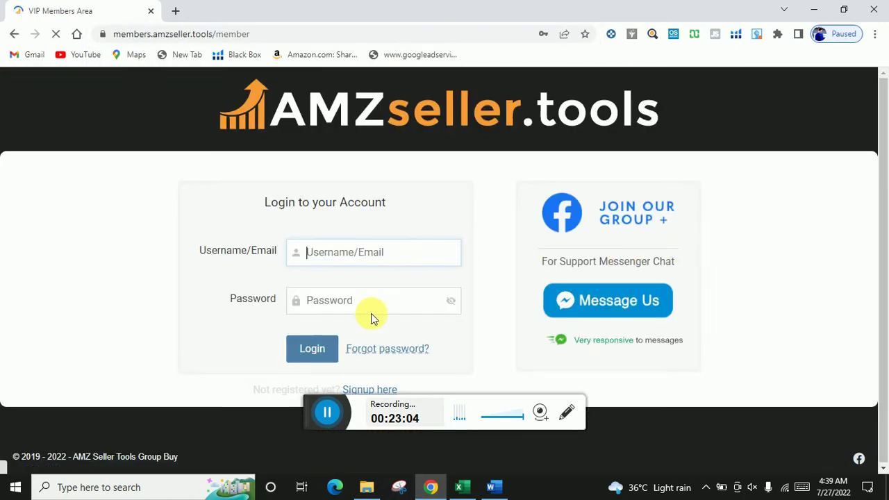
click(314, 350)
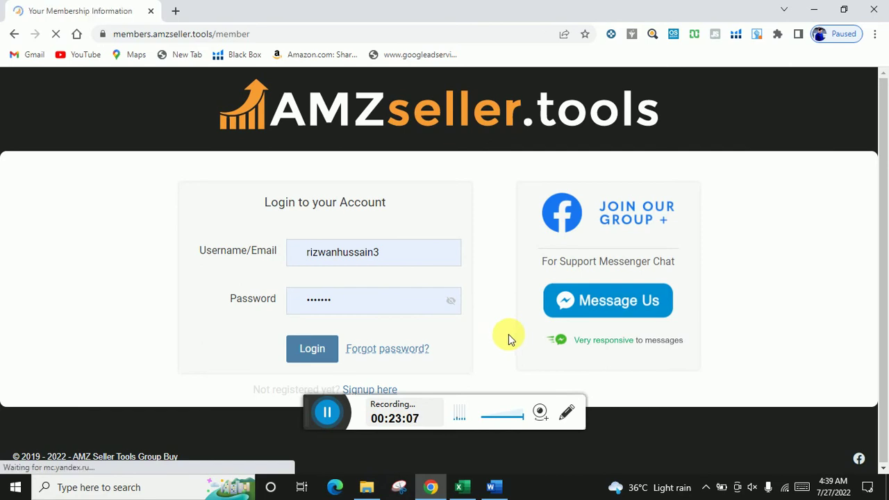
Step: Find JS Web App 01 (One-Click) among the membership tools and launch Jungle Scout
scroll(459, 334, down, 4)
scroll(468, 306, down, 7)
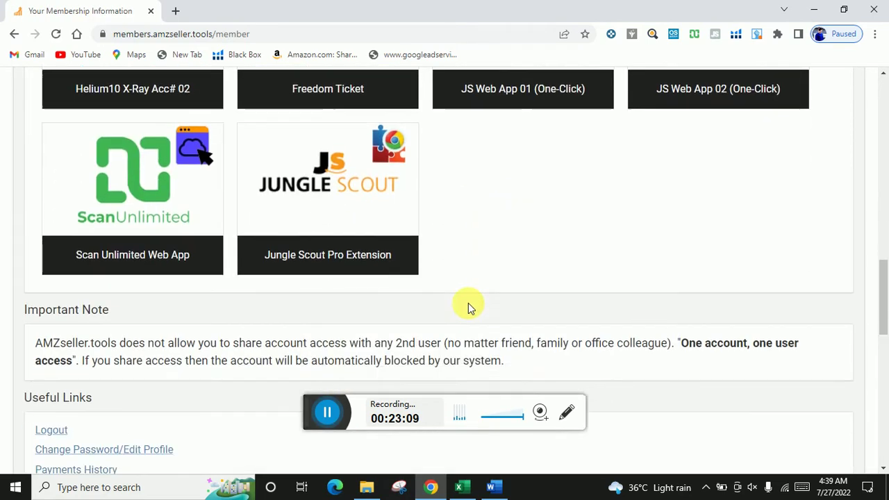
scroll(468, 303, up, 1)
scroll(487, 264, up, 2)
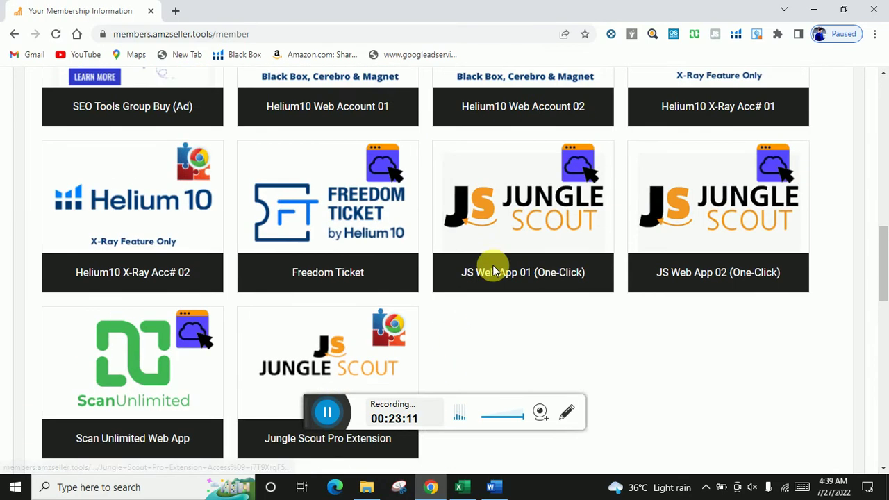
click(519, 288)
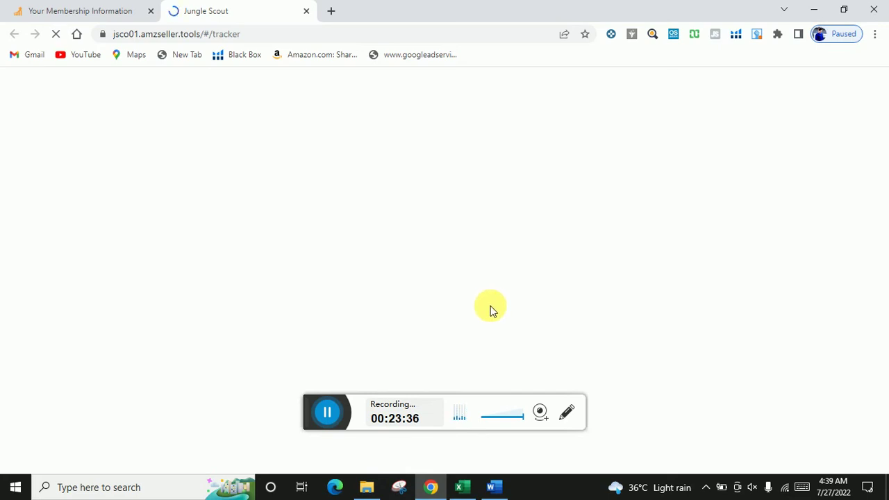
click(327, 412)
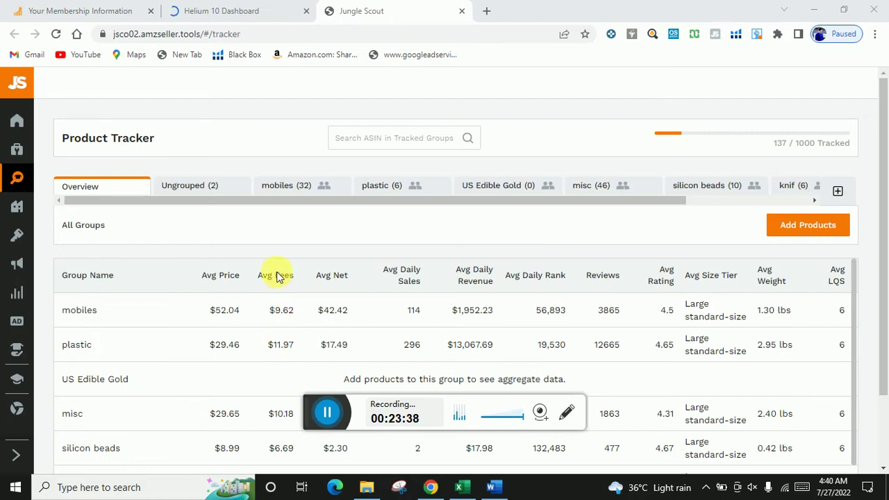
Step: Open Keyword Scout from Jungle Scout's keyword tools
mouse_move(16, 104)
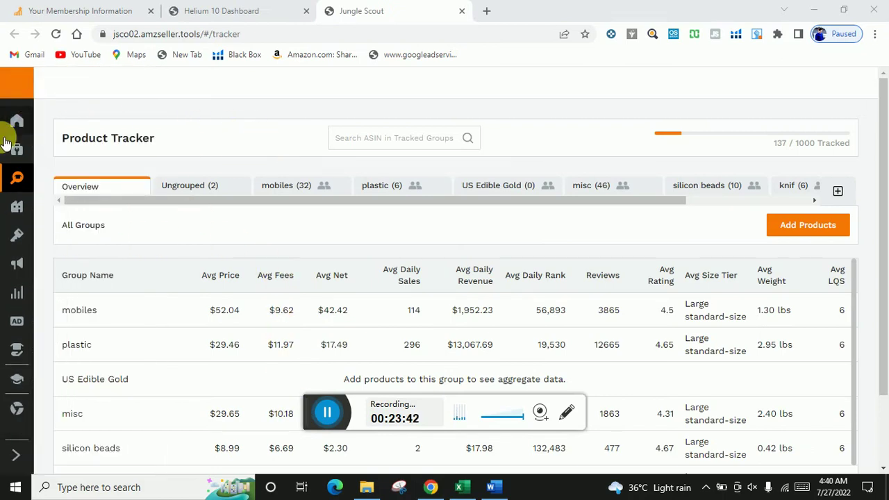
mouse_move(49, 214)
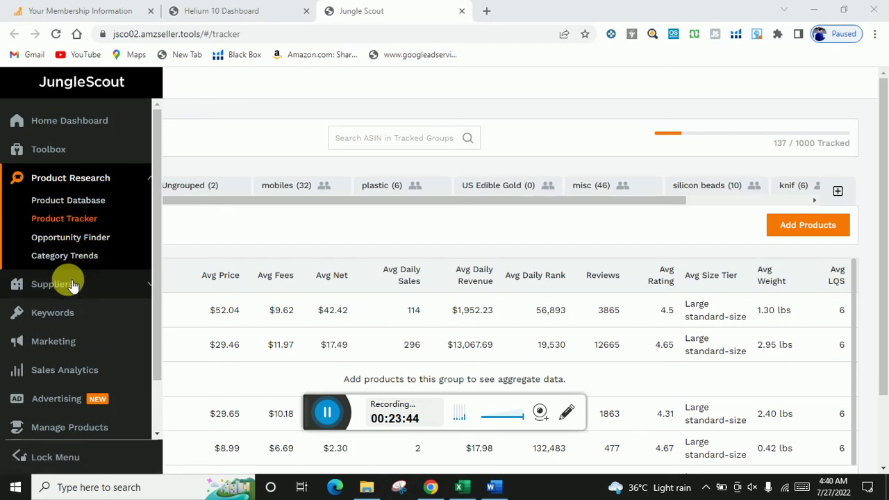
click(59, 313)
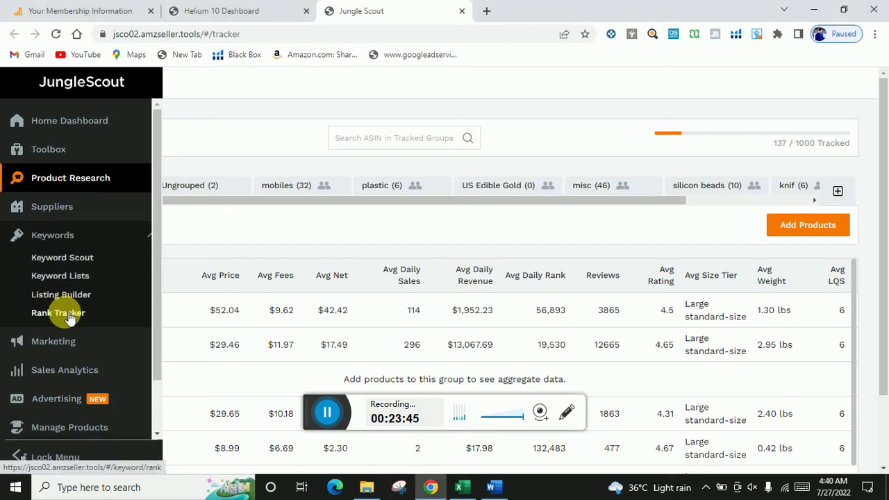
click(81, 261)
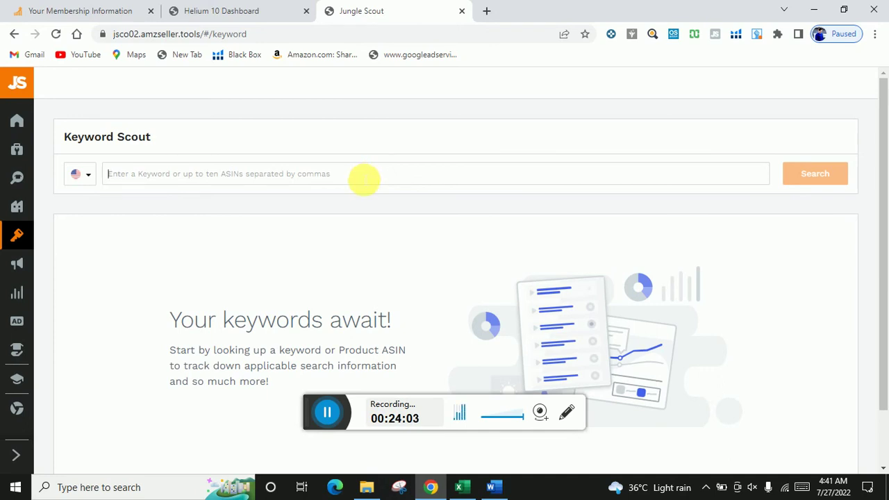
Step: Search Keyword Scout for "egg slicer" in the United States marketplace
click(358, 179)
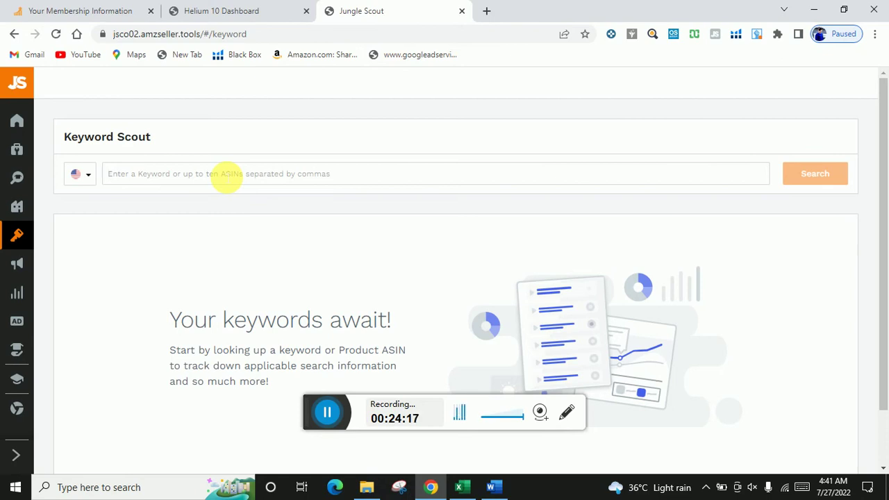
text(egg slicer)
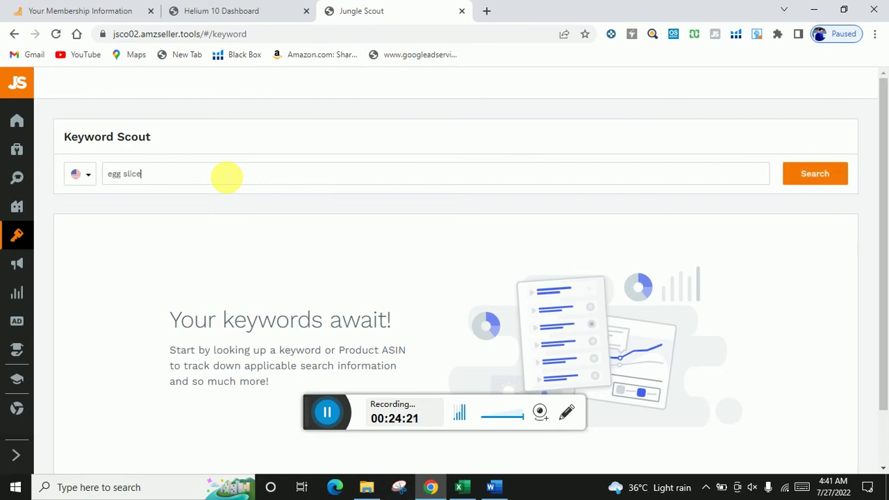
click(89, 177)
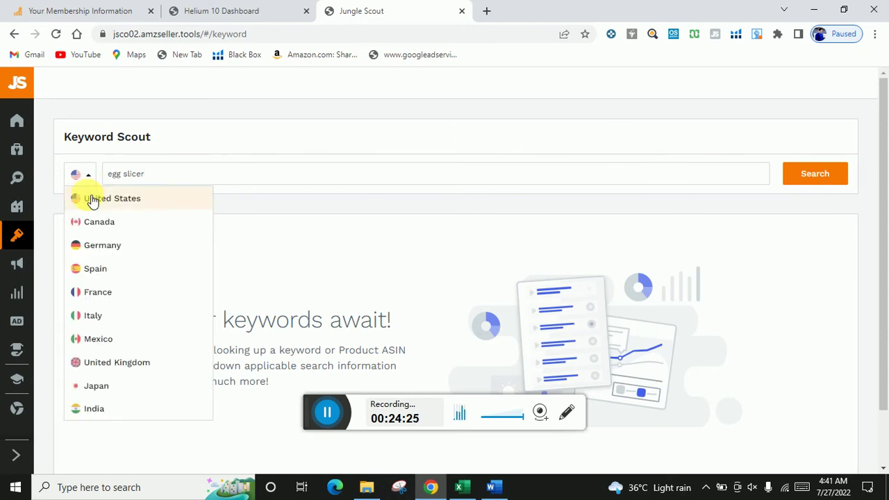
click(87, 197)
click(806, 174)
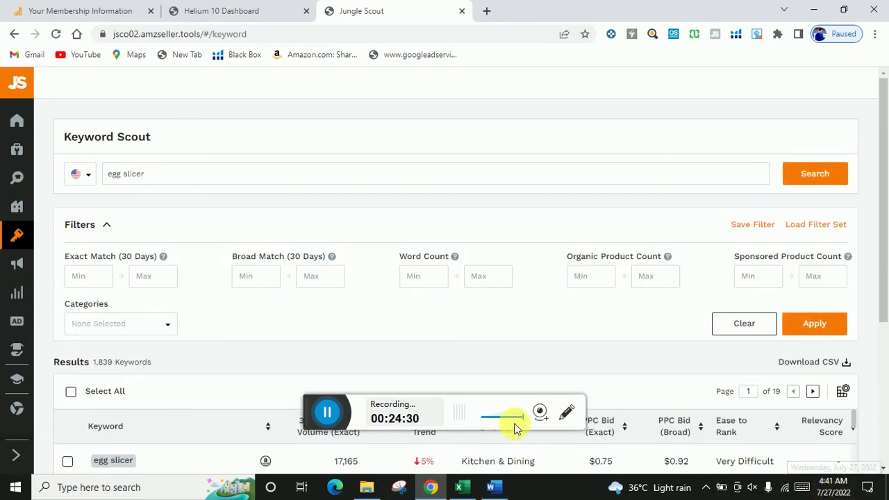
Step: Add the Recommended Promotions column to the egg slicer keyword results table
scroll(584, 282, down, 3)
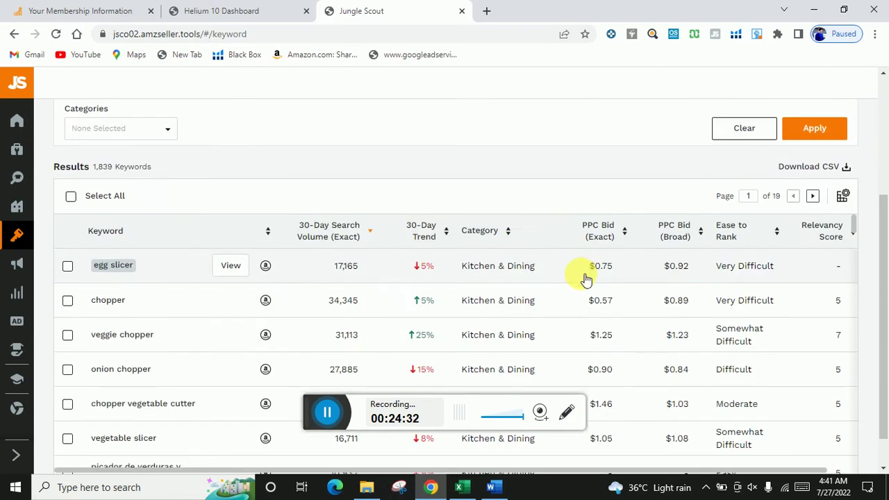
scroll(583, 299, down, 1)
scroll(583, 309, up, 2)
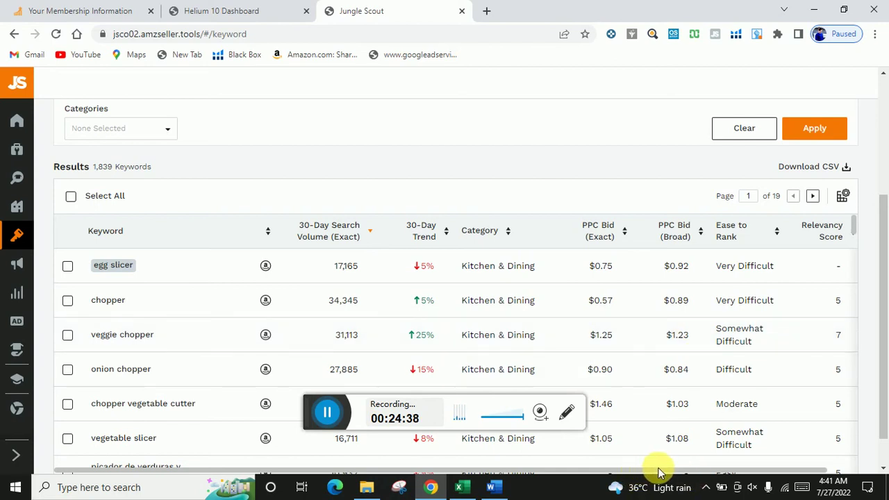
drag(658, 468, 705, 469)
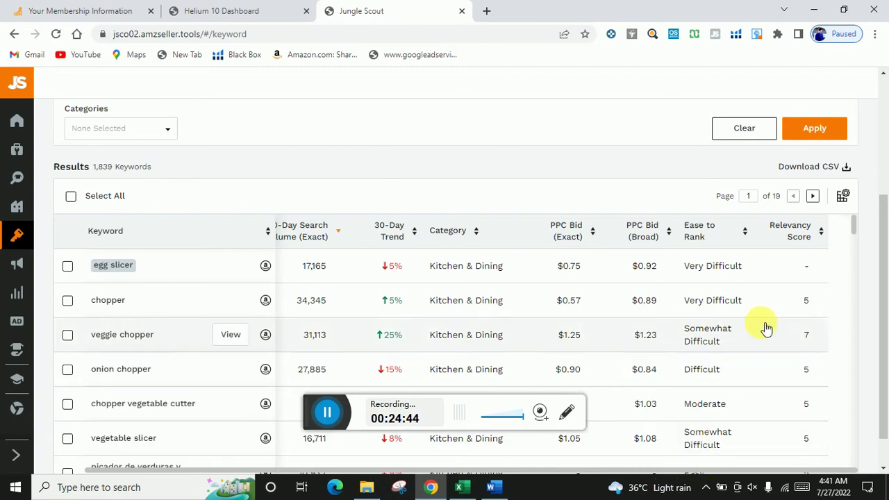
click(844, 196)
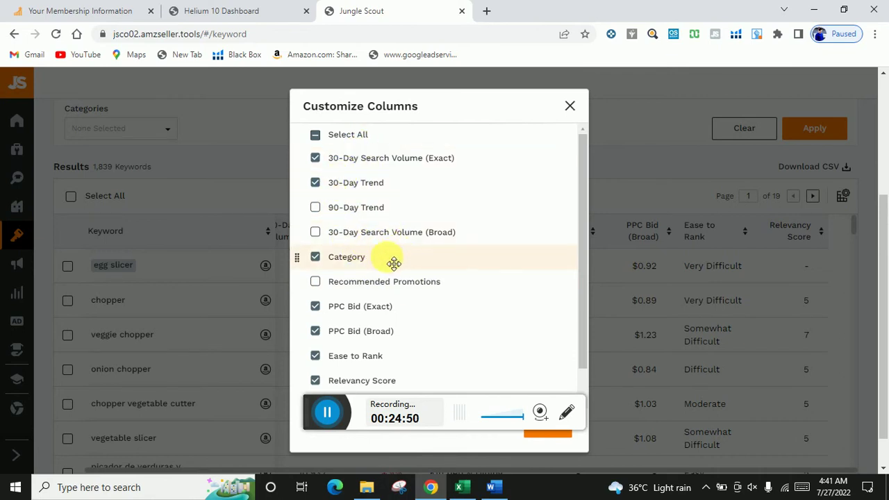
scroll(389, 268, down, 1)
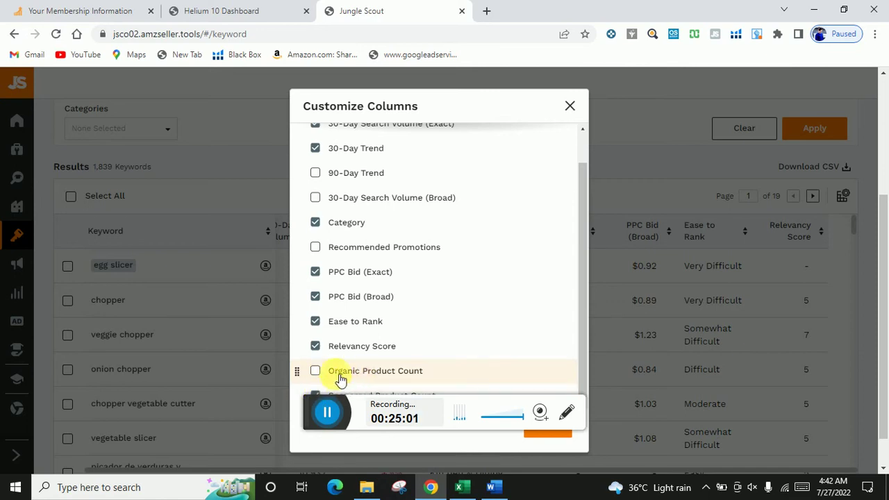
click(329, 249)
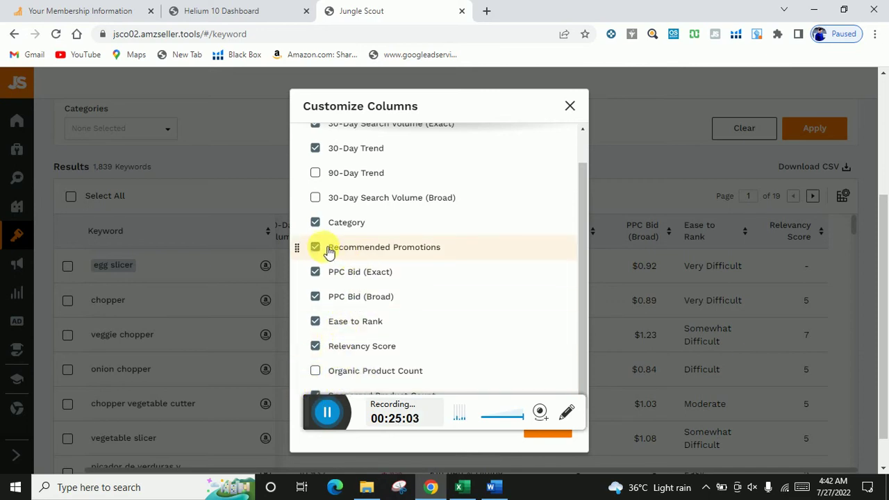
click(539, 442)
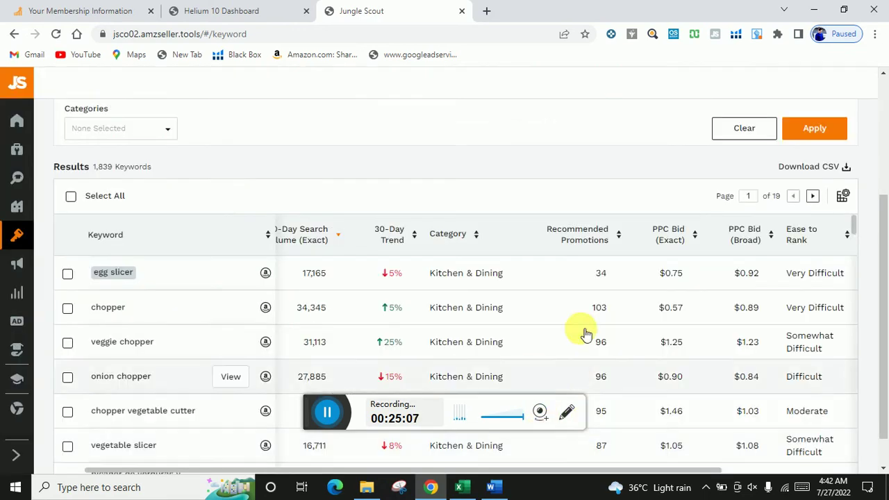
Step: Review the recommended promotions for egg slicer and compare them with those of the related keywords in the list
mouse_move(573, 246)
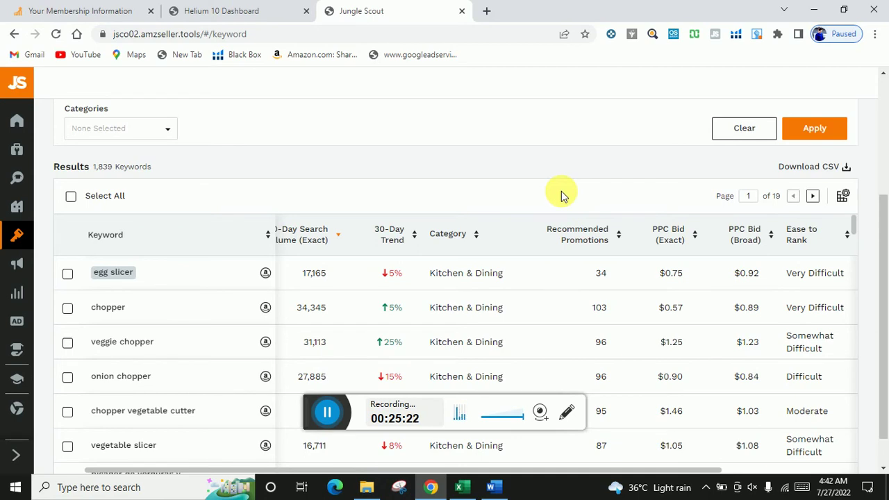
mouse_move(150, 286)
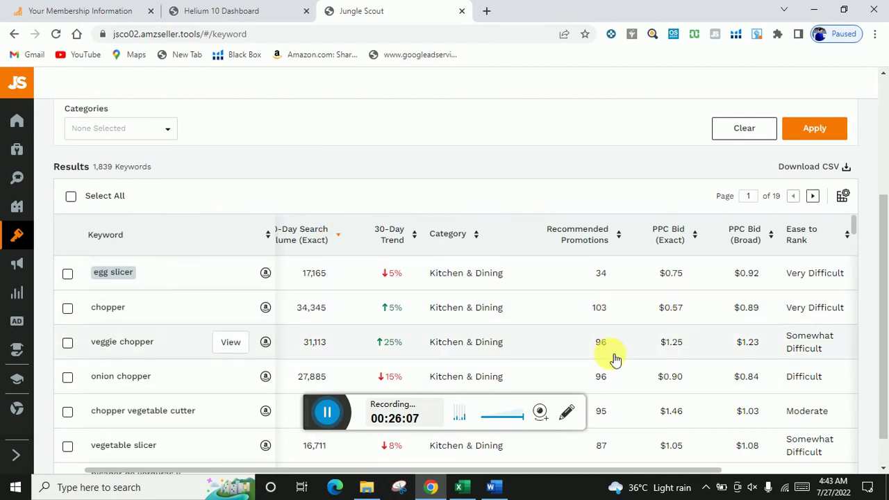
scroll(615, 357, down, 2)
scroll(604, 358, down, 8)
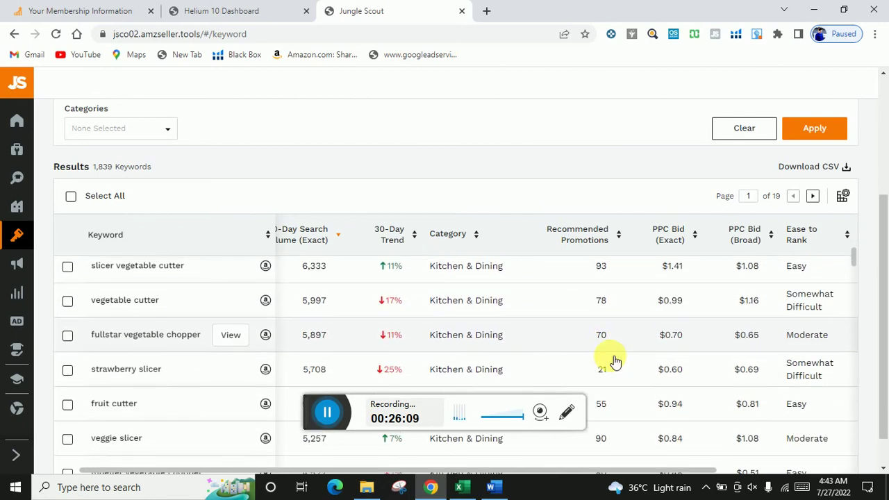
scroll(615, 361, up, 9)
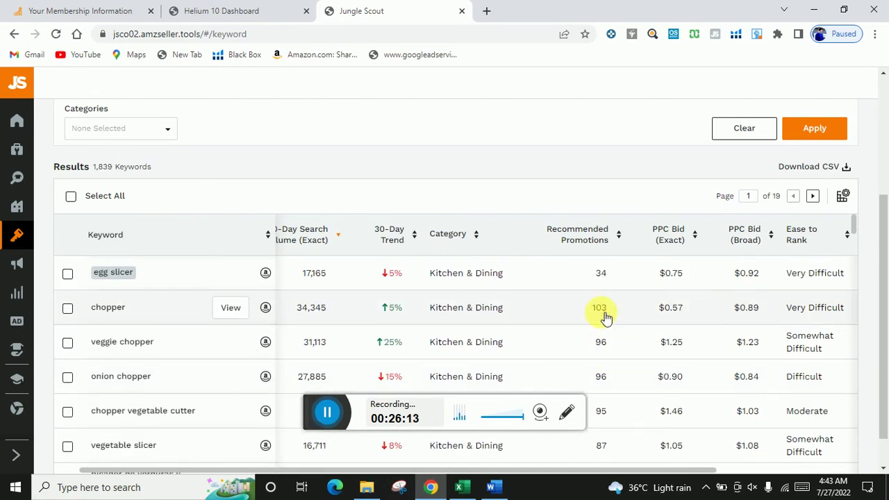
Step: Switch to the Helium 10 dashboard and open the Magnet keyword research tool
click(257, 10)
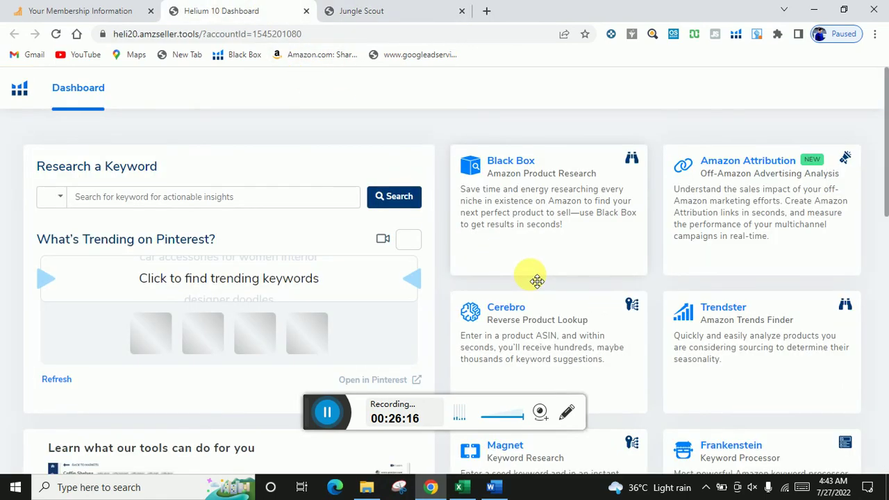
scroll(534, 274, down, 1)
scroll(532, 277, up, 1)
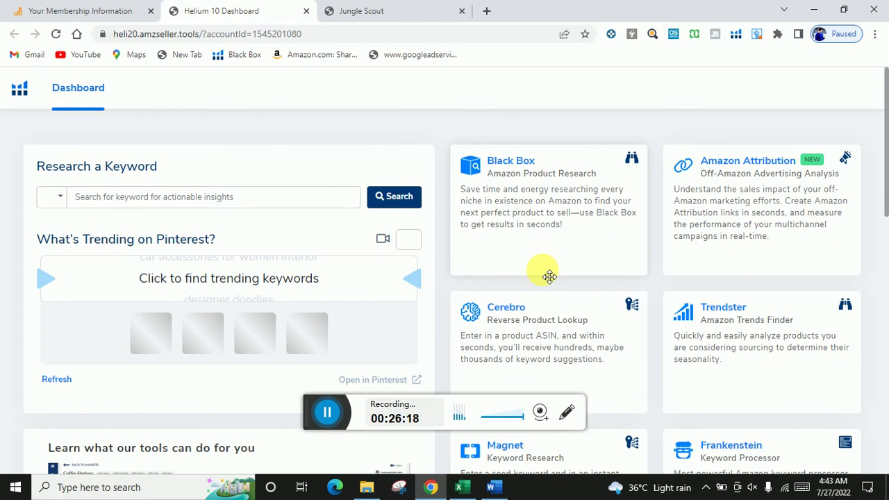
scroll(580, 277, down, 2)
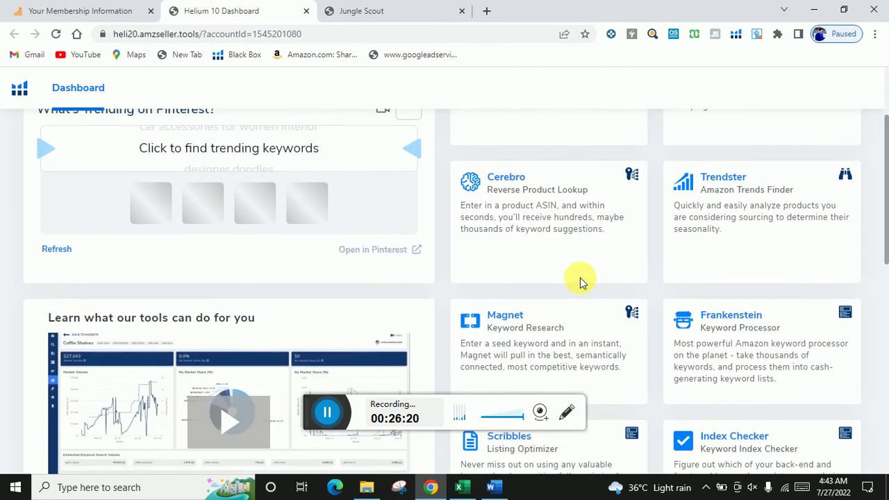
scroll(580, 277, up, 1)
scroll(584, 282, up, 1)
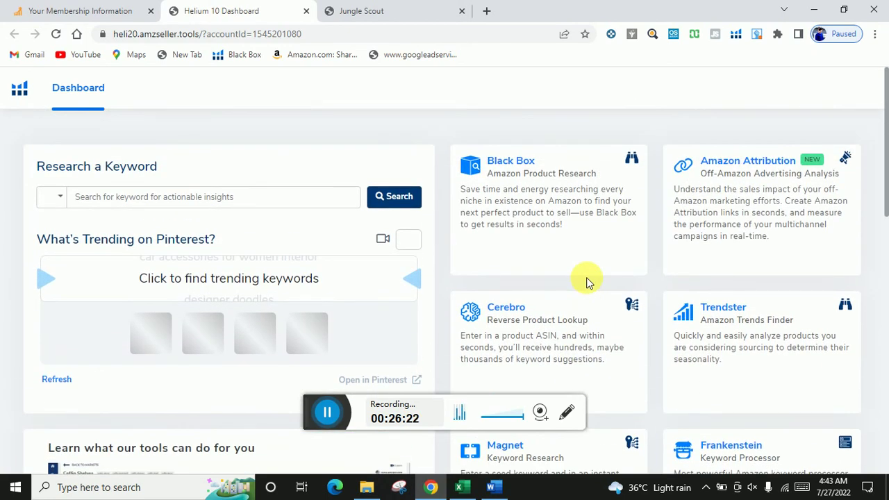
scroll(586, 281, down, 6)
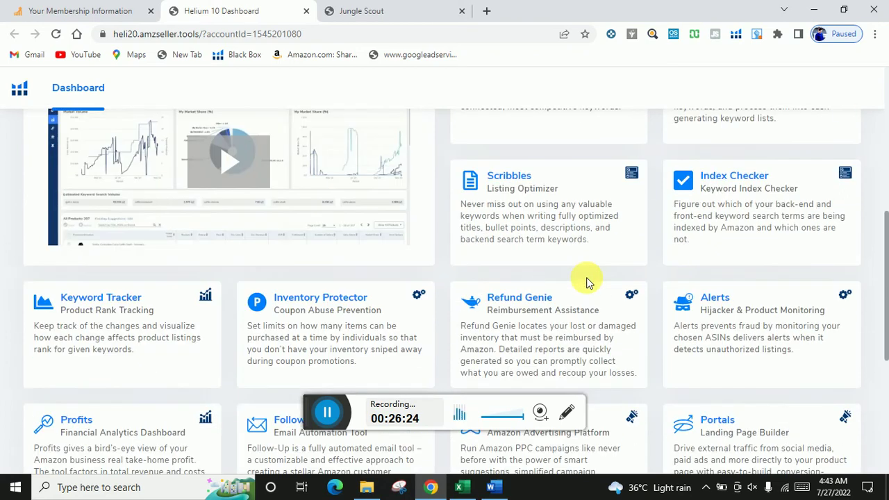
scroll(586, 281, up, 6)
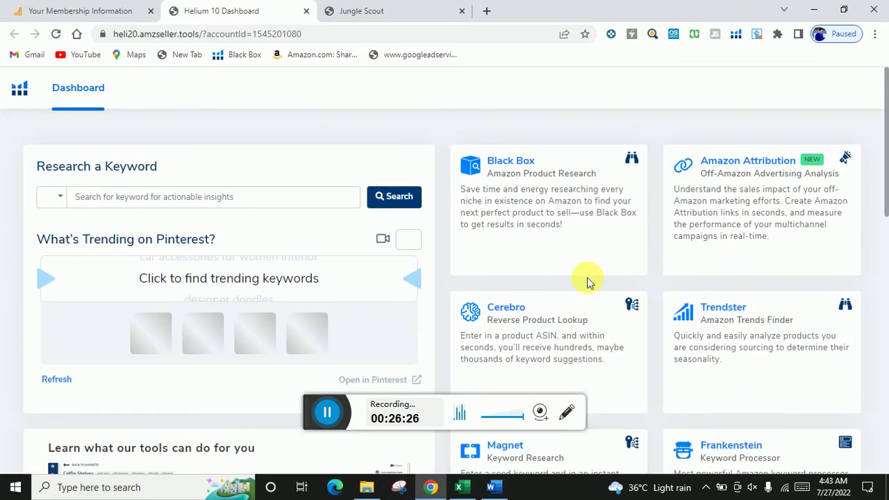
scroll(587, 281, down, 1)
scroll(587, 281, up, 1)
scroll(587, 281, down, 1)
scroll(587, 281, down, 2)
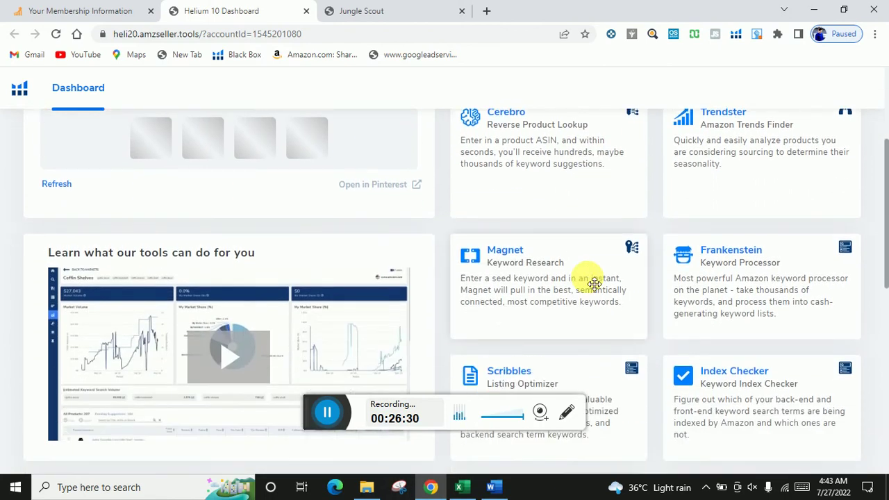
scroll(590, 282, up, 1)
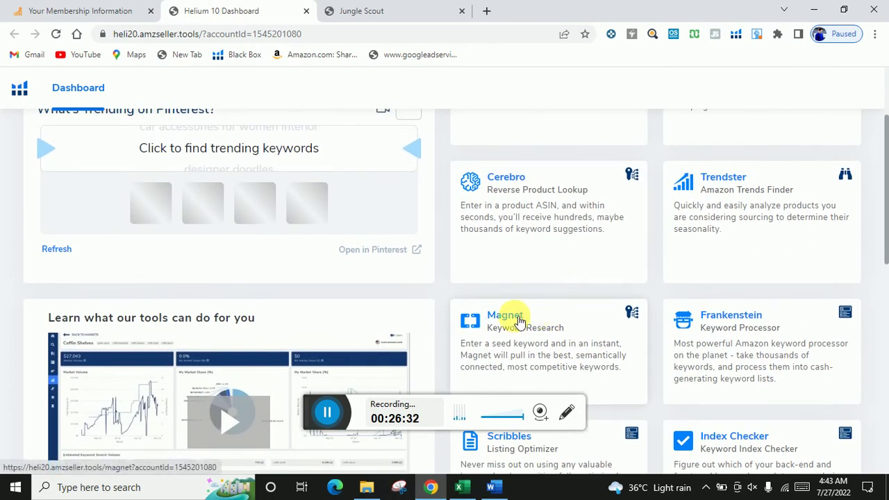
scroll(570, 356, down, 3)
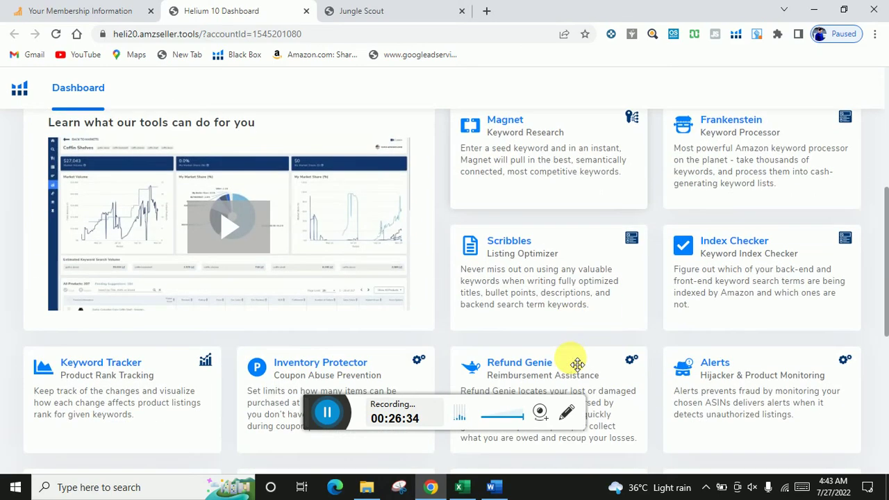
scroll(574, 358, up, 2)
scroll(572, 364, up, 1)
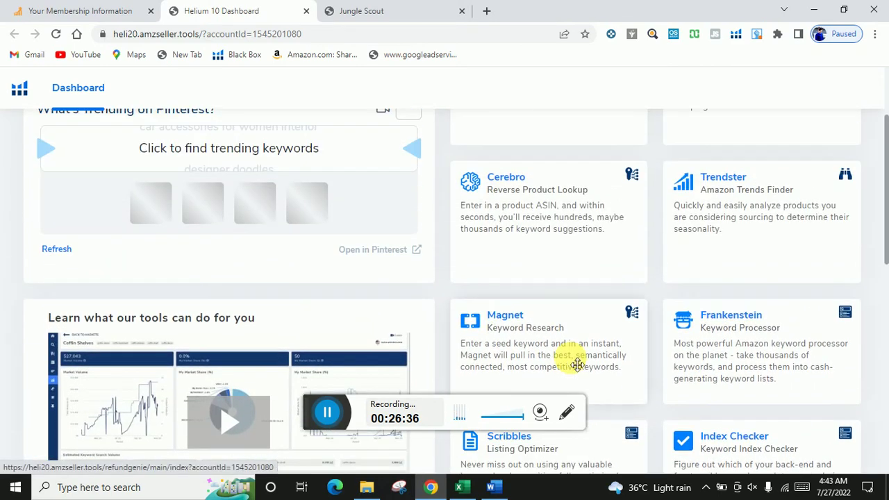
scroll(572, 361, up, 2)
scroll(576, 363, down, 1)
scroll(576, 358, down, 5)
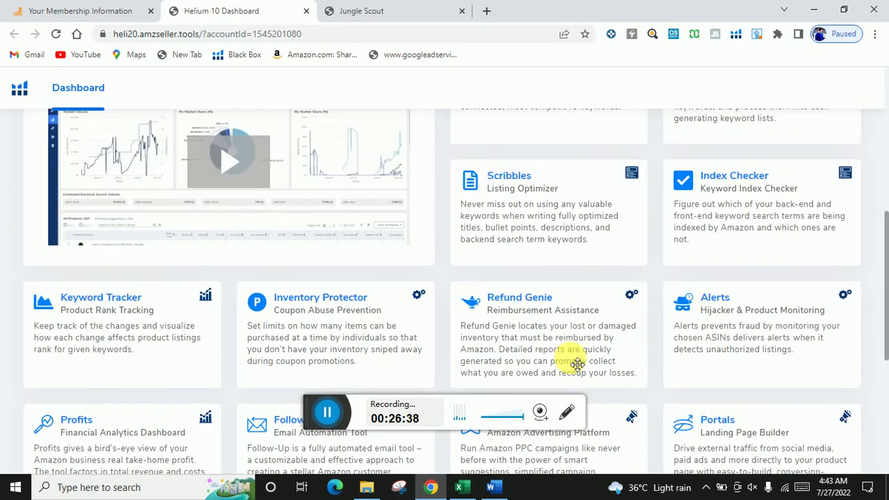
scroll(569, 358, up, 4)
scroll(542, 356, down, 1)
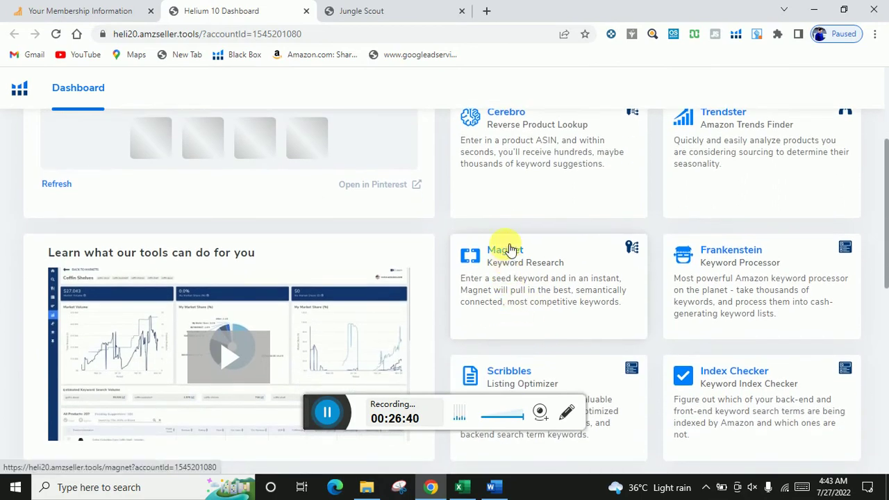
click(506, 251)
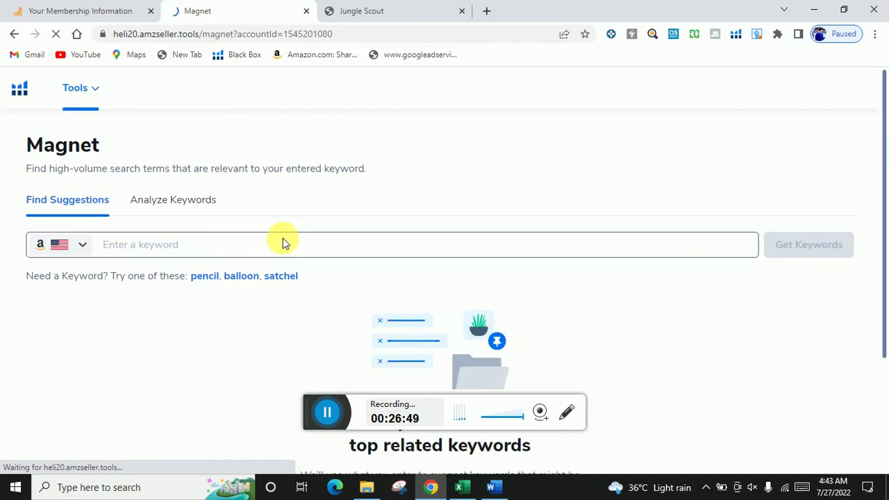
Step: Get Magnet keyword suggestions for "egg slicer" in the US Amazon marketplace
click(282, 244)
text(e)
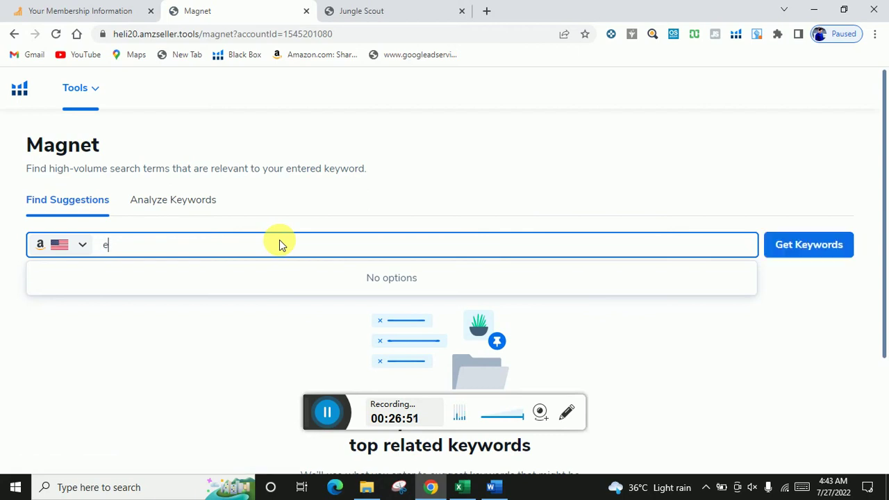
text(gg slicer)
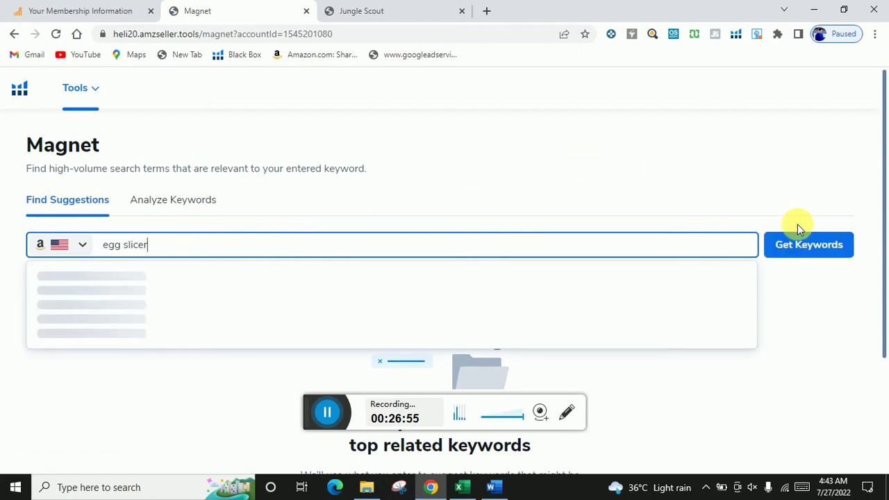
click(809, 245)
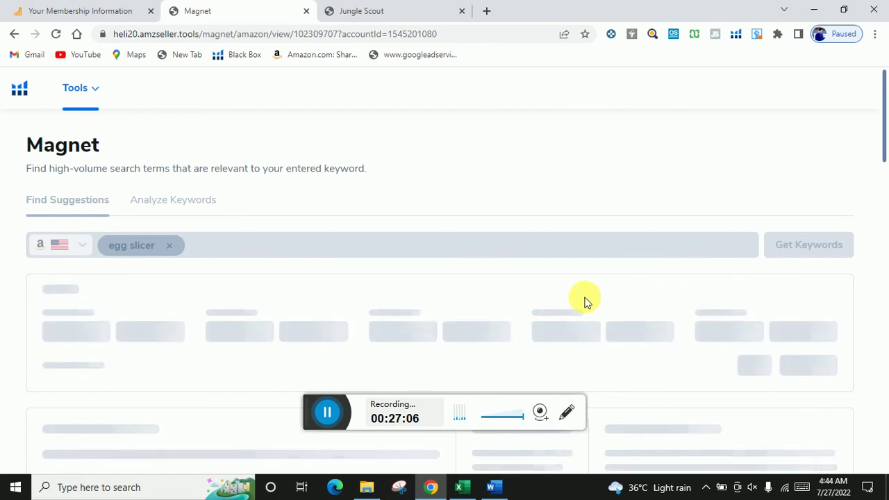
Step: Locate the keyword search summary for "egg slicer" and highlight its CPR value
scroll(586, 300, down, 2)
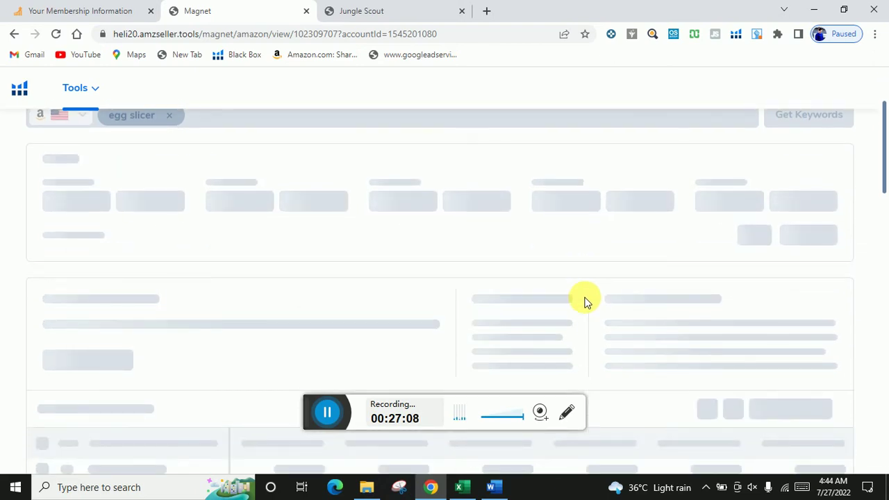
scroll(586, 301, down, 3)
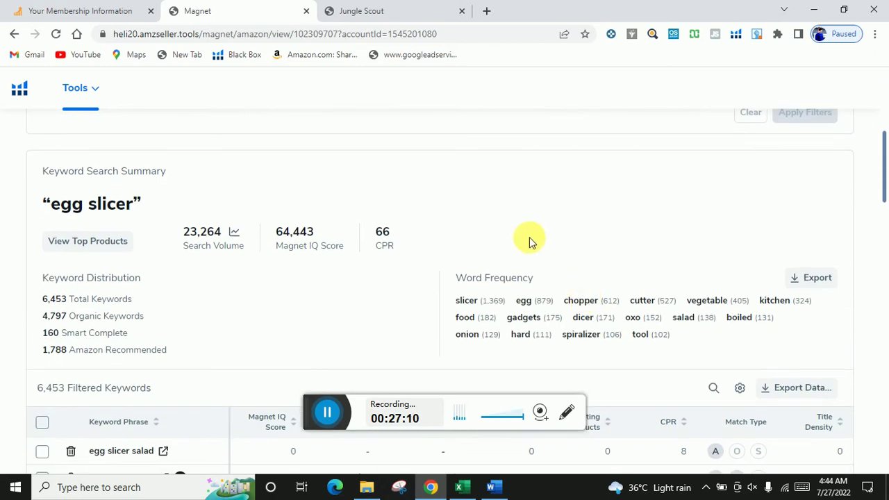
double_click(378, 235)
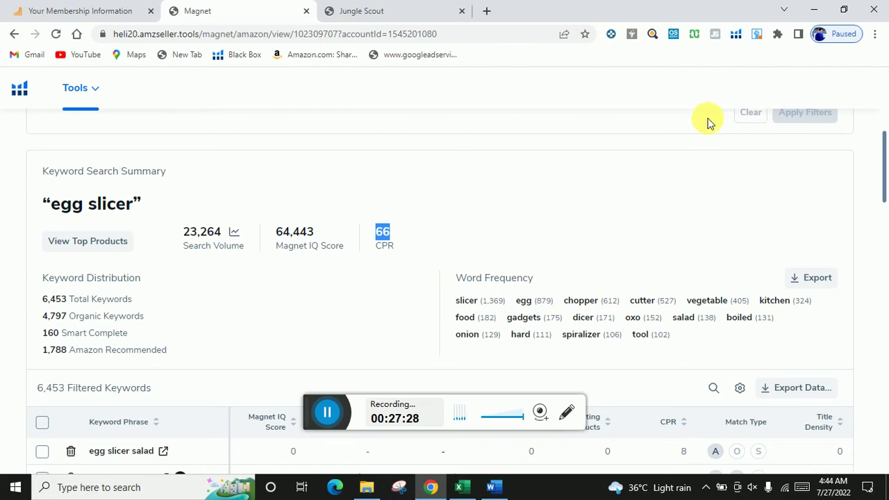
Step: Examine the CPR and search volume of the related keywords and compare them with the egg slicer summary
scroll(580, 259, down, 3)
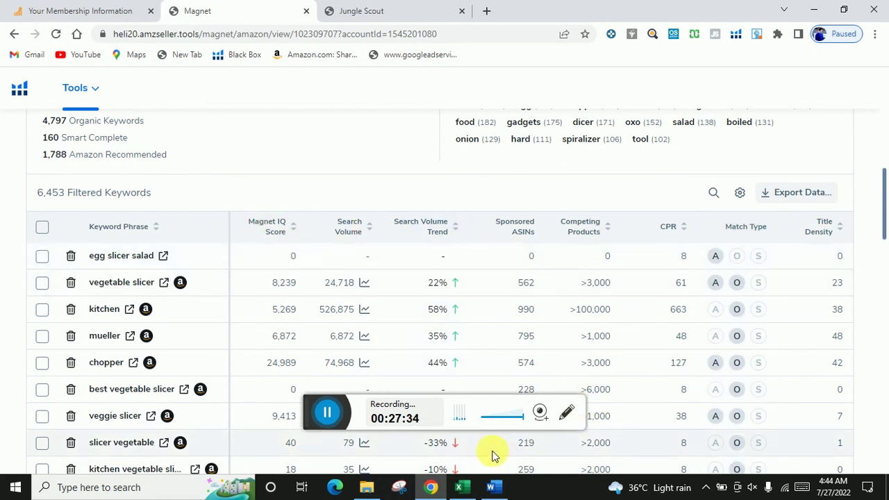
scroll(492, 452, down, 6)
scroll(490, 452, down, 2)
scroll(496, 449, up, 10)
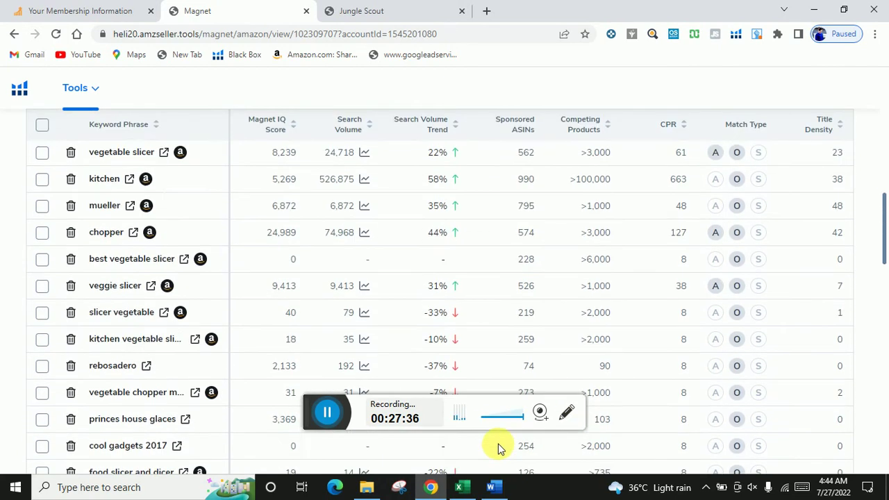
scroll(695, 264, down, 2)
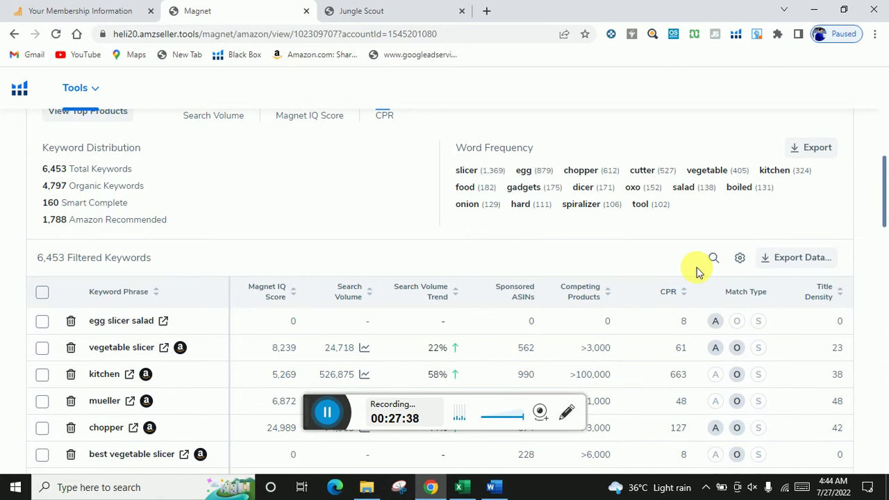
scroll(695, 267, down, 1)
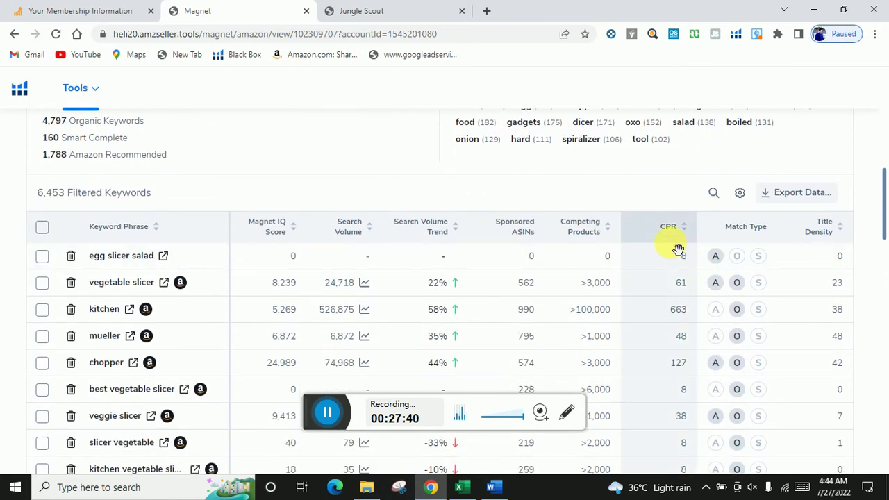
mouse_move(679, 241)
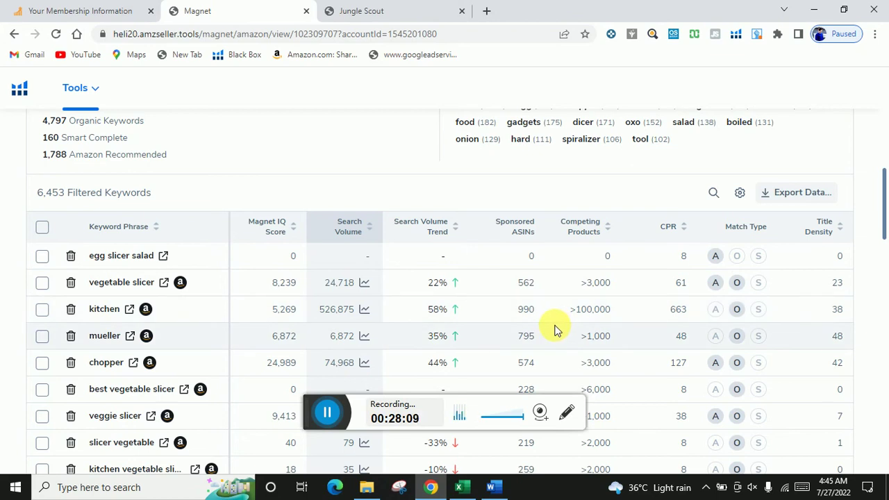
scroll(555, 331, up, 2)
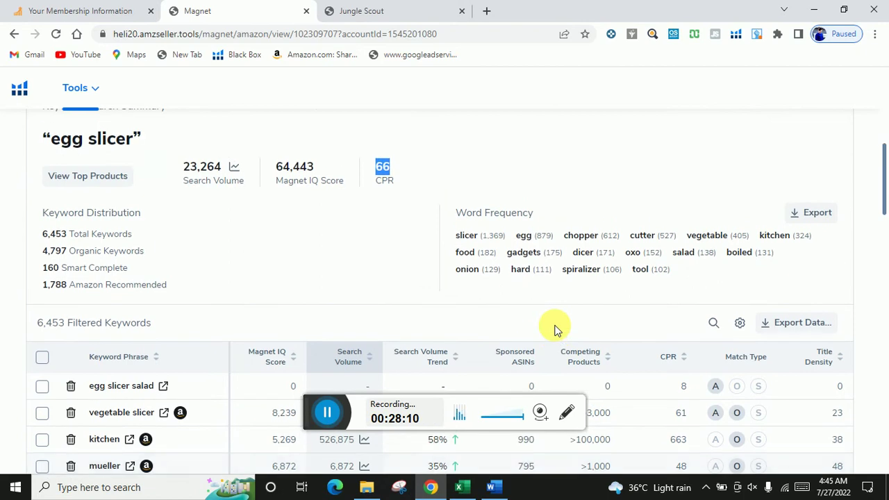
click(540, 321)
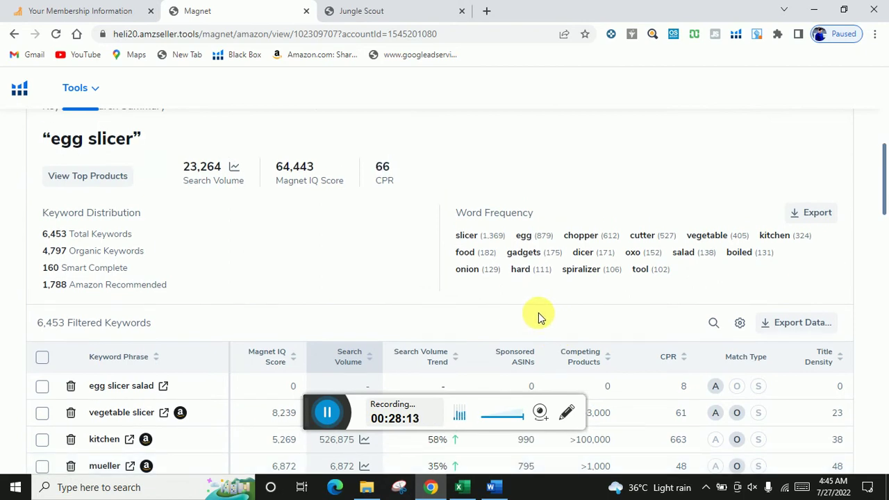
scroll(541, 317, down, 5)
scroll(540, 318, down, 5)
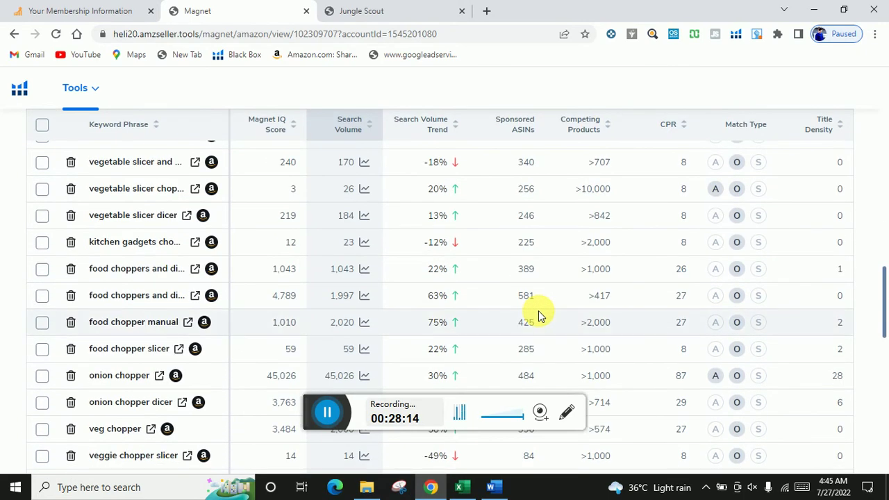
scroll(540, 316, up, 6)
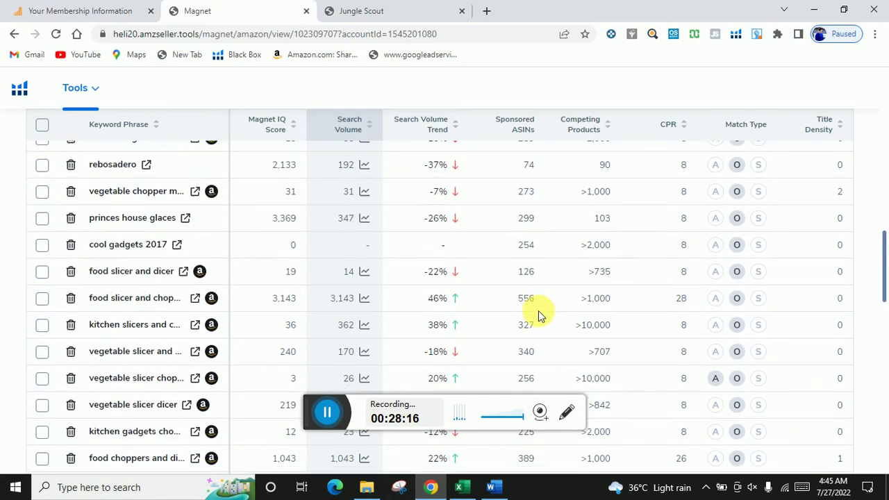
Step: Switch to the Budget Sheet workbook in Excel and review the Sales to Rank calculation and the Rank on Page 1 cost
click(461, 488)
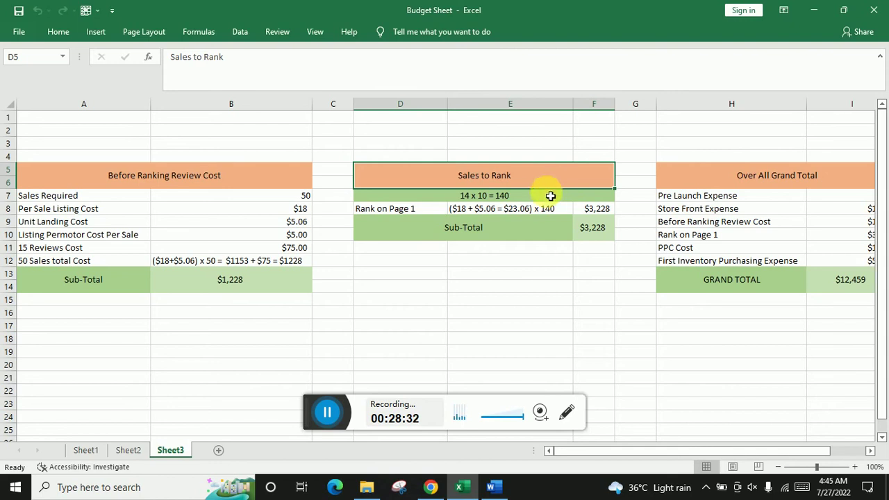
click(464, 198)
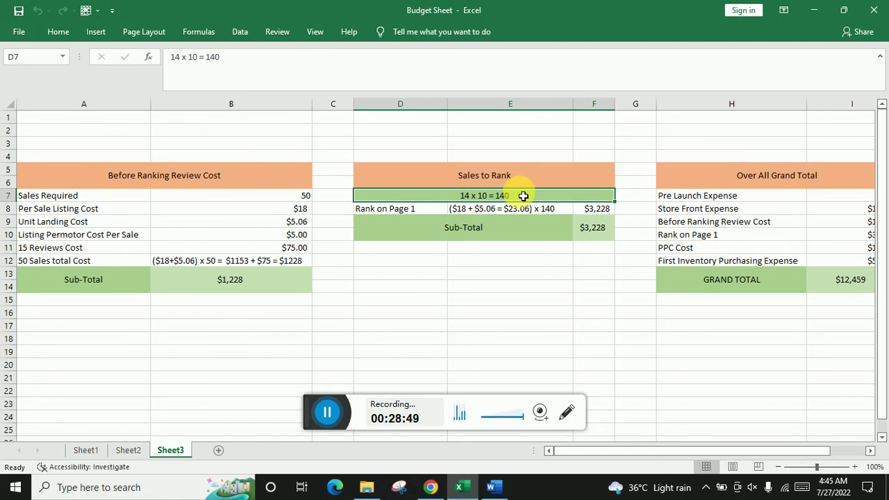
click(430, 212)
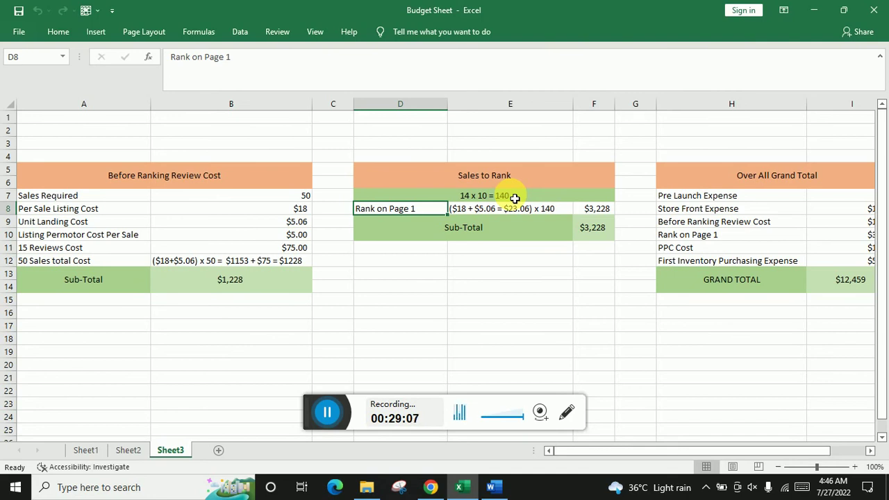
click(605, 212)
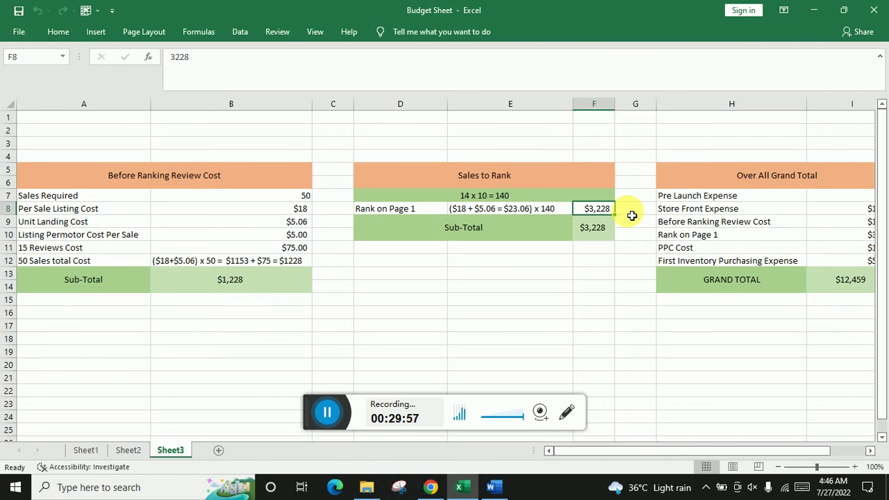
Step: Review the expense items and grand total in the Over All Grand Total table
drag(643, 456, 677, 449)
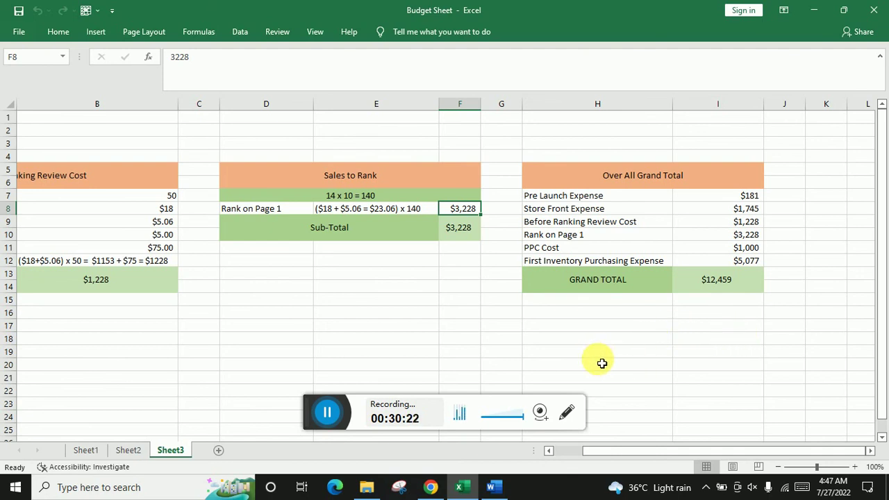
click(587, 343)
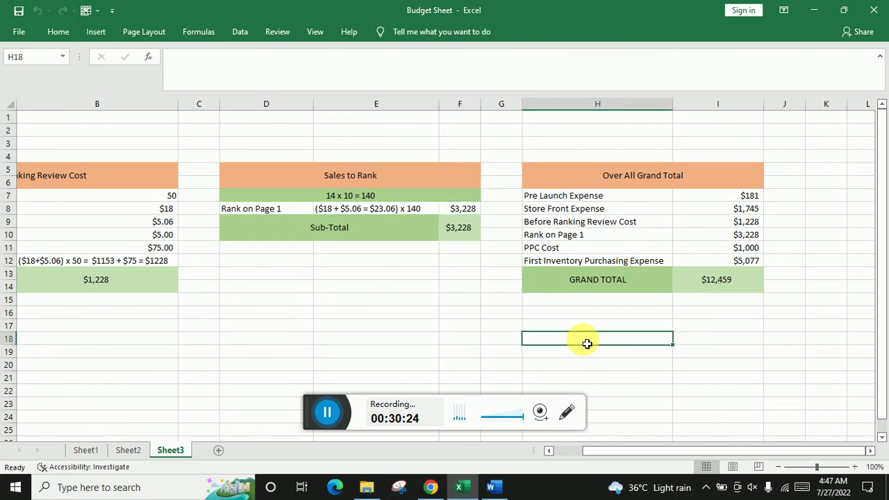
click(601, 327)
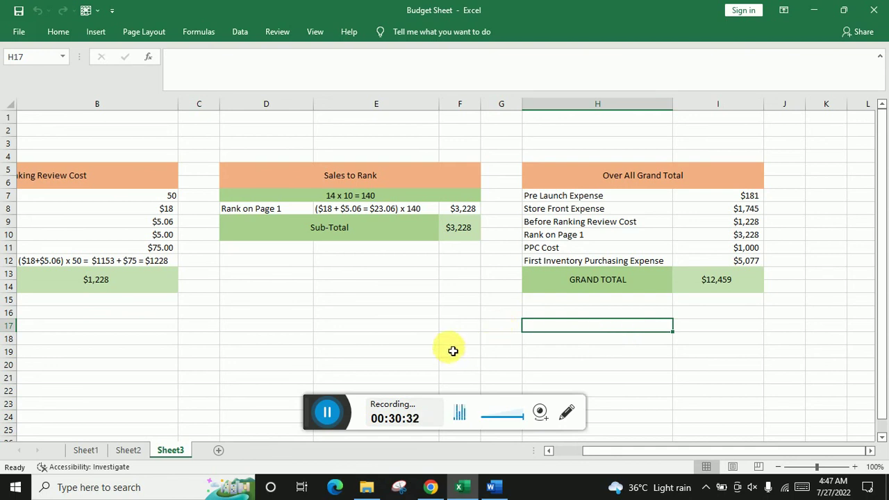
Step: Open Sheet1 and review the Total Inventory and Factory Cost rows of the First Inventory Purchasing Expense table
click(282, 424)
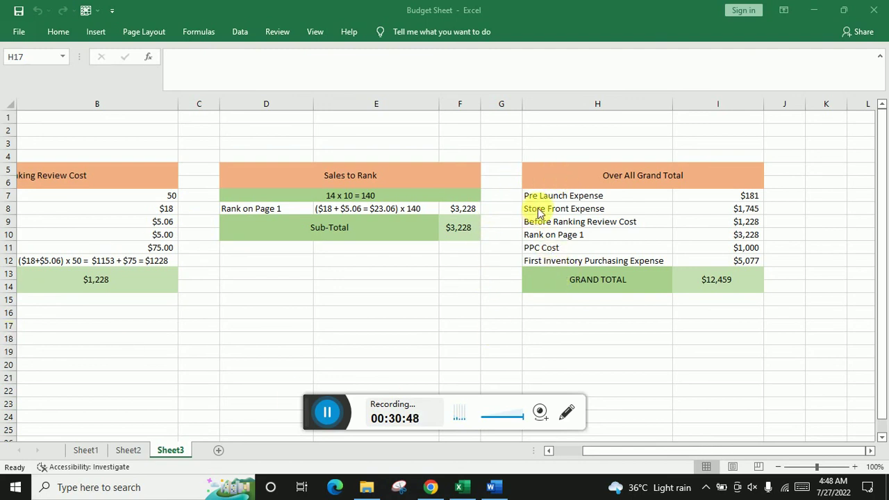
click(90, 452)
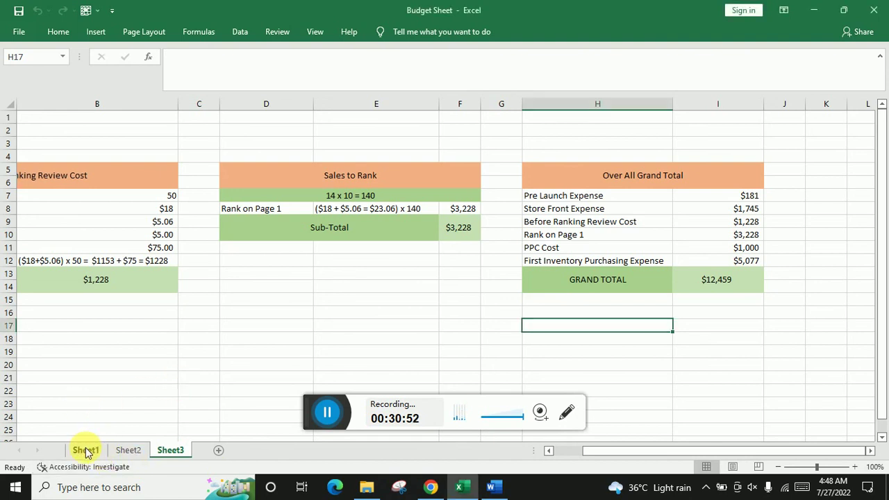
click(89, 450)
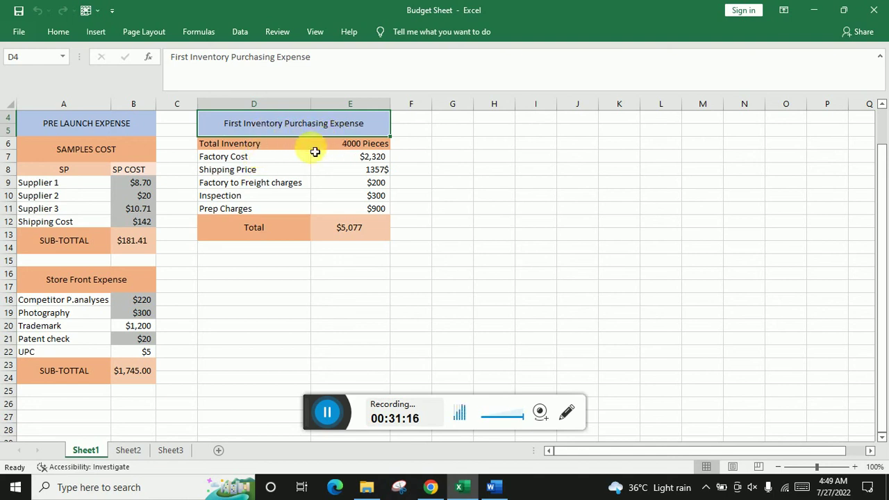
click(284, 161)
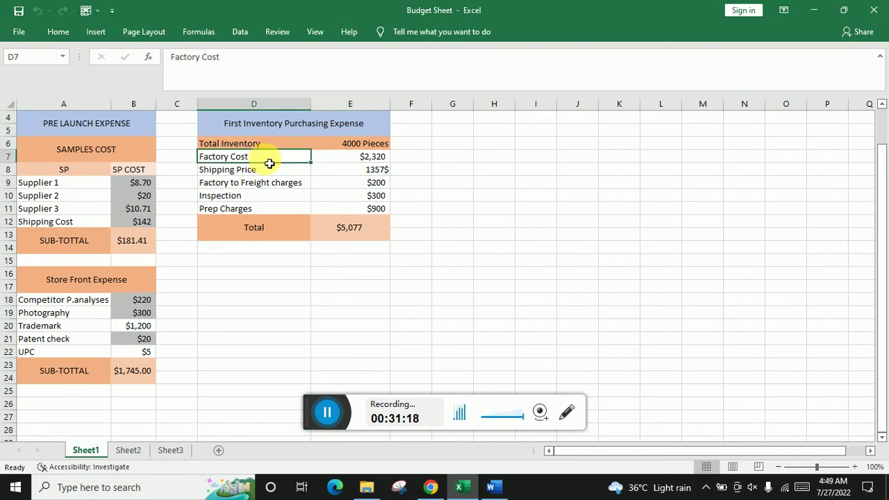
click(267, 145)
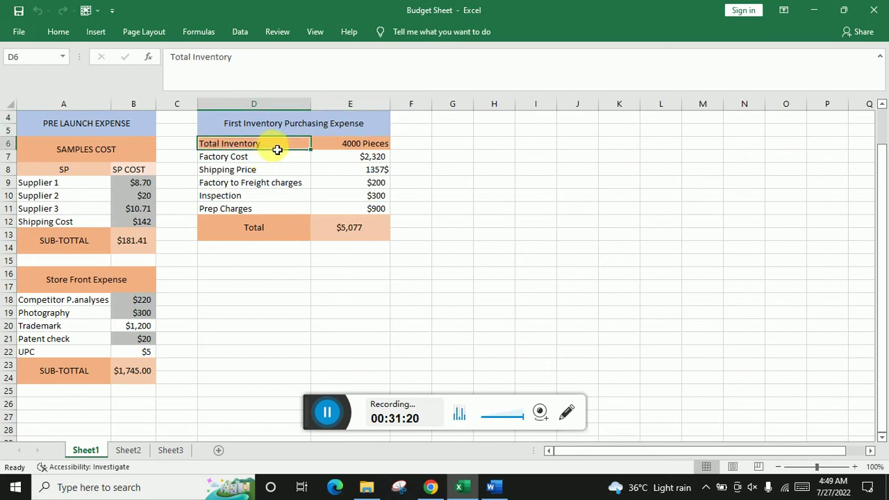
click(359, 144)
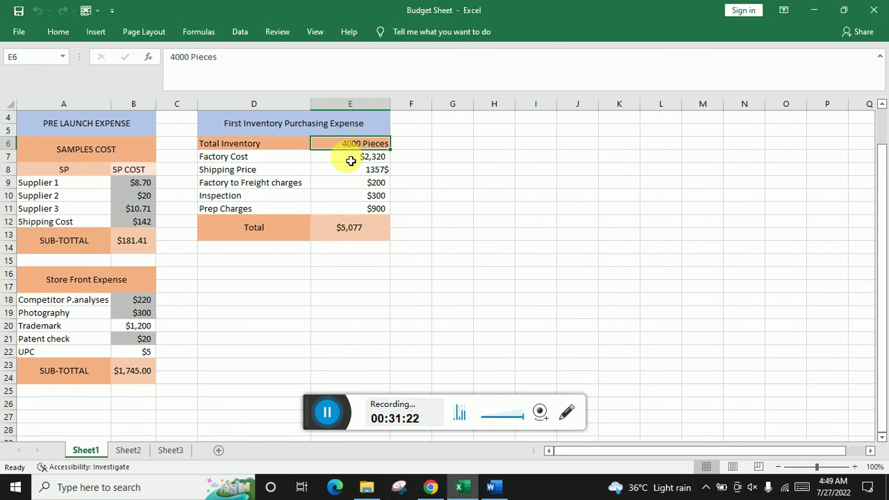
click(267, 161)
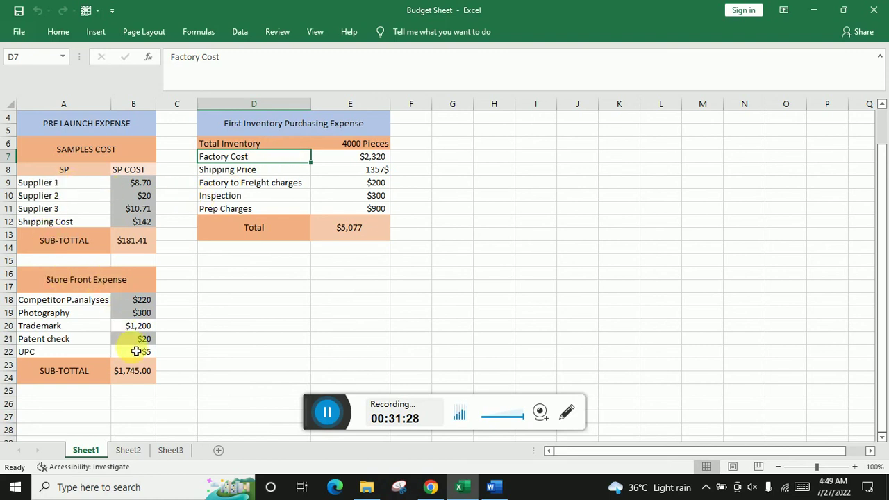
Step: Check the Product Supplier Cost on Sheet2 against the Factory Cost amount on Sheet1
click(128, 451)
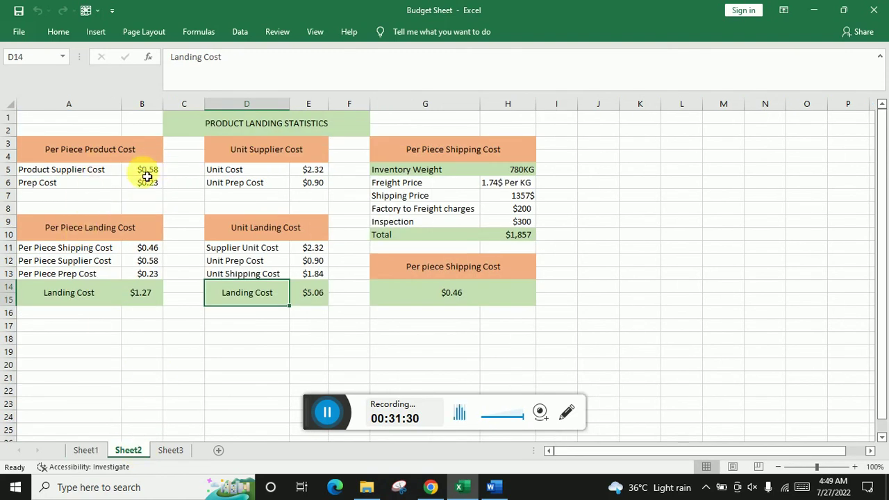
click(86, 451)
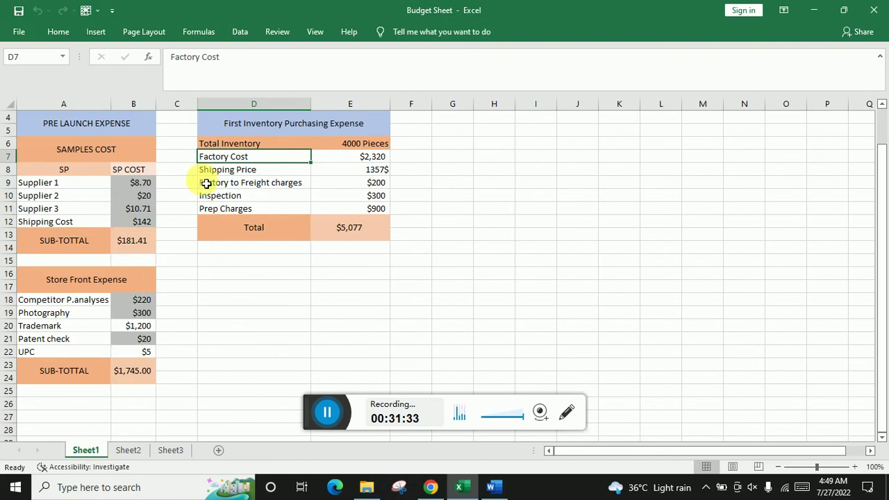
click(353, 159)
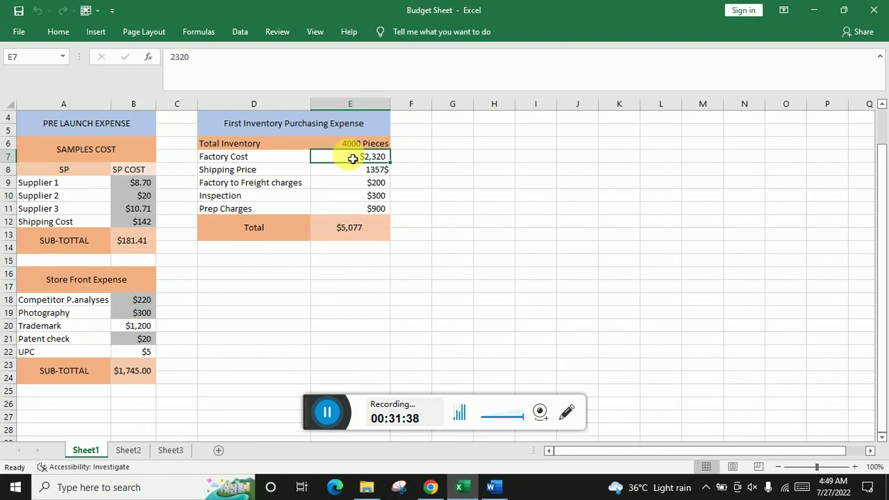
Step: Compare the Shipping Price on Sheet1 with the Shipping Price in Sheet2's Per Piece Shipping Cost table
click(279, 174)
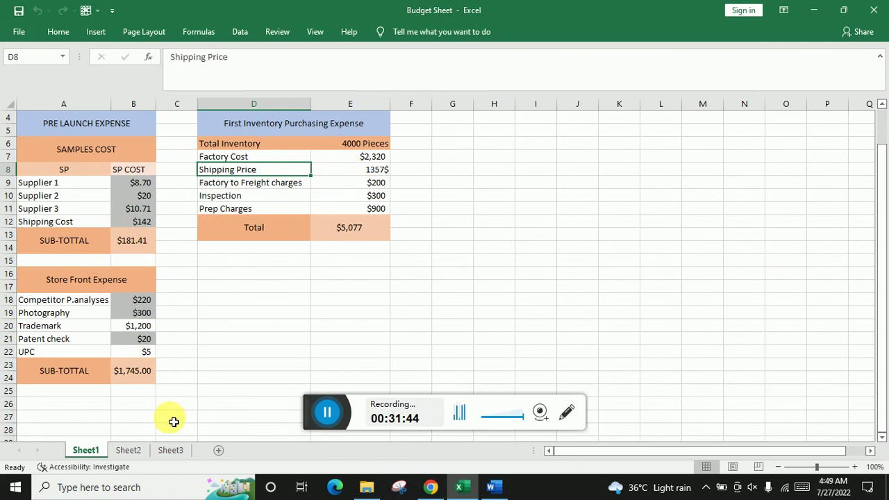
click(126, 451)
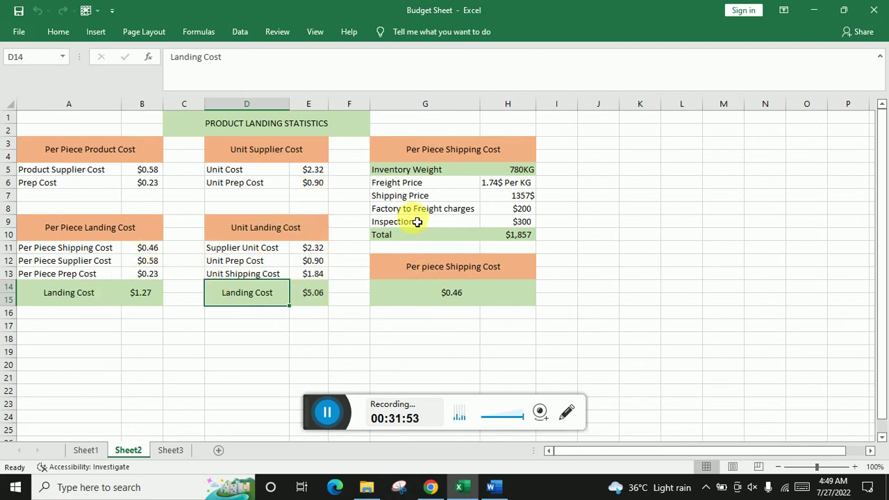
click(525, 199)
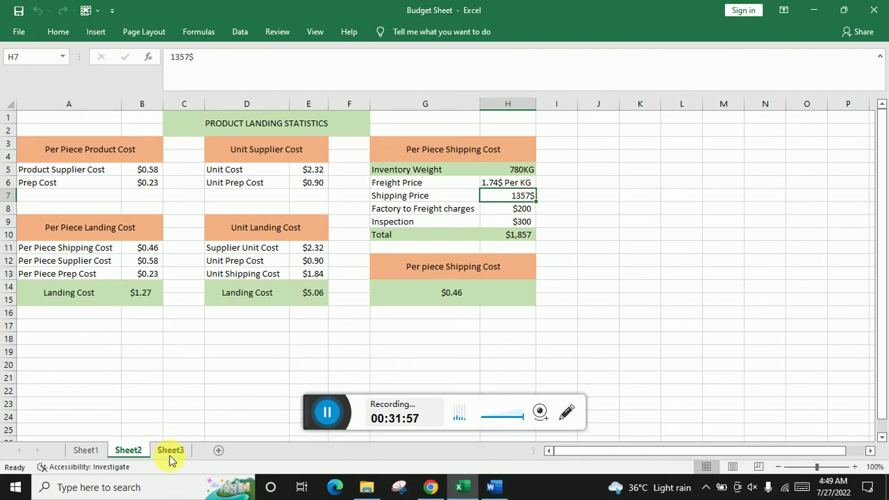
click(95, 453)
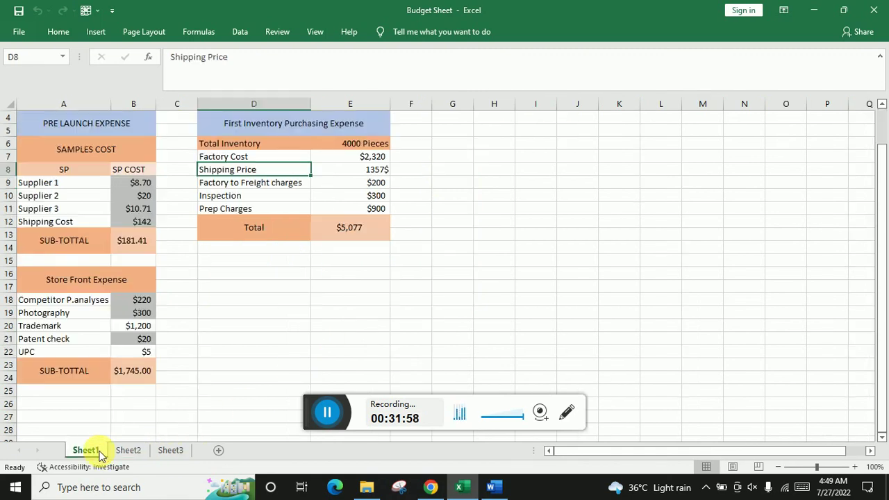
click(367, 171)
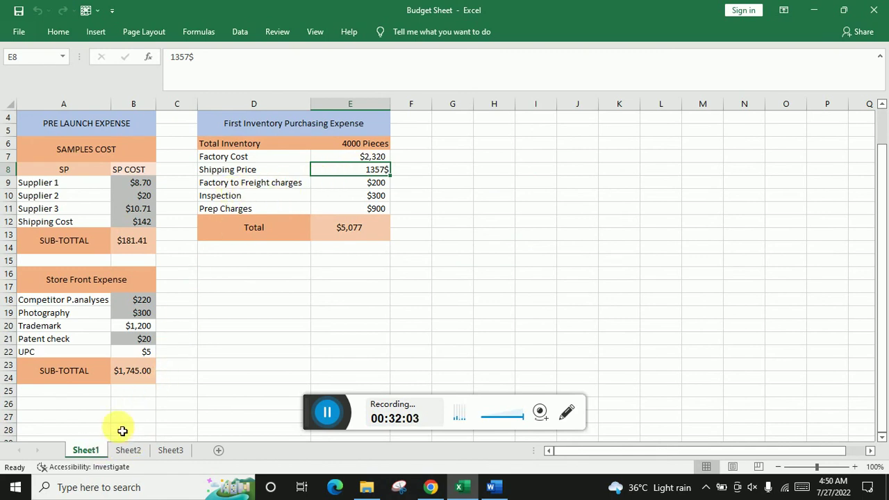
Step: Compare the Factory to Freight charges in Sheet2's shipping table with the same row on Sheet1
click(127, 452)
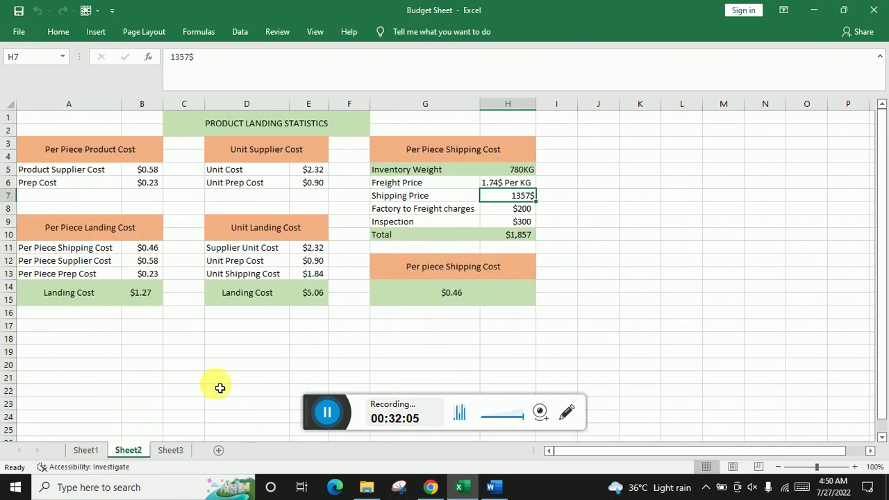
click(423, 210)
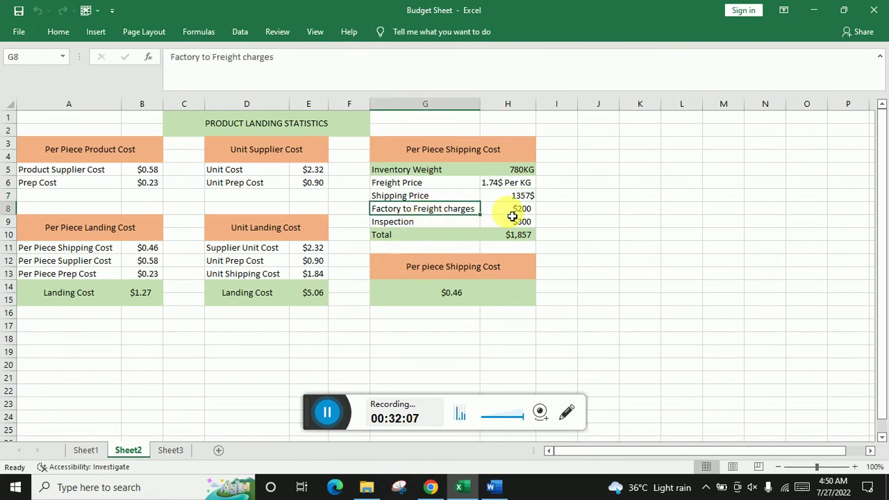
click(512, 213)
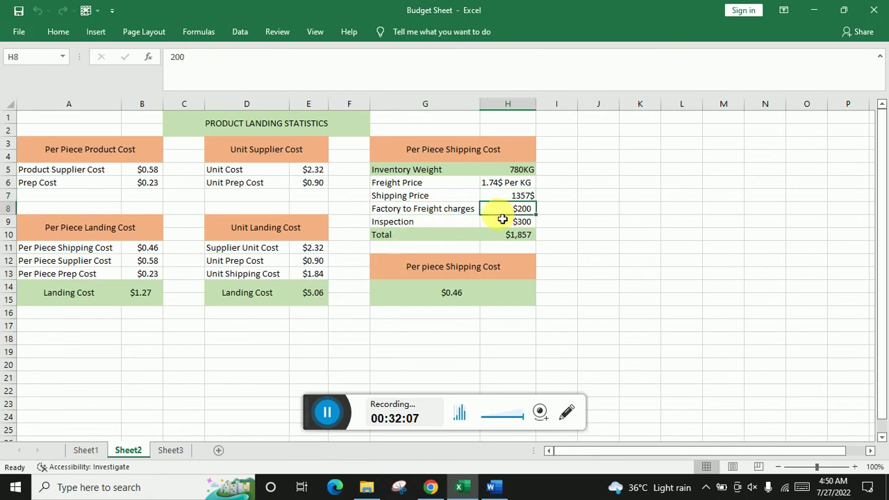
click(77, 453)
click(367, 182)
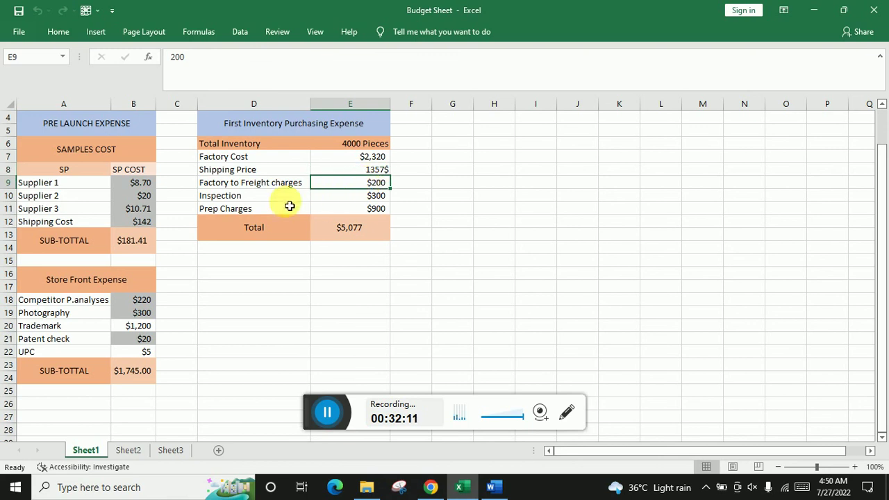
Step: Review the Inspection and Prep Charges amounts in the First Inventory Purchasing Expense table
click(263, 199)
click(359, 197)
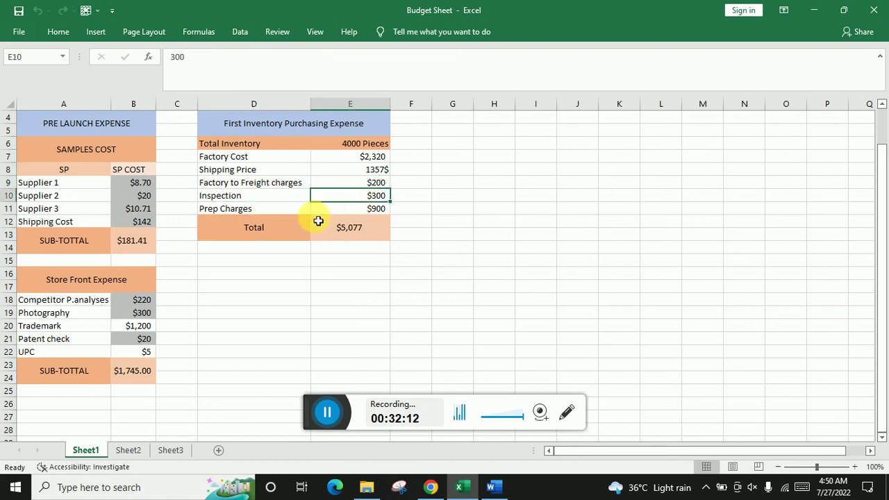
click(284, 208)
click(339, 211)
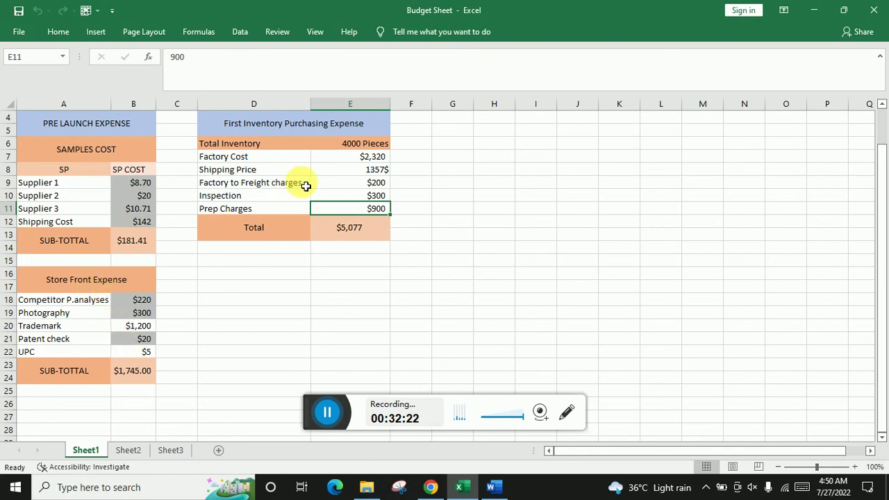
Step: Review the Store Front Expense subtotal and recap the First Inventory Purchasing Expense items from Total Inventory down to the Total
click(135, 378)
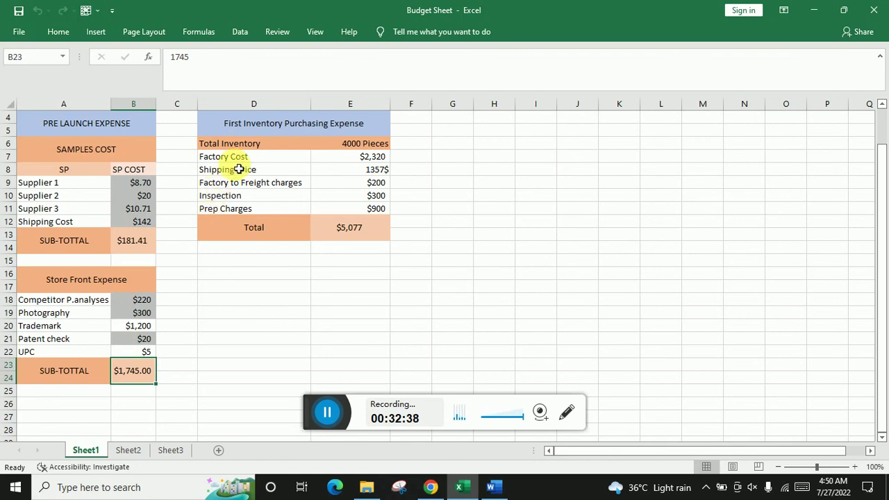
click(257, 145)
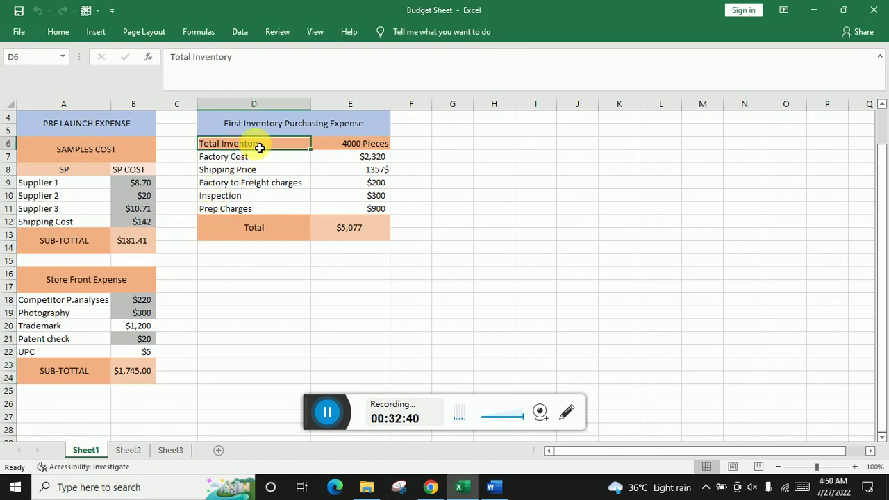
click(350, 143)
click(244, 156)
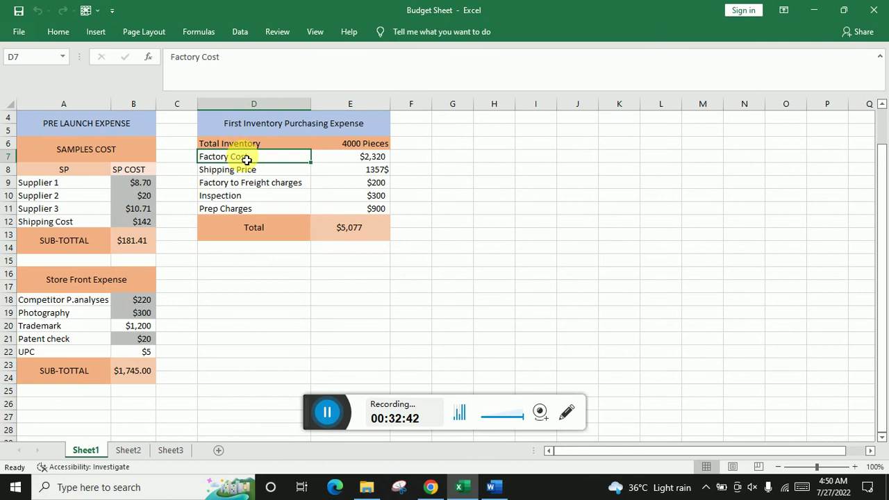
click(348, 163)
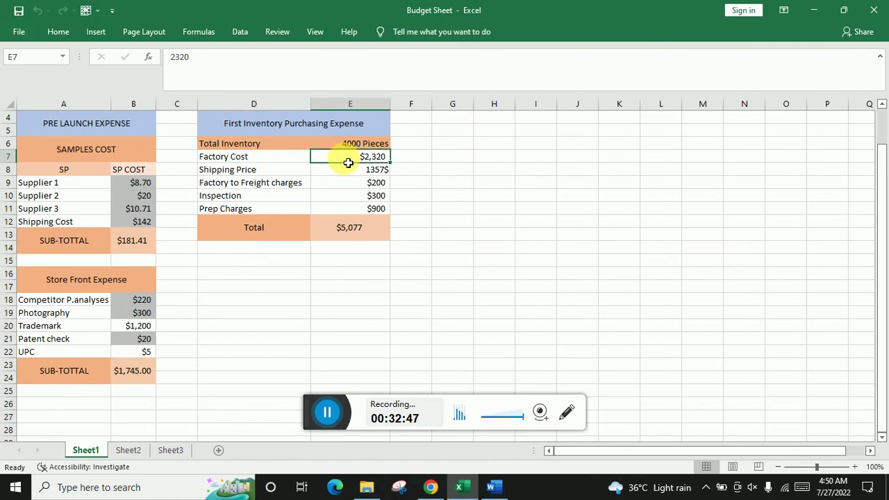
click(269, 173)
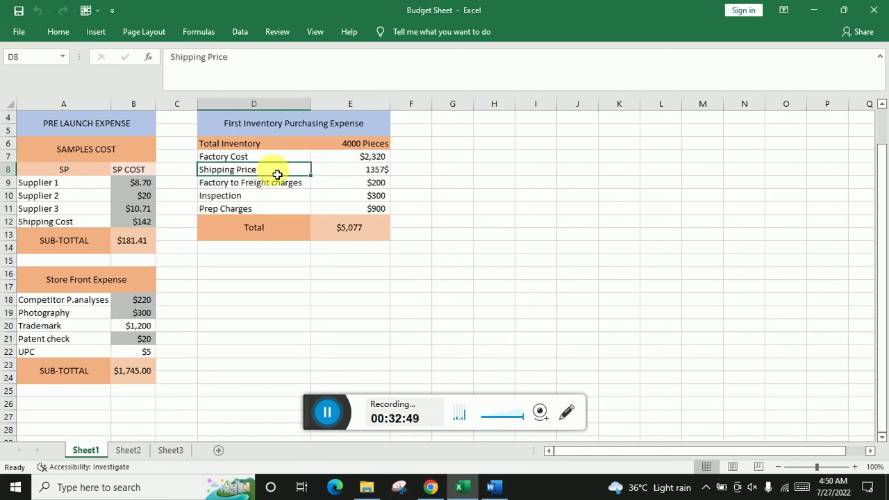
click(360, 173)
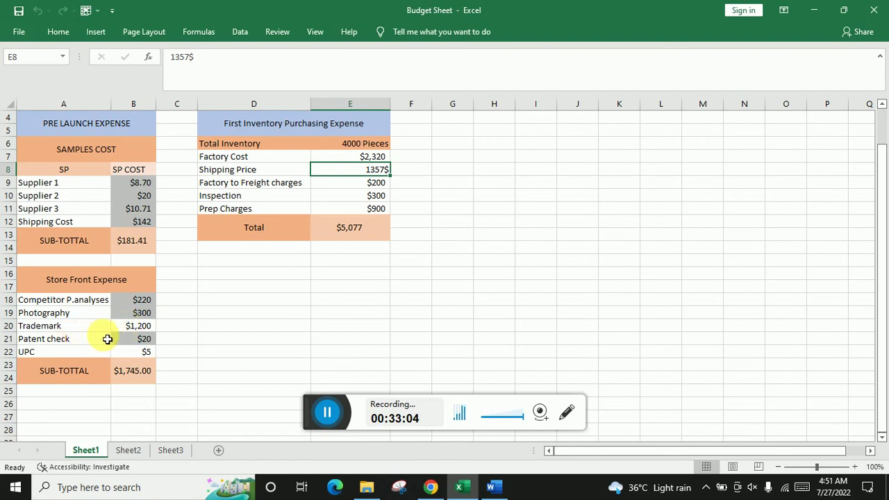
click(360, 212)
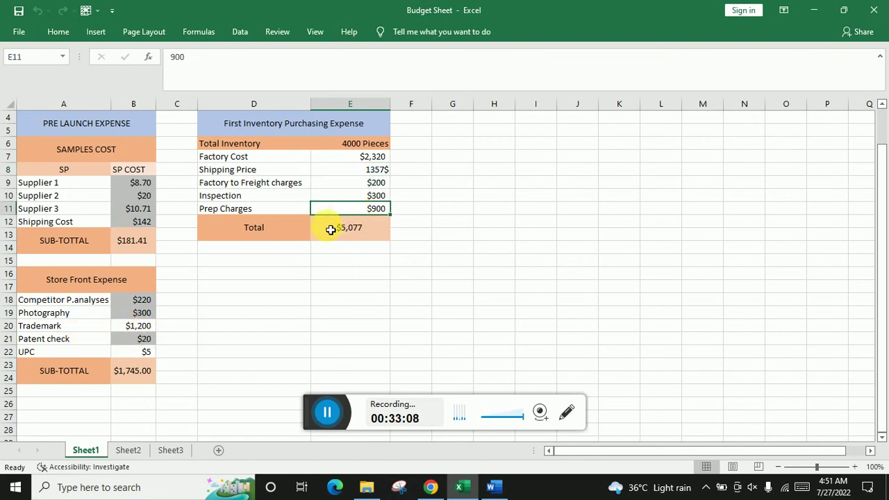
click(281, 233)
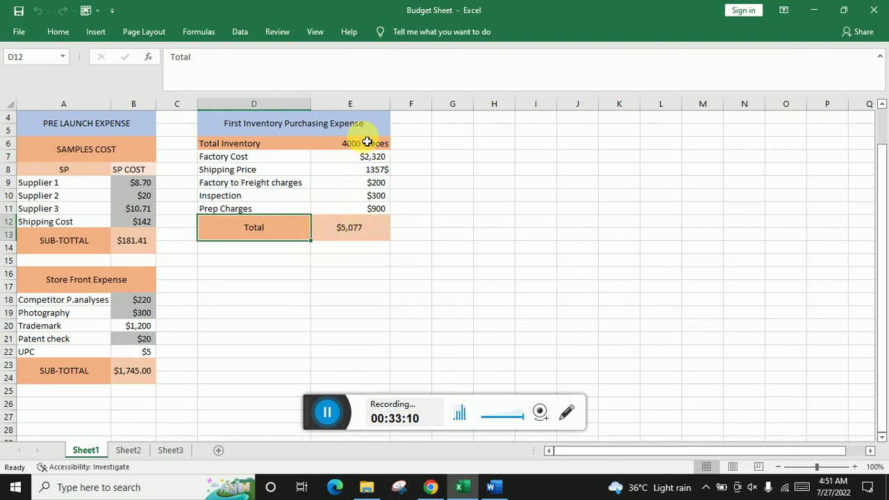
click(359, 238)
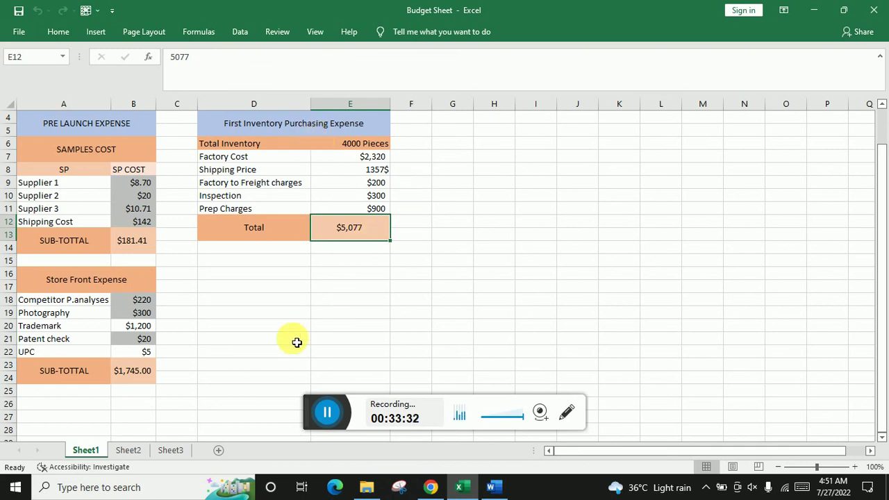
Step: Compare the Pre Launch and Store Front subtotals on Sheet1 with their entries in Sheet3's Over All Grand Total table
click(170, 451)
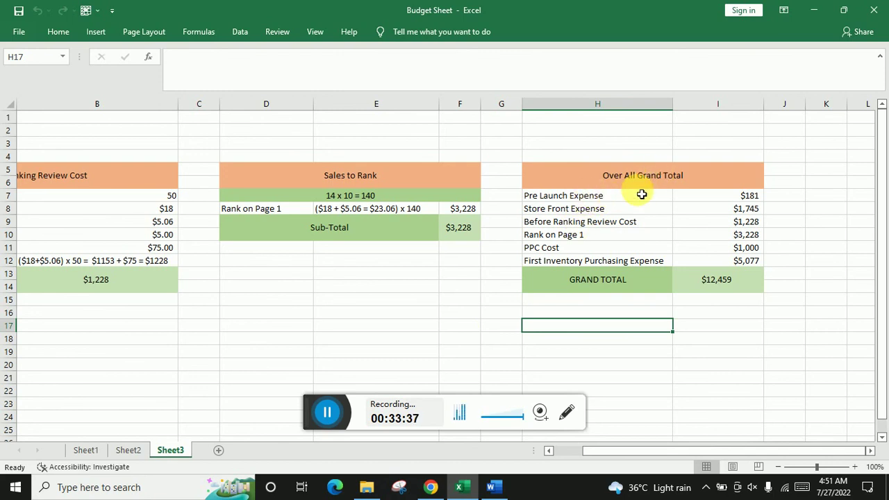
click(82, 450)
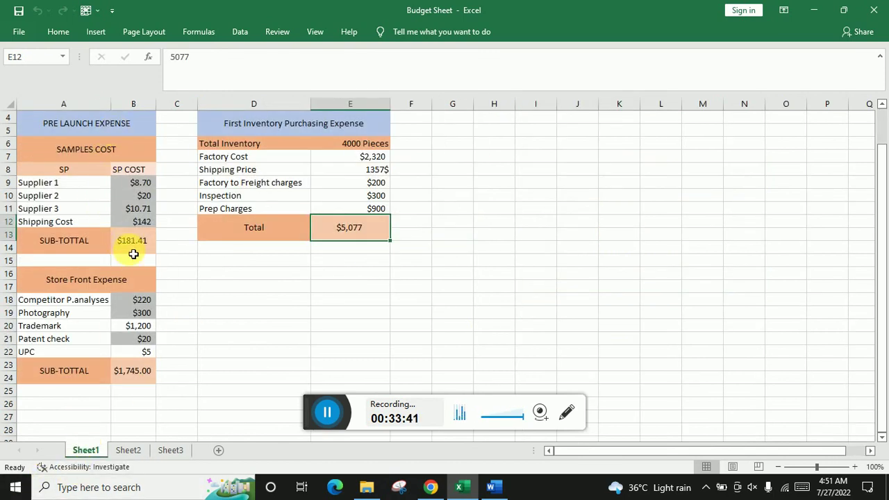
click(173, 450)
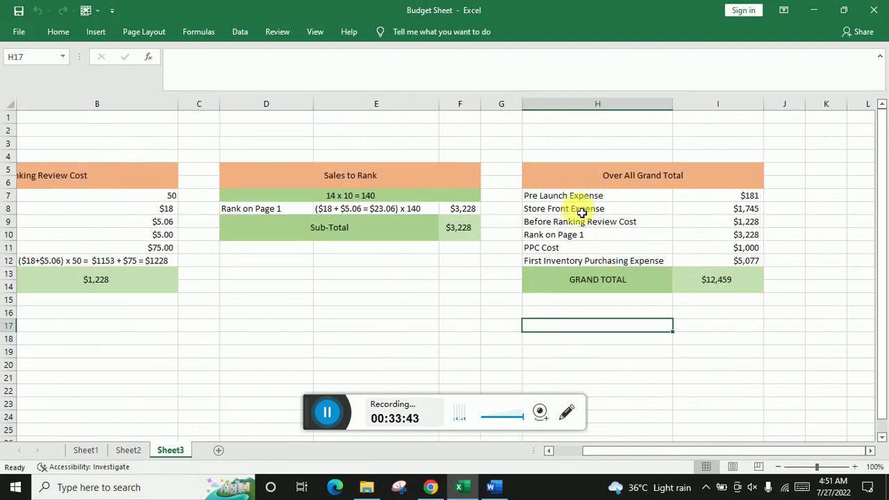
click(84, 450)
click(133, 372)
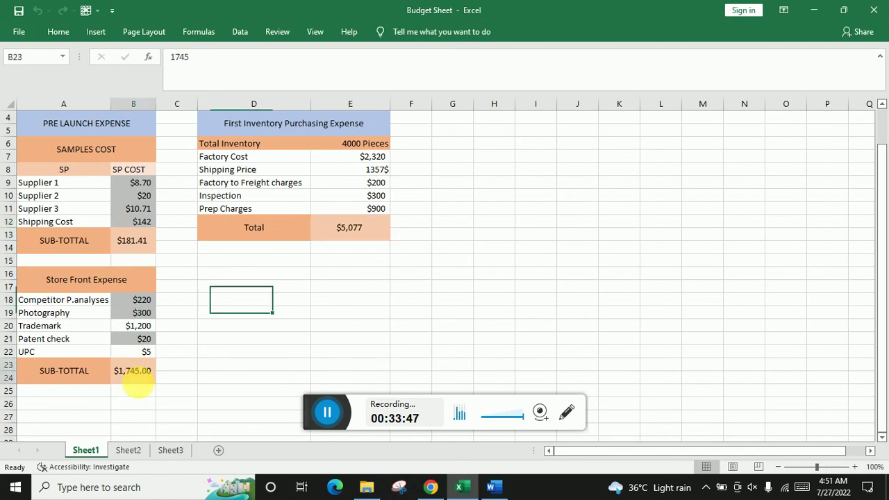
click(172, 453)
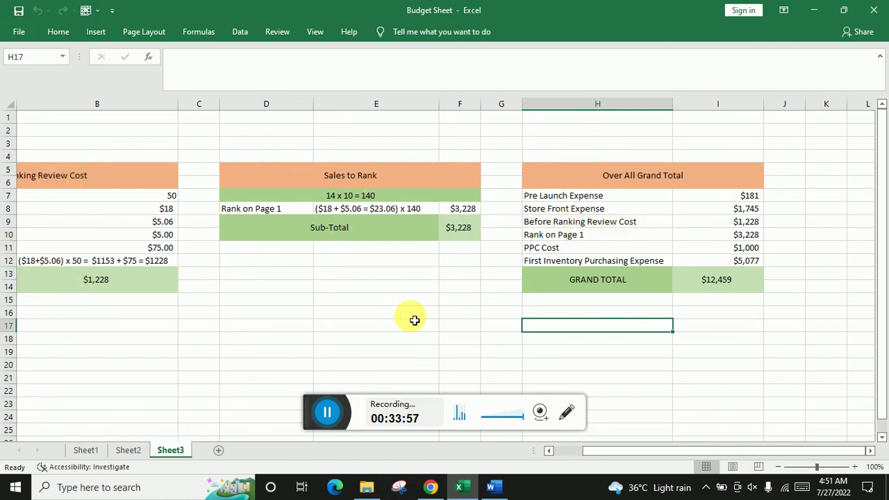
Step: Compare the Before Ranking Review Cost and Rank on Page 1 entries in the Over All Grand Total table with their source tables
drag(670, 451, 649, 453)
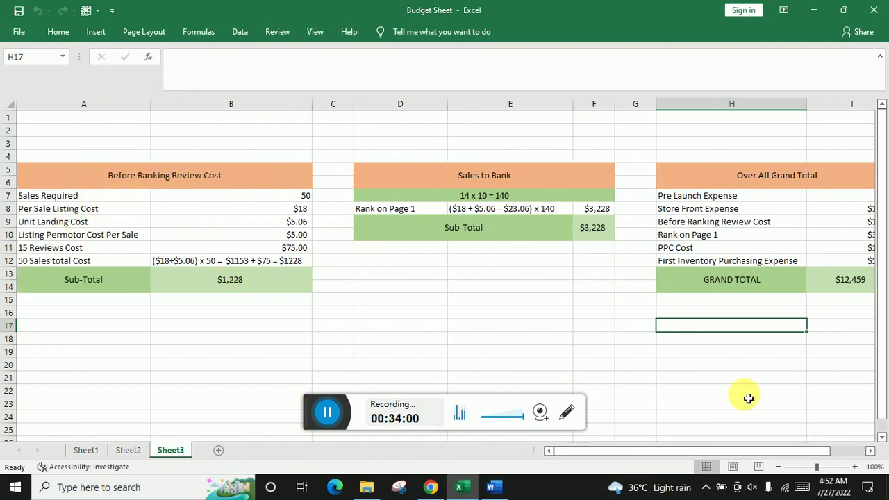
drag(737, 453, 765, 453)
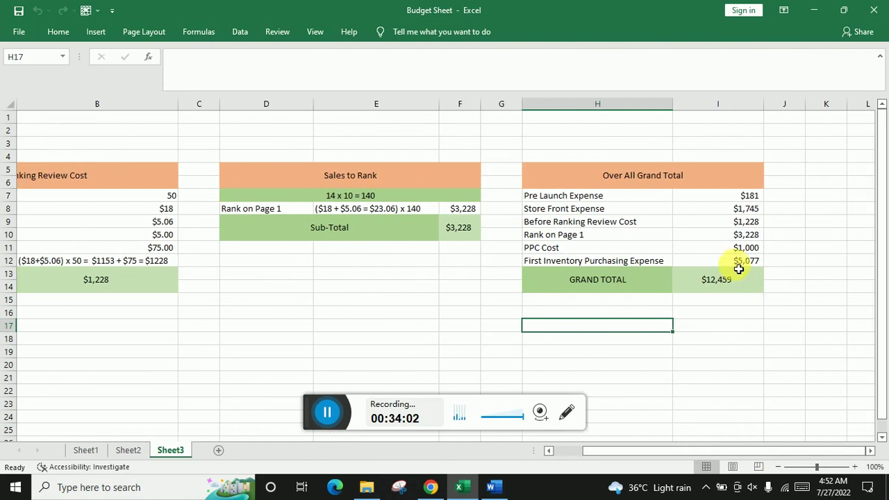
click(744, 223)
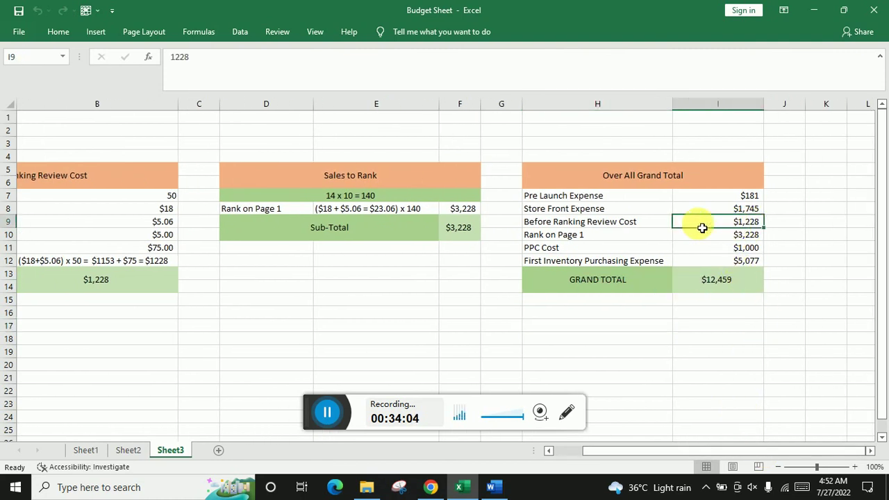
click(603, 237)
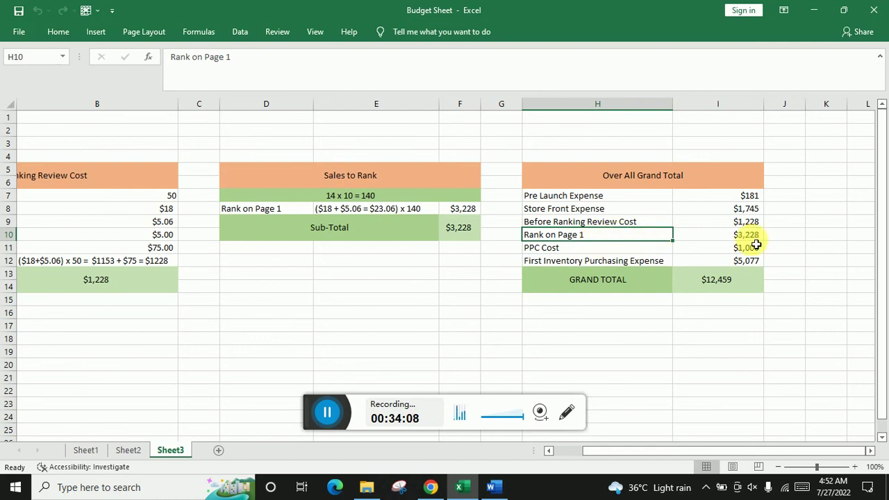
click(463, 208)
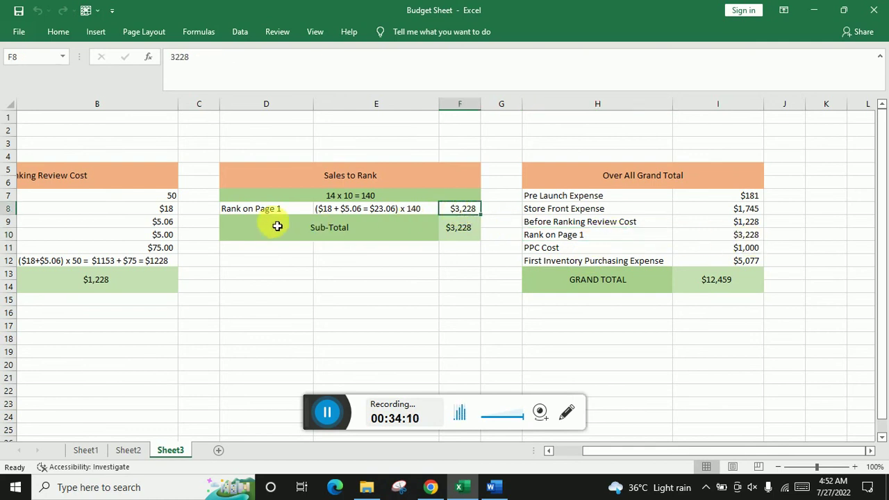
click(279, 208)
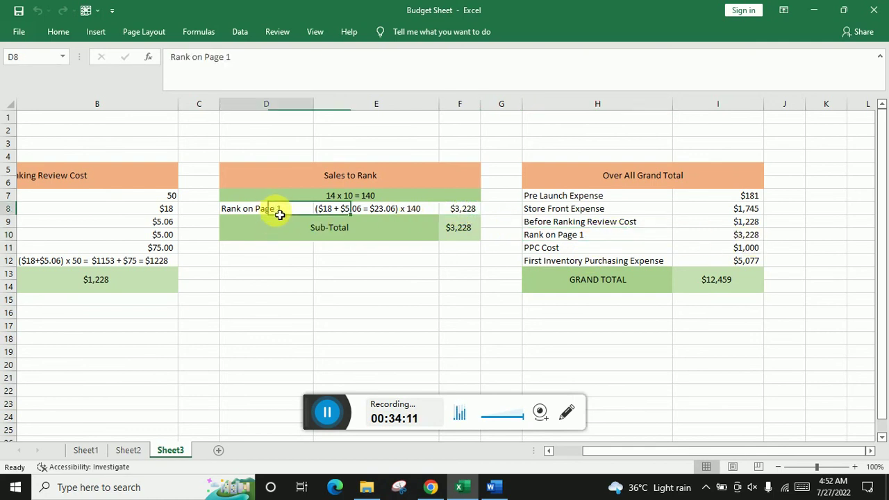
click(461, 212)
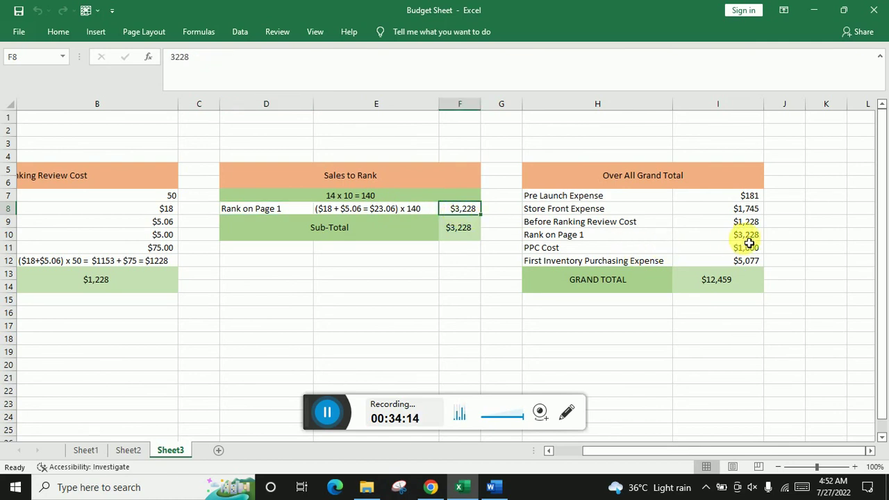
Step: Review the PPC Cost, First Inventory Purchasing Expense and GRAND TOTAL rows of the Over All Grand Total table
click(579, 254)
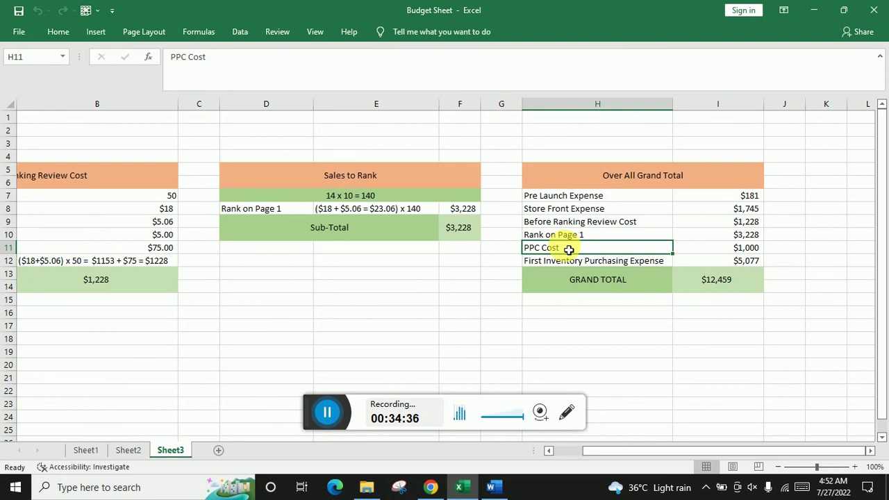
click(733, 253)
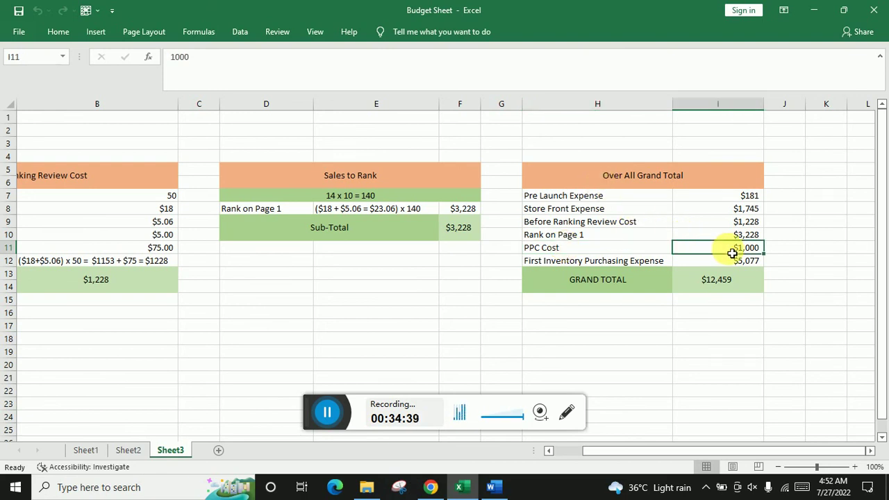
click(646, 261)
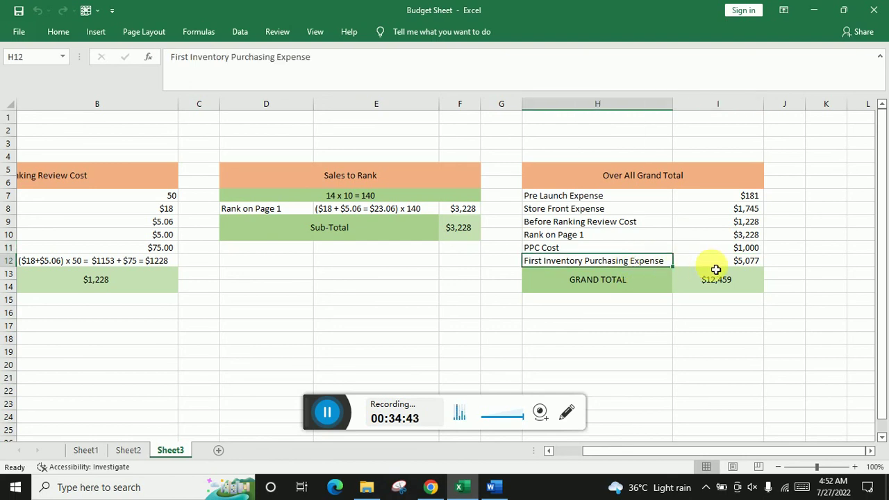
click(727, 264)
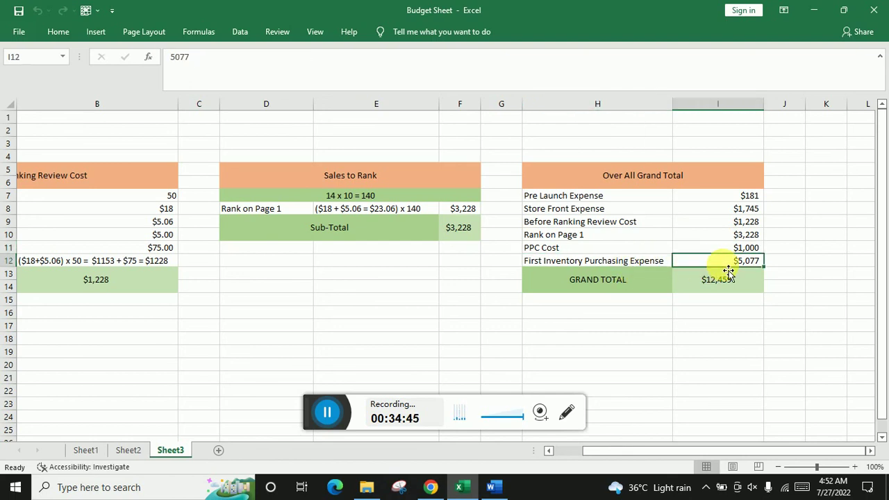
click(645, 281)
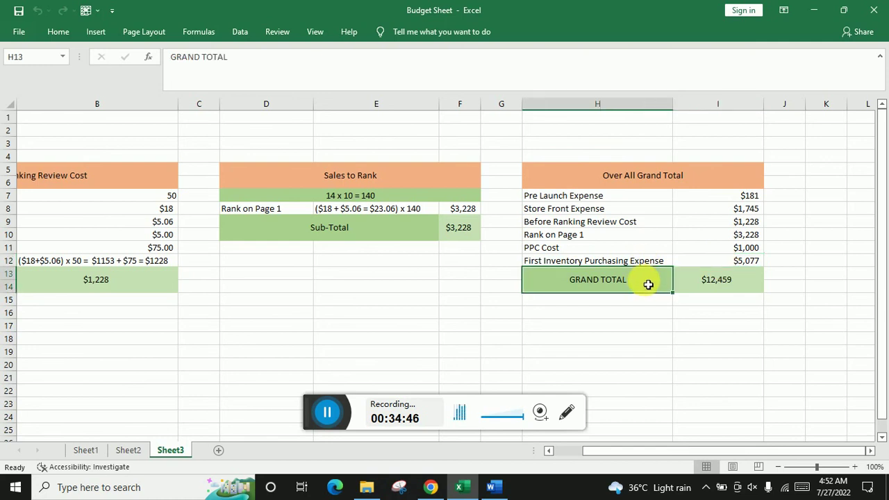
click(737, 292)
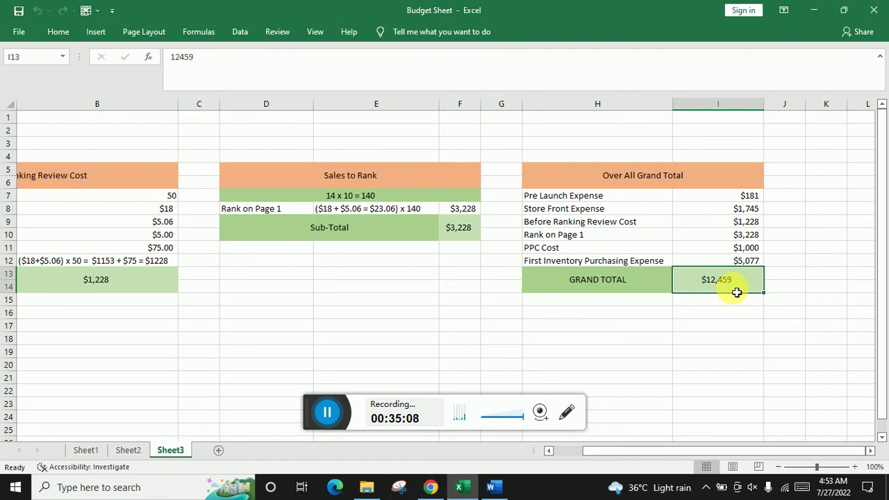
click(669, 290)
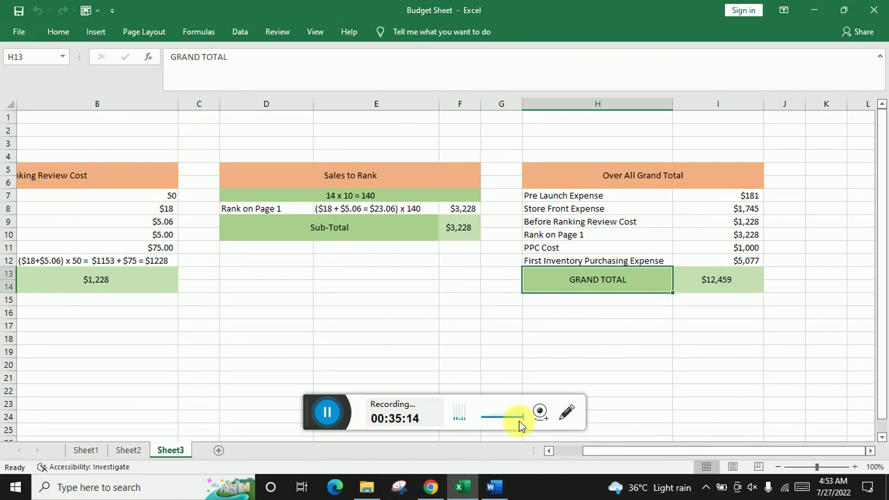
Step: Switch to the PRODUCT RANKING document in Word, review its ranking and PPC cost calculations, and close it
click(499, 488)
scroll(604, 229, down, 6)
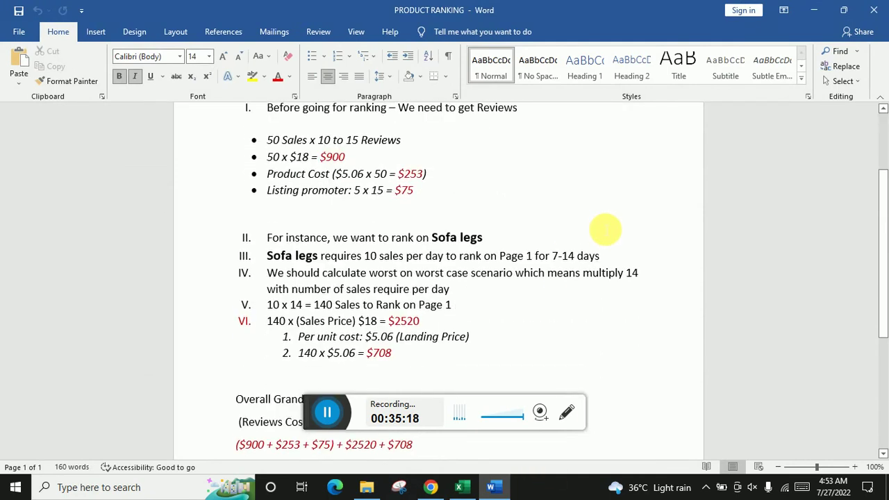
scroll(605, 236, down, 2)
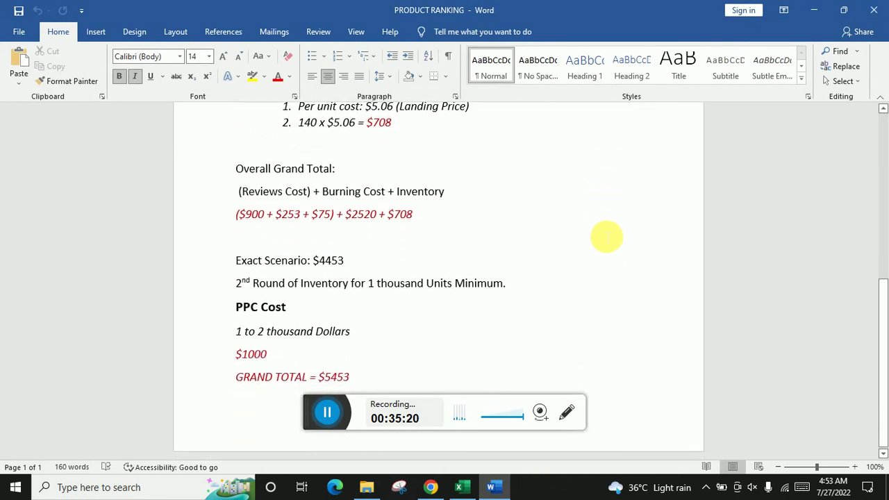
scroll(605, 237, up, 7)
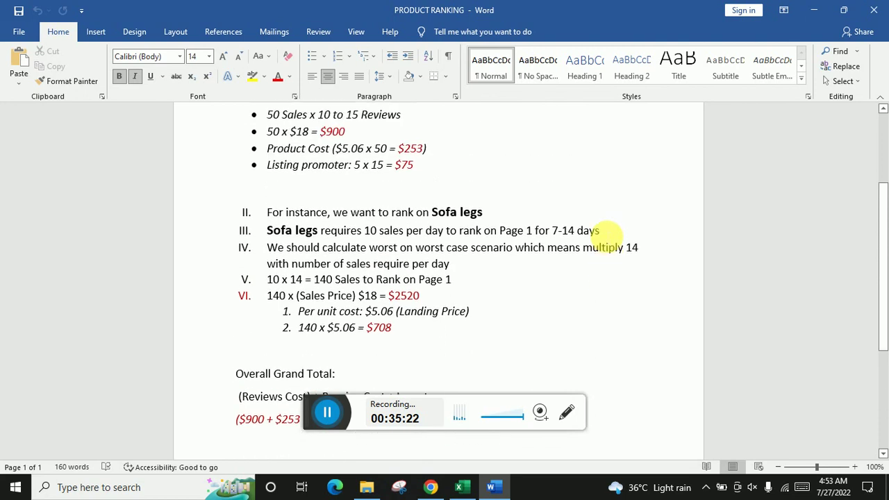
click(867, 7)
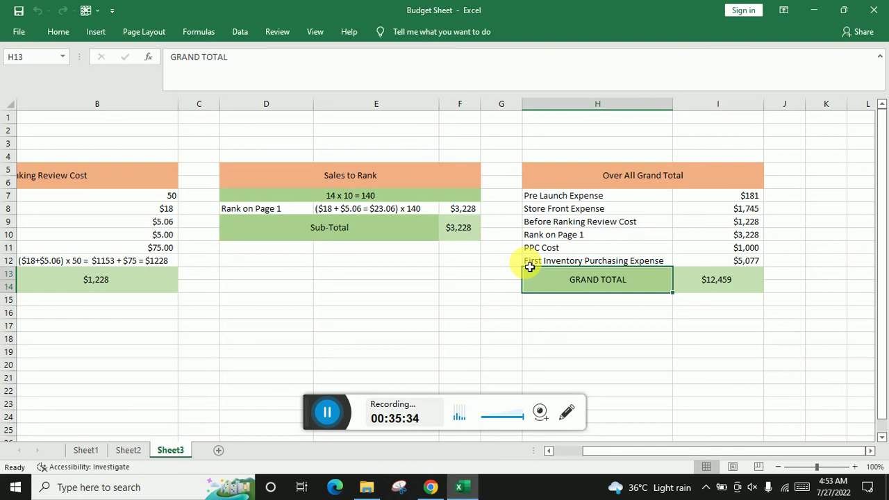
Step: Revisit the First Inventory Purchasing Expense amount in Sheet3's Over All Grand Total table
click(727, 264)
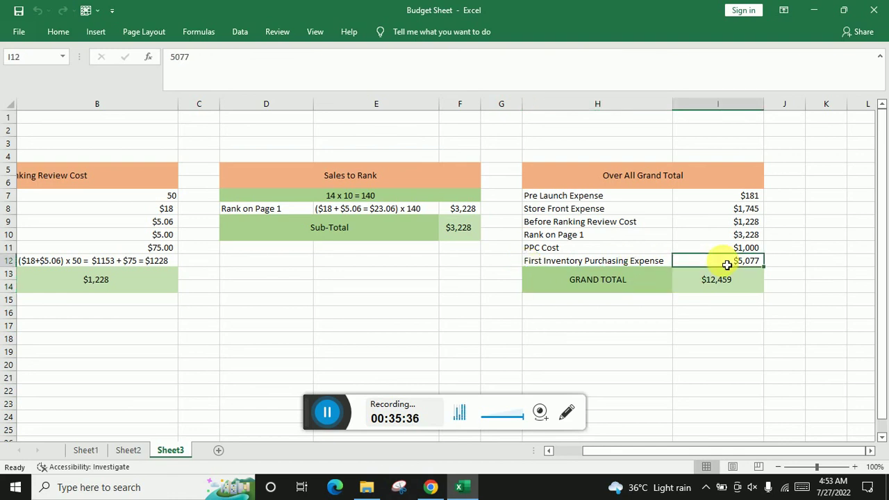